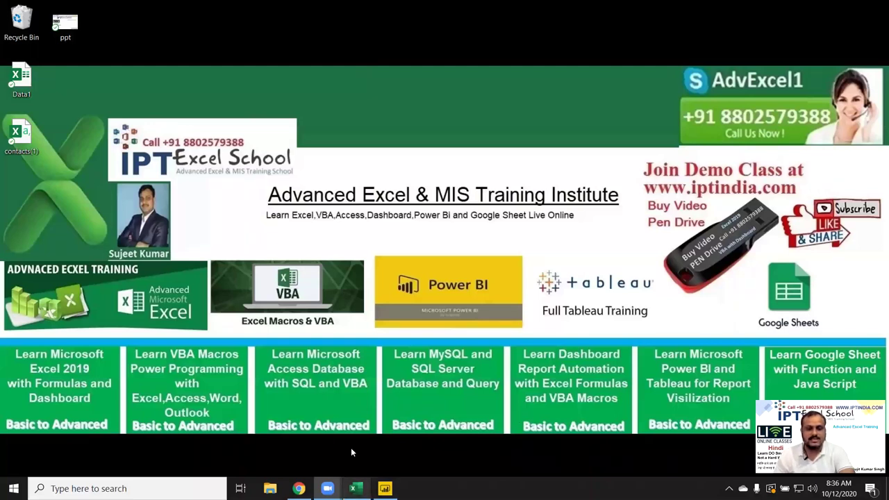
# Bring the Data workbook back to the front from the taskbar.
pyautogui.click(354, 489)
# On Sheet2, select C2 and browse the Logical, Lookup & Reference and More Functions lists.
pyautogui.click(222, 456)
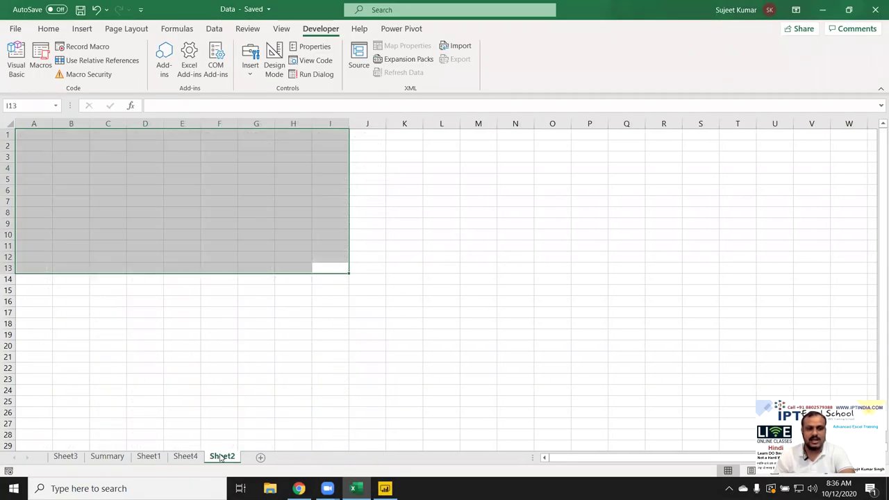
pyautogui.click(92, 144)
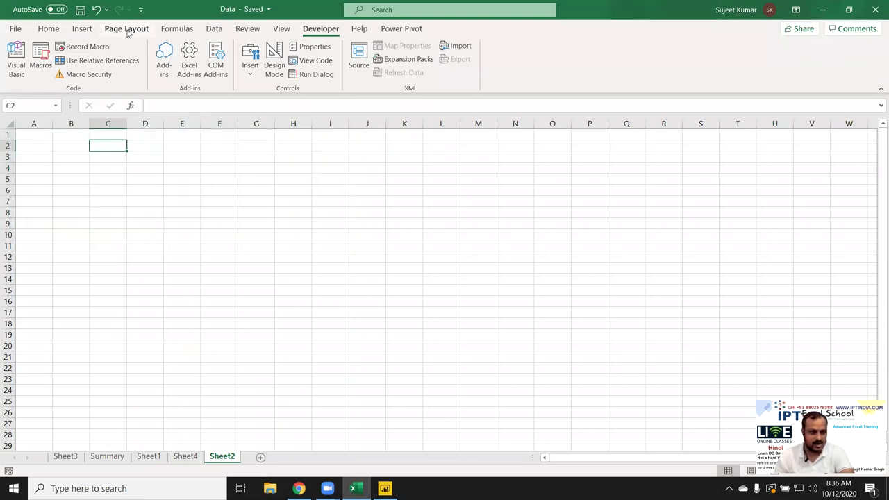
pyautogui.click(185, 31)
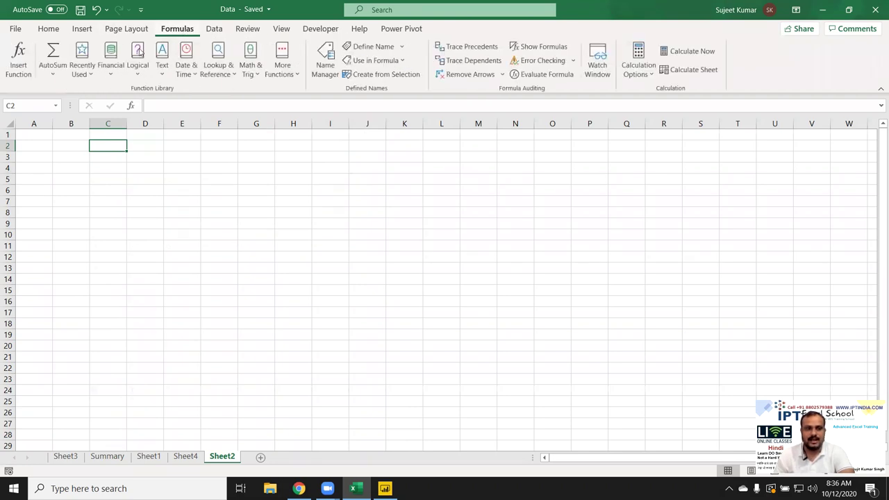
pyautogui.click(110, 66)
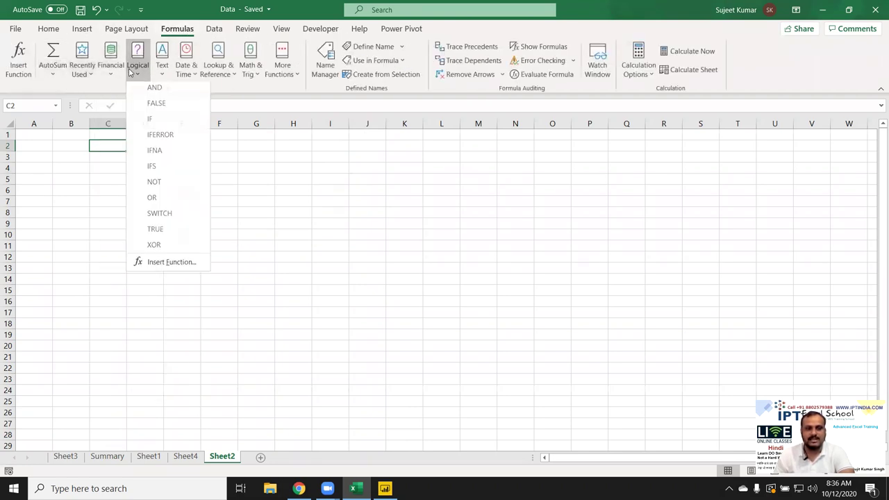
pyautogui.moveTo(219, 66)
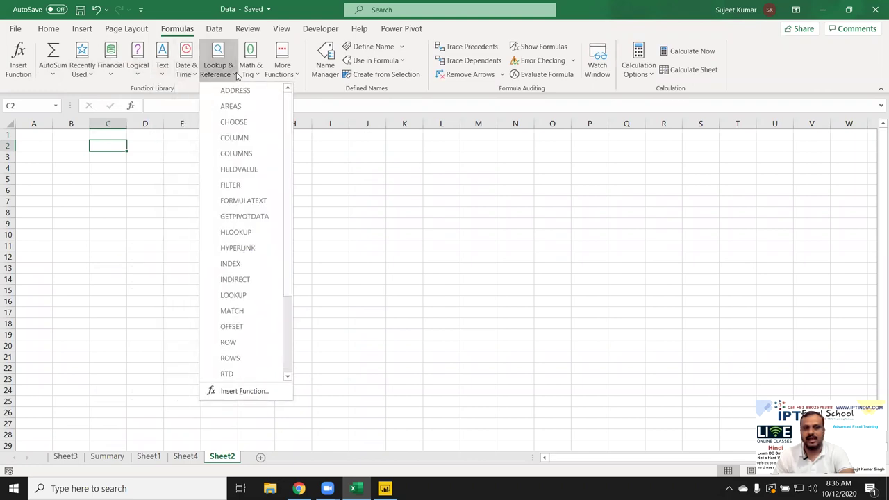
pyautogui.click(237, 75)
pyautogui.click(250, 69)
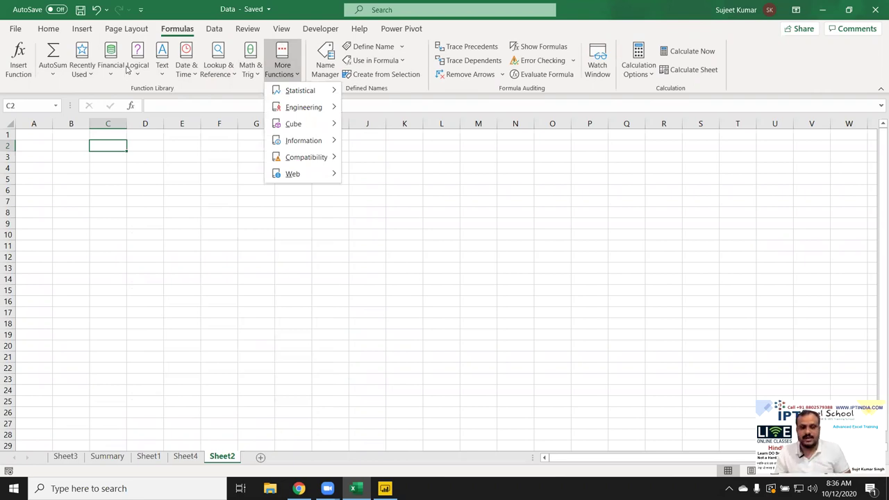
pyautogui.click(165, 172)
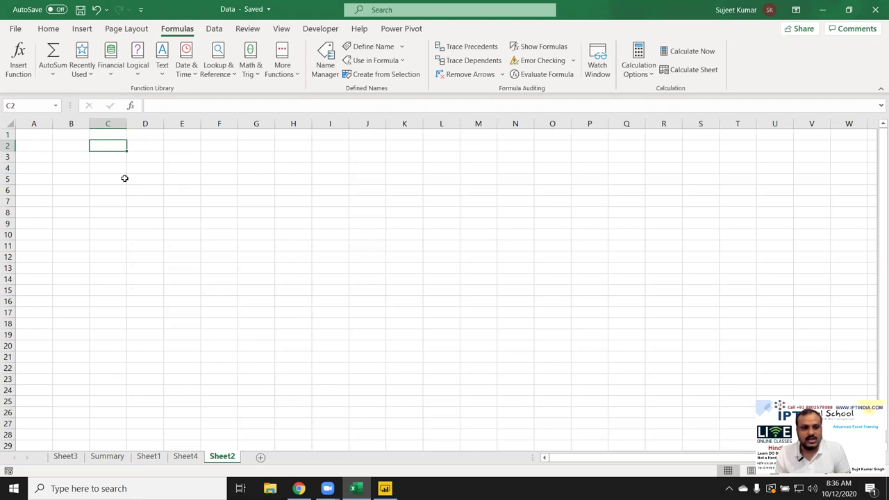
# Enter 20, 30 and 40 across C2:E2.
pyautogui.write('2')
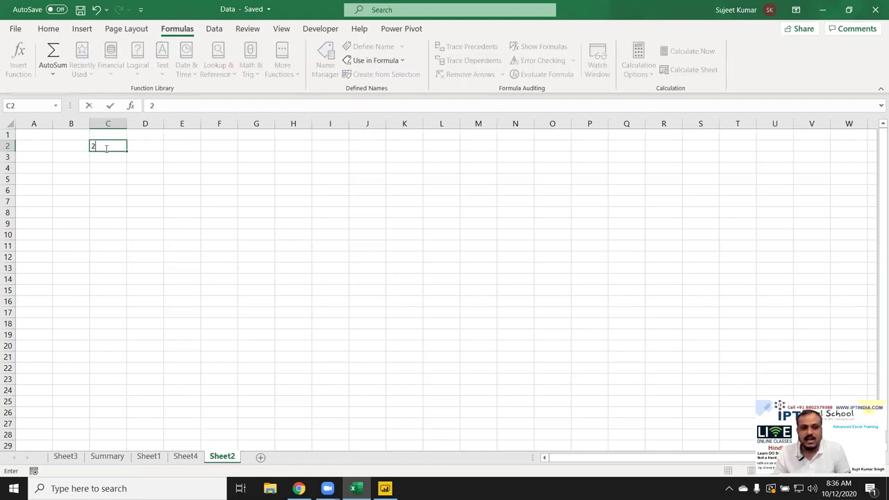
pyautogui.write('0')
pyautogui.press('Tab')
pyautogui.write('30')
pyautogui.press('Tab')
pyautogui.write('40')
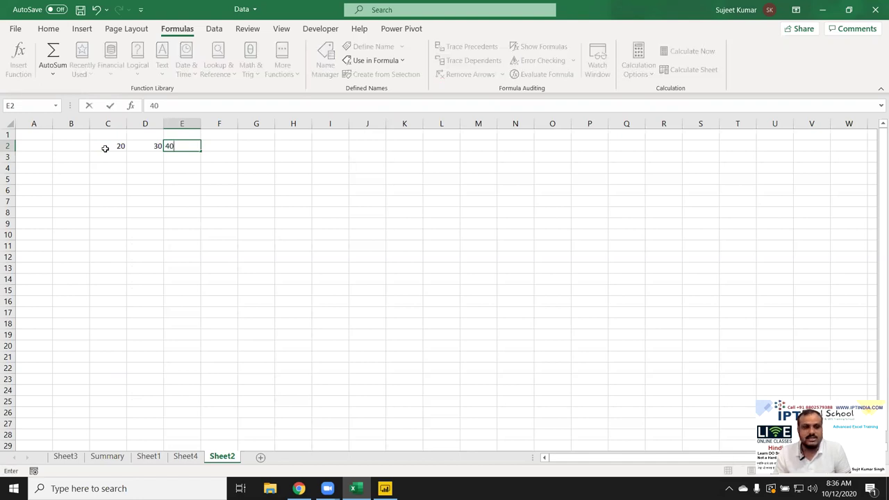
pyautogui.press('Tab')
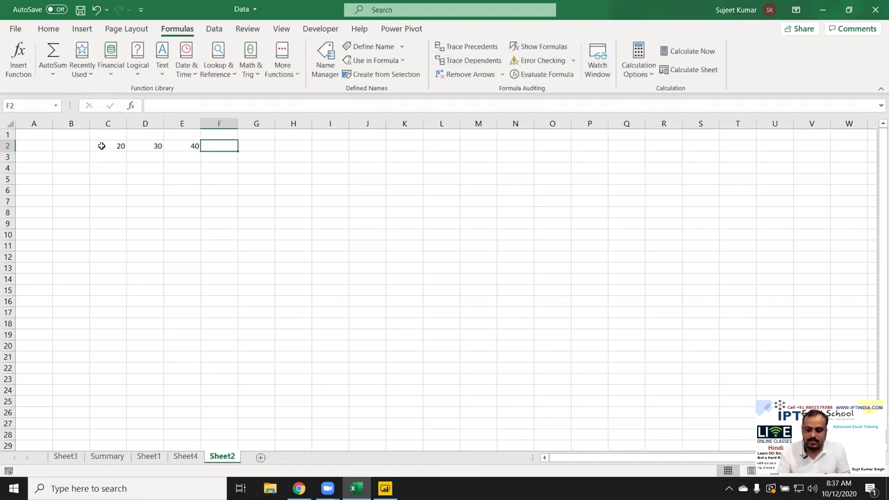
# Total C2:E2 in F2 with =SUM(C2:E2), giving 90.
pyautogui.write('=sum')
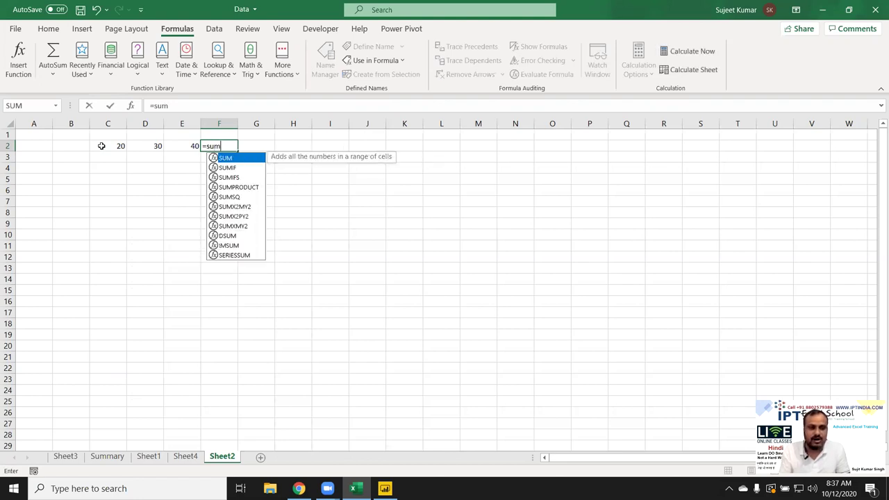
pyautogui.press('Tab')
pyautogui.press('Left')
pyautogui.hotkey('shift', 'Left')
pyautogui.hotkey('shift', 'Left')
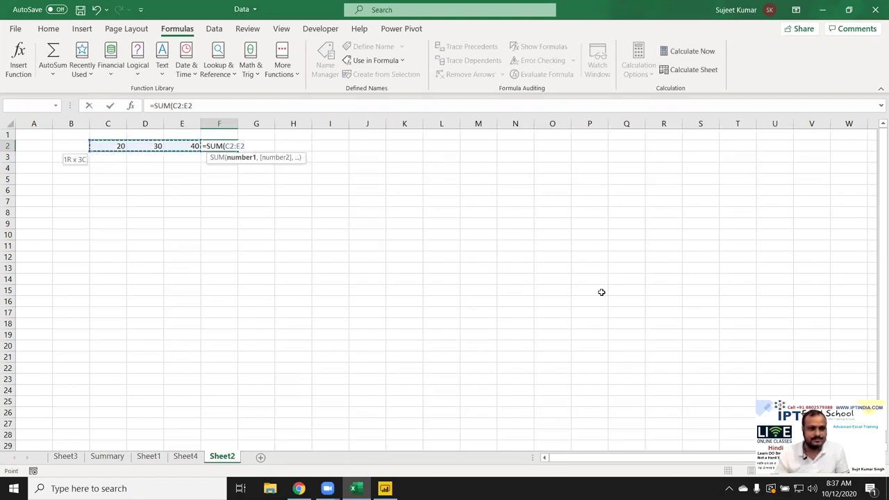
pyautogui.press('Return')
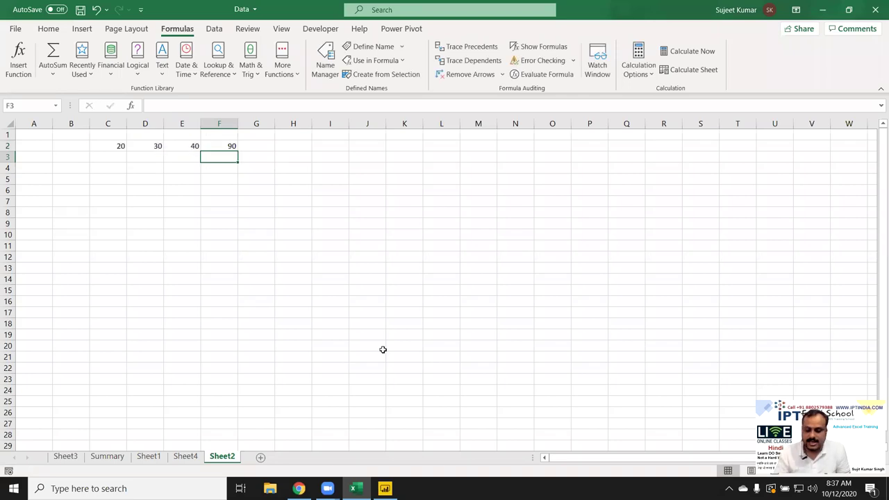
# Add the same cells in F3 with =C2+D2+E2.
pyautogui.write('=')
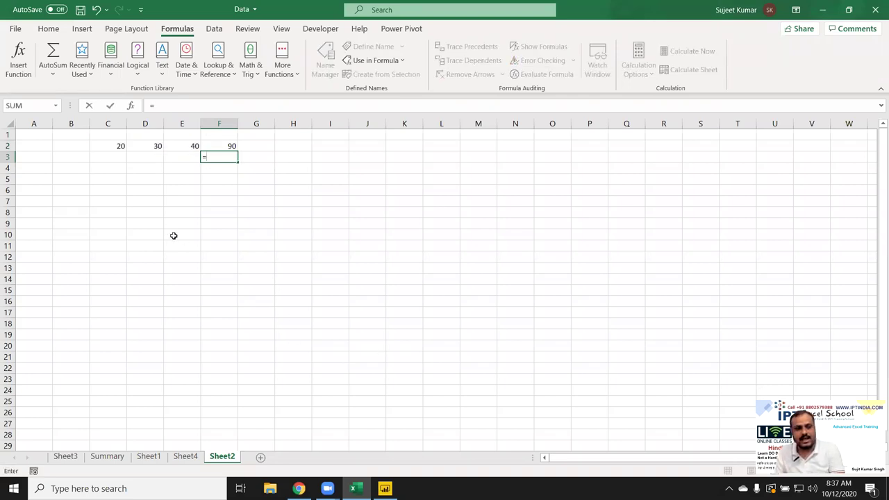
pyautogui.click(116, 144)
pyautogui.write('+')
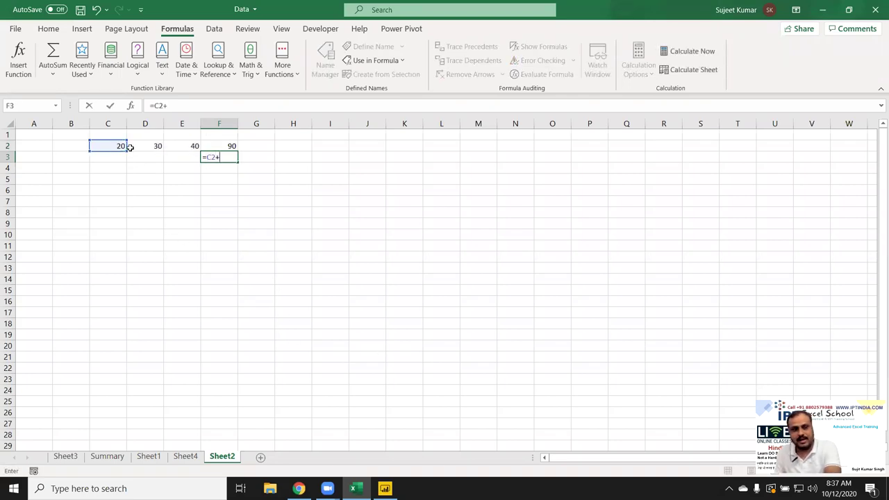
pyautogui.click(153, 147)
pyautogui.write('+')
pyautogui.click(182, 143)
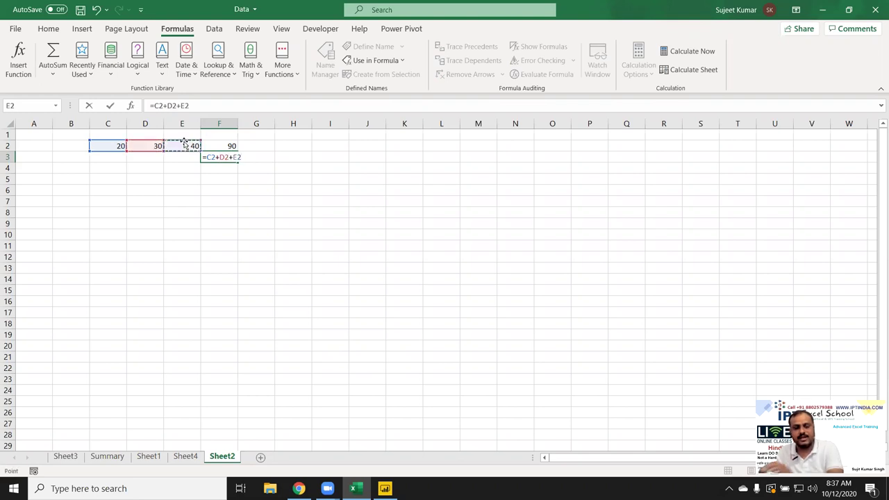
pyautogui.press('Return')
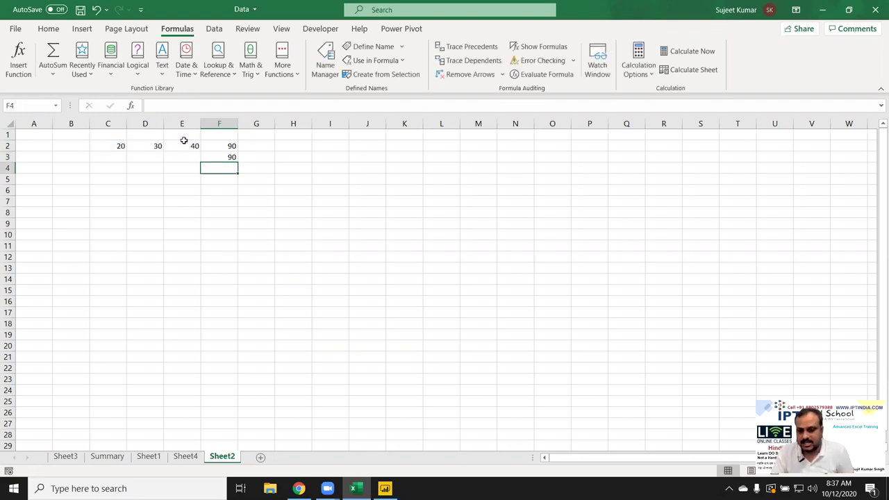
pyautogui.press('Up')
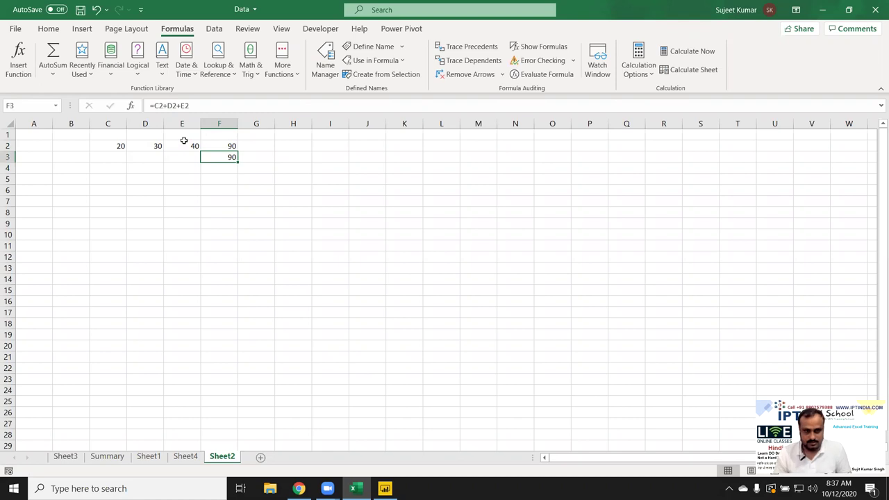
pyautogui.press('Up')
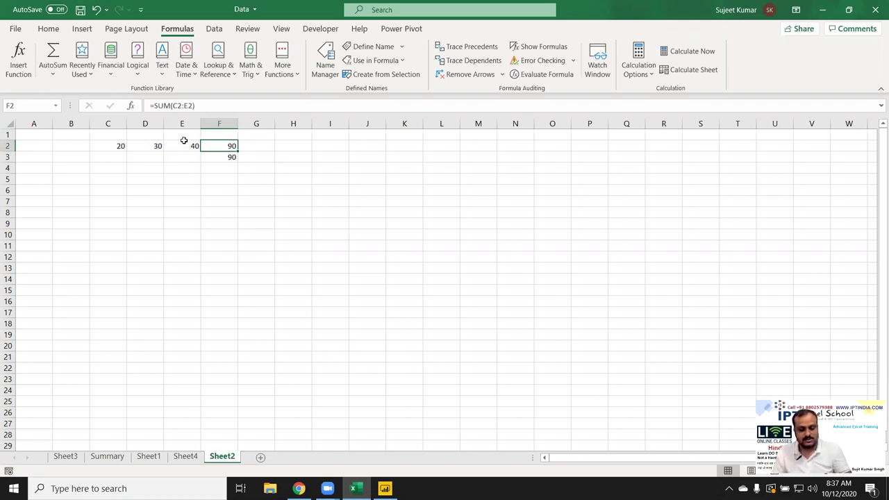
pyautogui.press('F2')
pyautogui.press('Return')
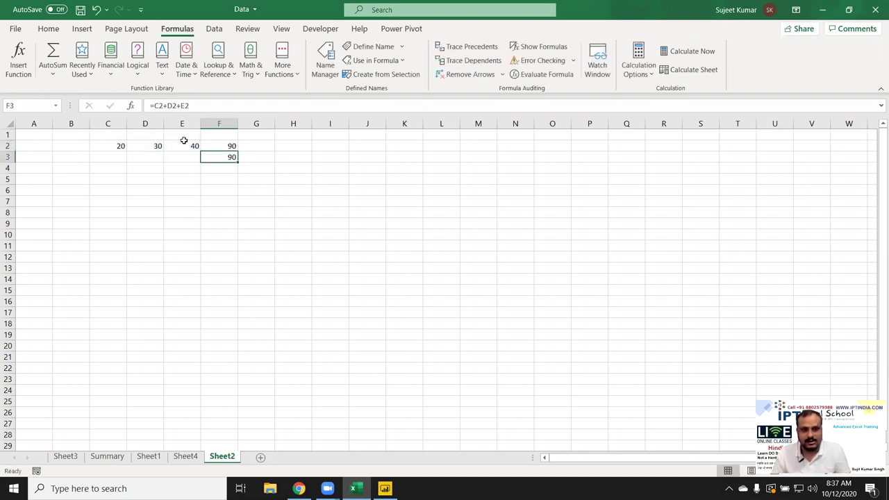
pyautogui.press('F2')
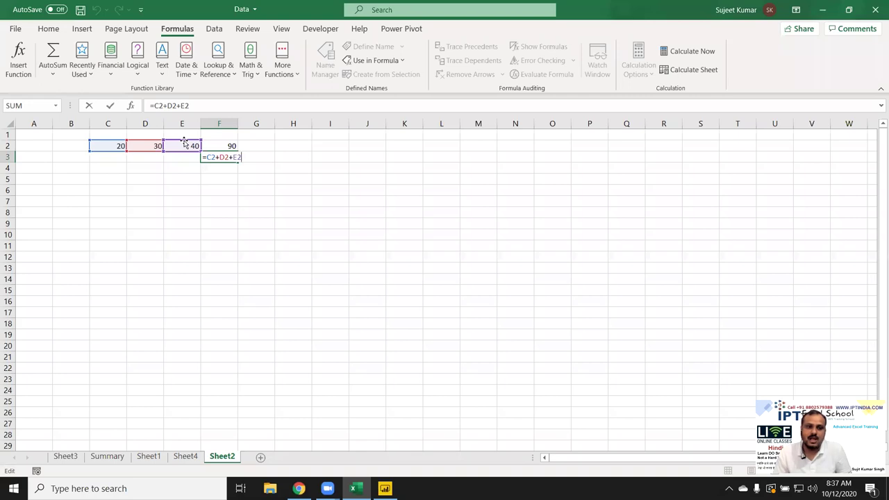
pyautogui.press('Return')
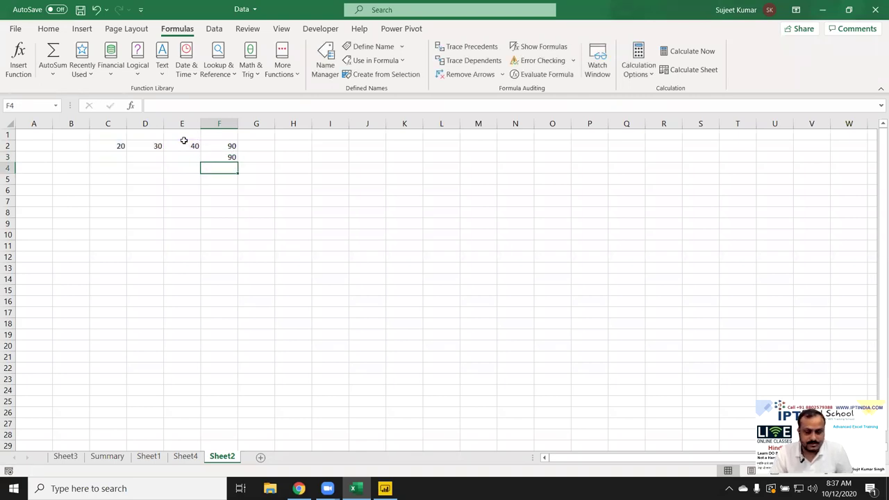
pyautogui.press('Up')
pyautogui.press('Up')
pyautogui.press('F2')
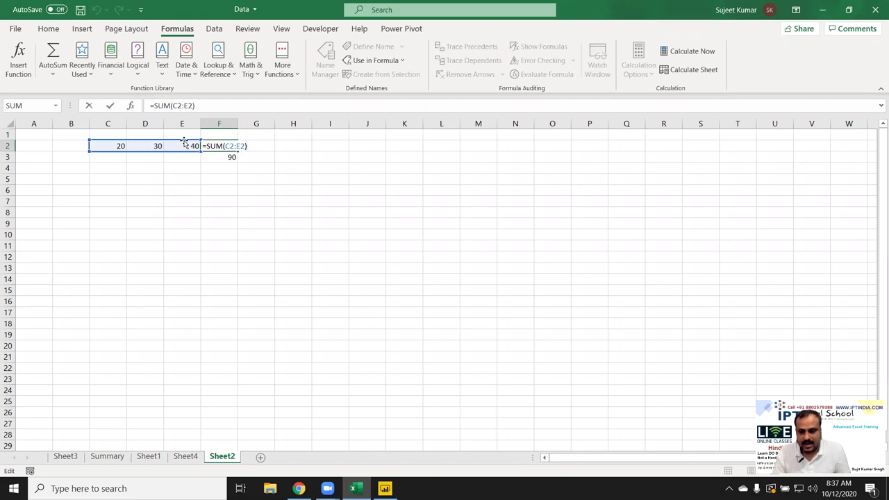
pyautogui.press('Escape')
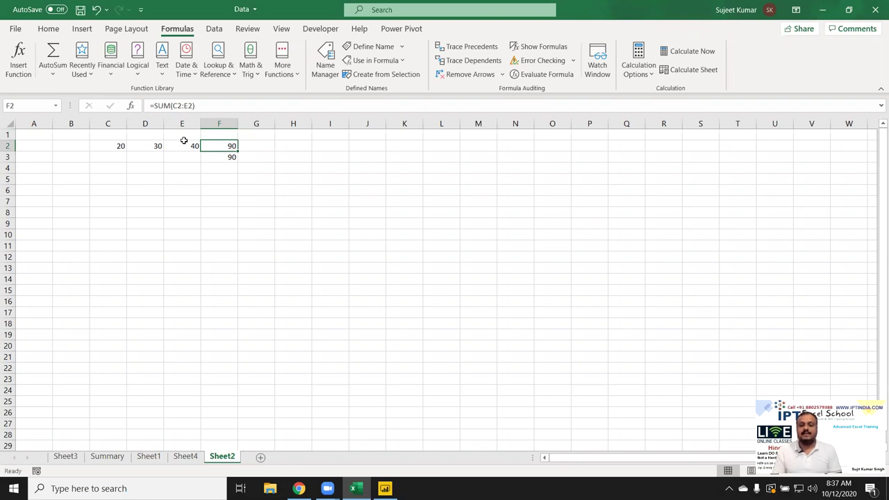
pyautogui.press('Right')
pyautogui.press('Right')
pyautogui.press('Right')
pyautogui.press('Right')
pyautogui.press('Right')
# Enter the operator symbols +, -, *, / and ^ down K1:K5.
pyautogui.write('=+')
pyautogui.press('Escape')
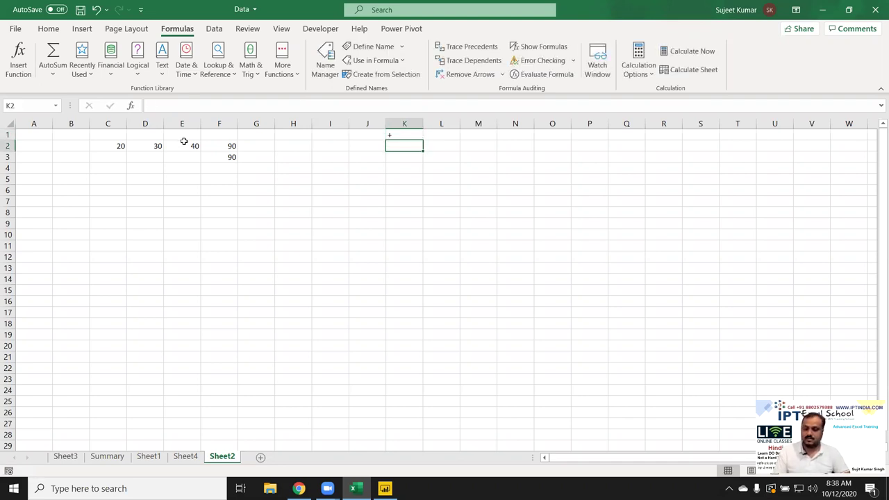
pyautogui.write('-')
pyautogui.press('Return')
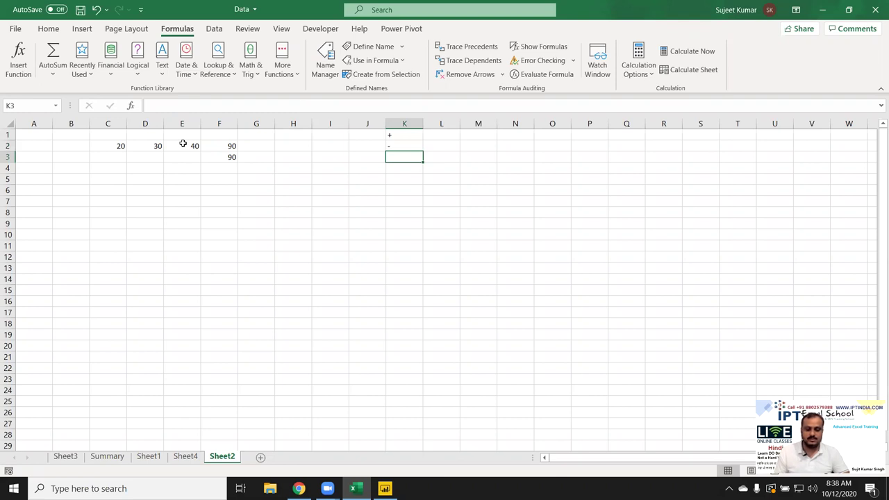
pyautogui.write('*')
pyautogui.press('Return')
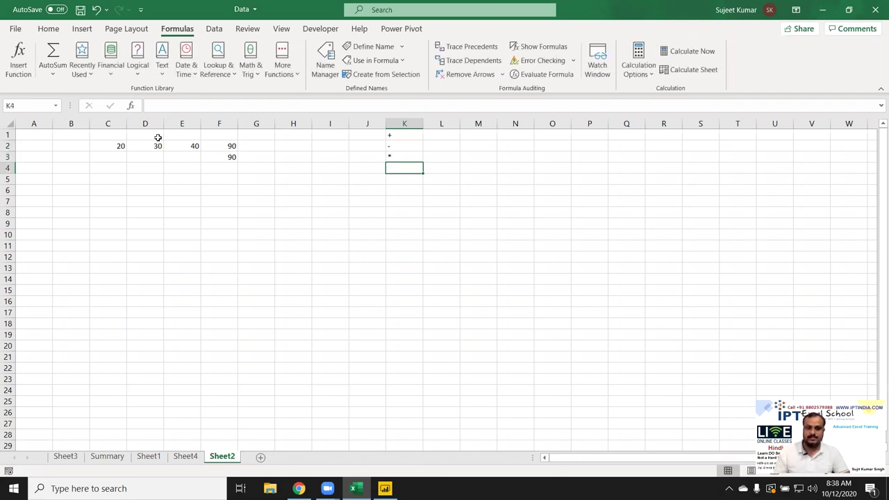
pyautogui.write("'")
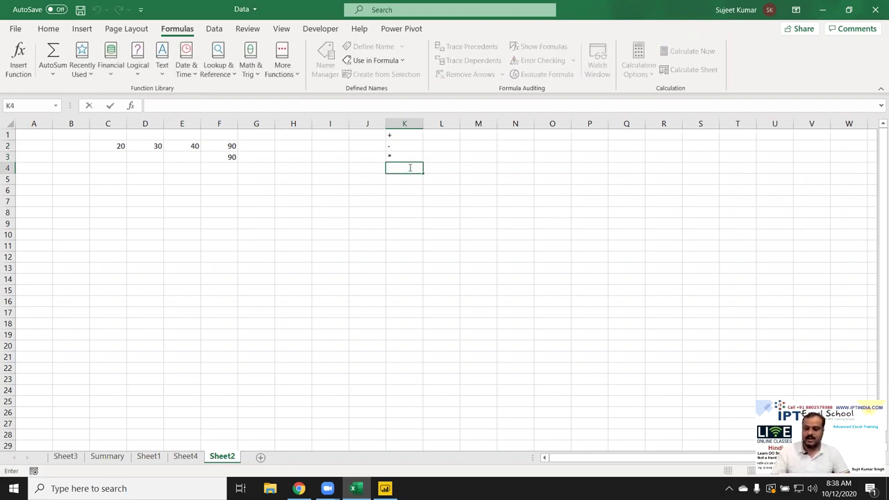
pyautogui.write('/')
pyautogui.press('Return')
pyautogui.write('^')
pyautogui.press('Return')
# Select the operator list K1:K5 to review it, then move to row 6.
pyautogui.press('Up')
pyautogui.hotkey('ctrl', 'shift', 'Up')
pyautogui.press('Up')
pyautogui.hotkey('ctrl', 'Up')
pyautogui.press('Down')
pyautogui.press('Down')
pyautogui.press('Down')
pyautogui.press('Down')
pyautogui.hotkey('ctrl', 'shift', 'Up')
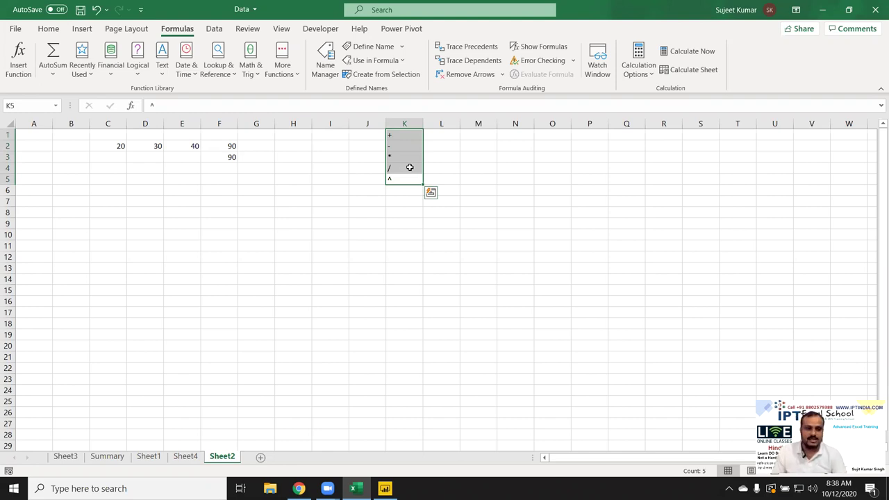
pyautogui.press('Down')
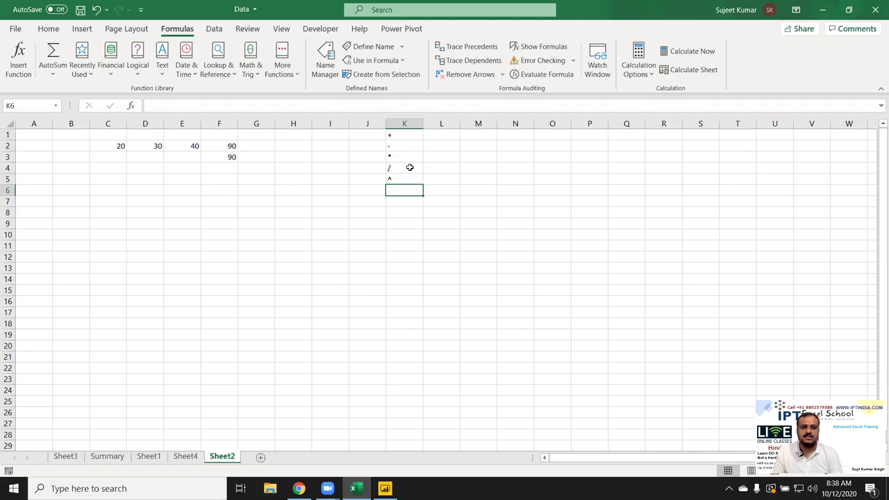
pyautogui.press('Left')
pyautogui.press('Left')
pyautogui.press('Left')
pyautogui.press('Left')
pyautogui.press('Left')
pyautogui.press('Left')
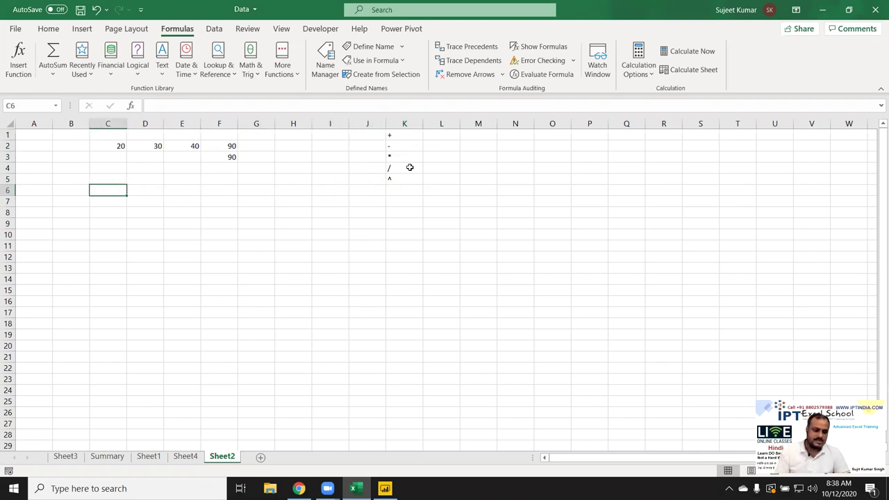
# Enter headers Q1 and Q2 in C6:D6 with 30 and 40 beneath them.
pyautogui.write('Q1')
pyautogui.press('Tab')
pyautogui.write('Q')
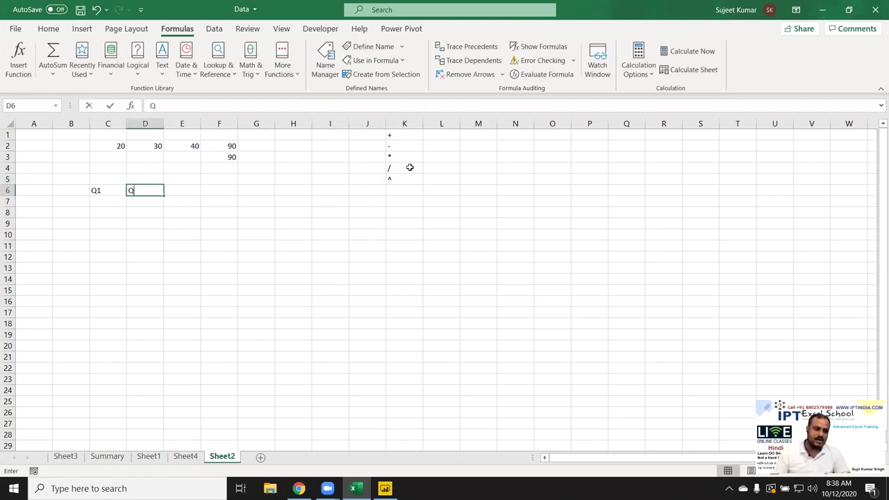
pyautogui.write('2')
pyautogui.press('Return')
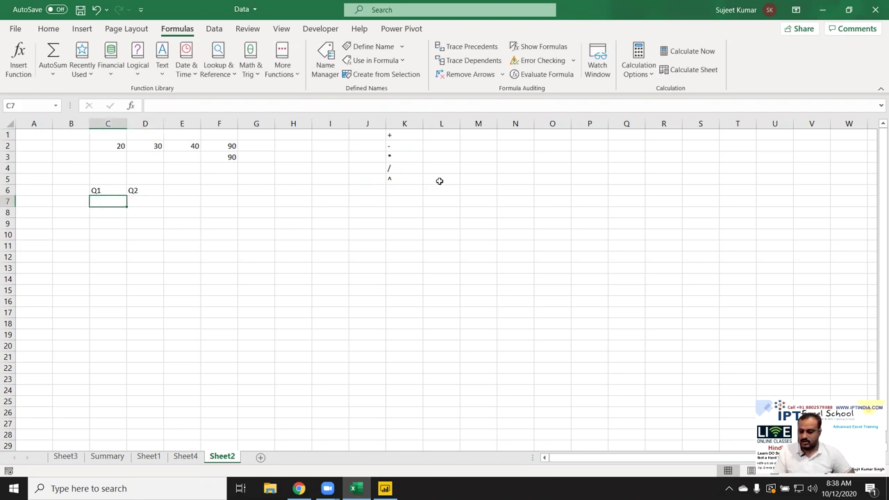
pyautogui.write('30')
pyautogui.press('Tab')
pyautogui.write('40')
pyautogui.press('Tab')
# Add the Gr header in E6.
pyautogui.press('Up')
pyautogui.write('Gr')
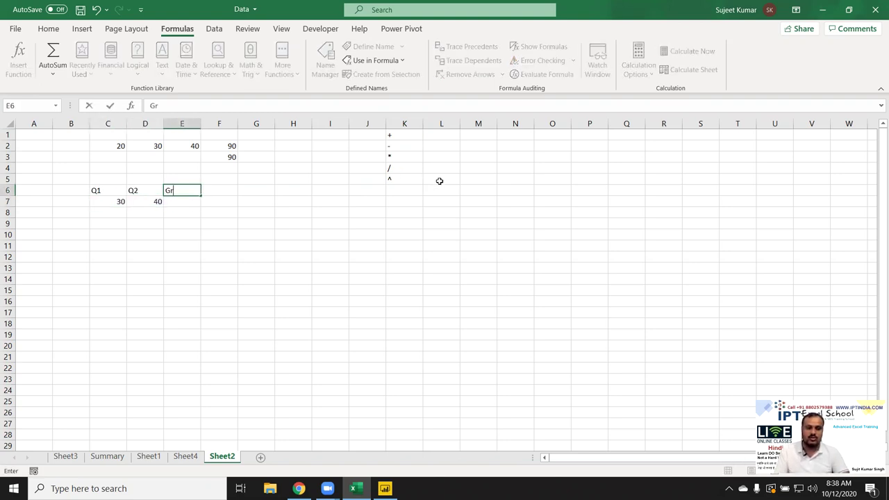
pyautogui.press('Return')
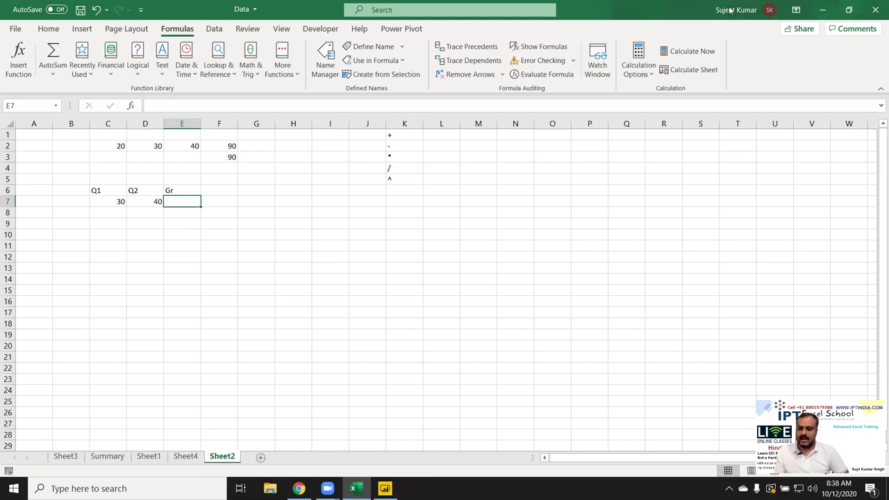
pyautogui.hotkey('ctrl', '2')
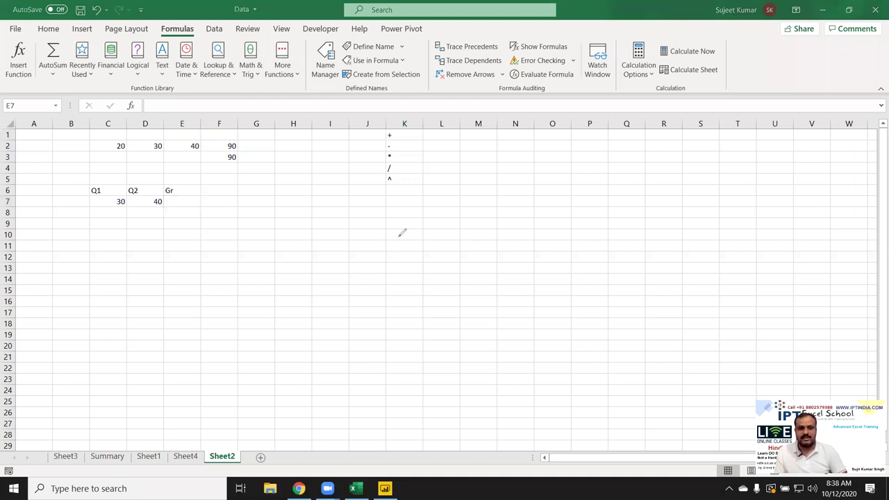
# Handwrite Gr = (Q2-Q1)/Q1 beside the data.
pyautogui.moveTo(411, 209)
pyautogui.mouseDown()
pyautogui.moveTo(453, 234)
pyautogui.moveTo(478, 233)
pyautogui.moveTo(480, 243)
pyautogui.moveTo(526, 215)
pyautogui.mouseUp()
pyautogui.moveTo(512, 229); pyautogui.dragTo(533, 226)
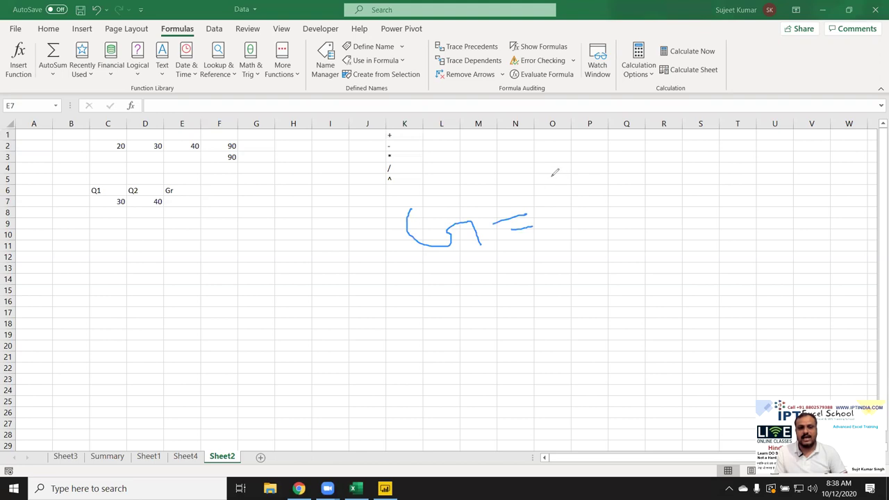
pyautogui.moveTo(548, 166)
pyautogui.mouseDown()
pyautogui.moveTo(574, 202)
pyautogui.moveTo(620, 172)
pyautogui.mouseUp()
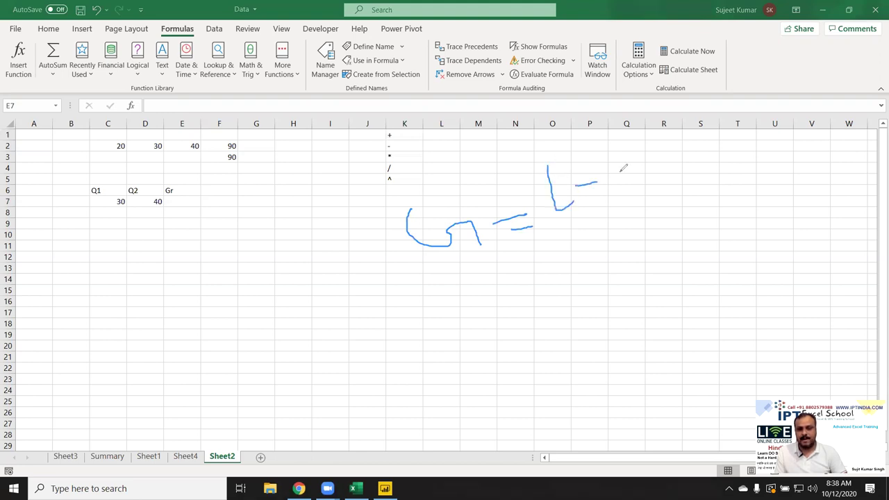
pyautogui.moveTo(639, 142)
pyautogui.mouseDown()
pyautogui.moveTo(657, 181)
pyautogui.moveTo(644, 138)
pyautogui.mouseUp()
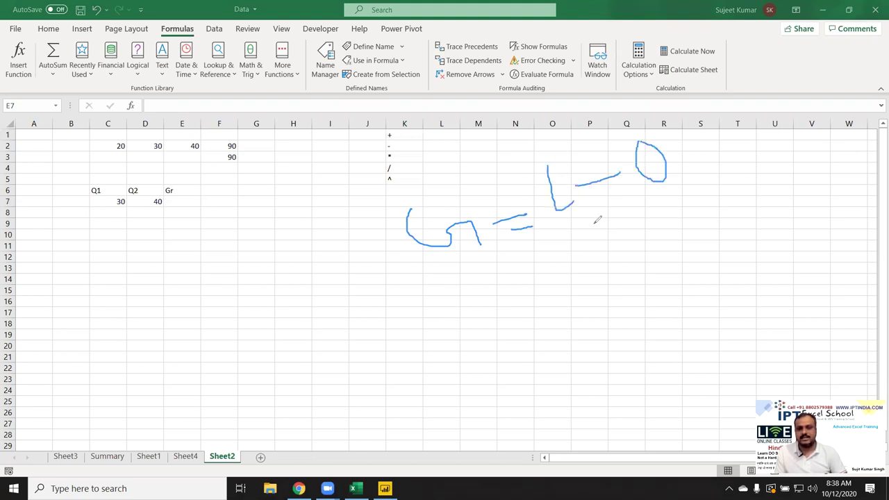
pyautogui.moveTo(574, 228); pyautogui.dragTo(688, 185)
pyautogui.moveTo(648, 208)
pyautogui.mouseDown()
pyautogui.moveTo(673, 216)
pyautogui.moveTo(650, 208)
pyautogui.mouseUp()
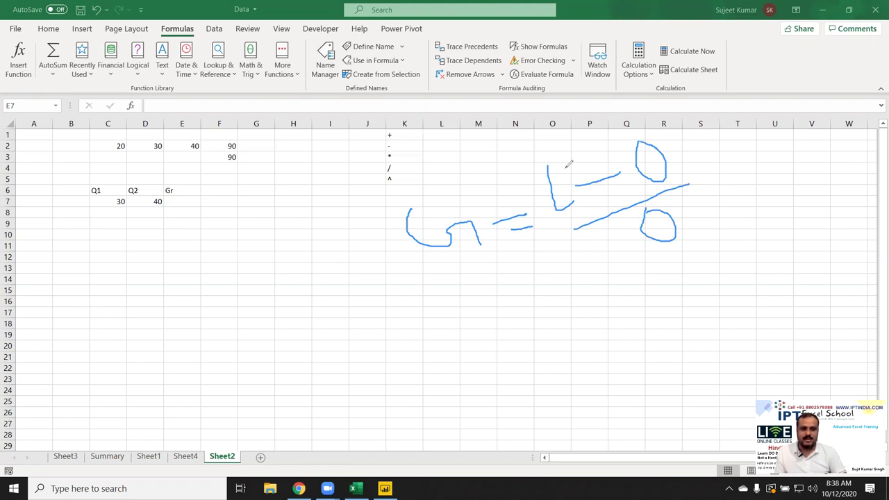
# Handwrite a second, larger version with Q2 minus Q1 over Q1 lower down.
pyautogui.moveTo(450, 291)
pyautogui.mouseDown()
pyautogui.moveTo(452, 357)
pyautogui.moveTo(457, 330)
pyautogui.moveTo(532, 334)
pyautogui.moveTo(547, 314)
pyautogui.moveTo(591, 317)
pyautogui.mouseUp()
pyautogui.moveTo(590, 282)
pyautogui.mouseDown()
pyautogui.moveTo(596, 299)
pyautogui.moveTo(634, 306)
pyautogui.mouseUp()
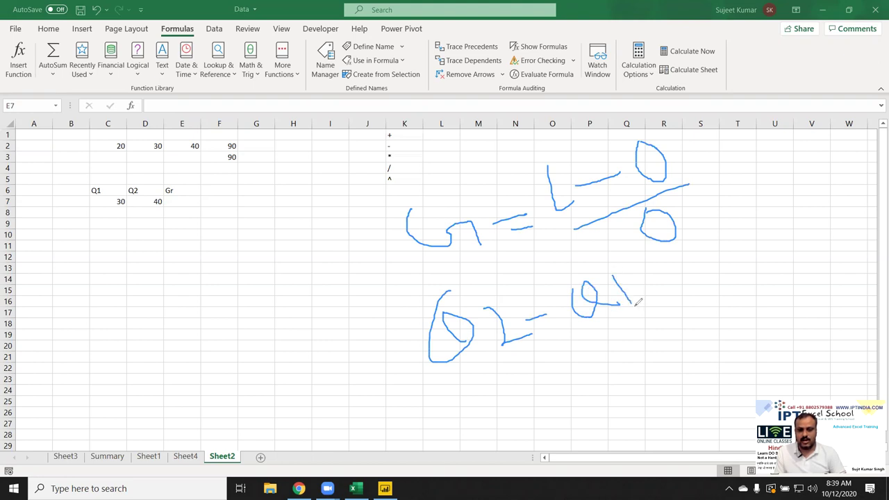
pyautogui.moveTo(414, 393)
pyautogui.mouseDown()
pyautogui.moveTo(531, 361)
pyautogui.moveTo(656, 305)
pyautogui.mouseUp()
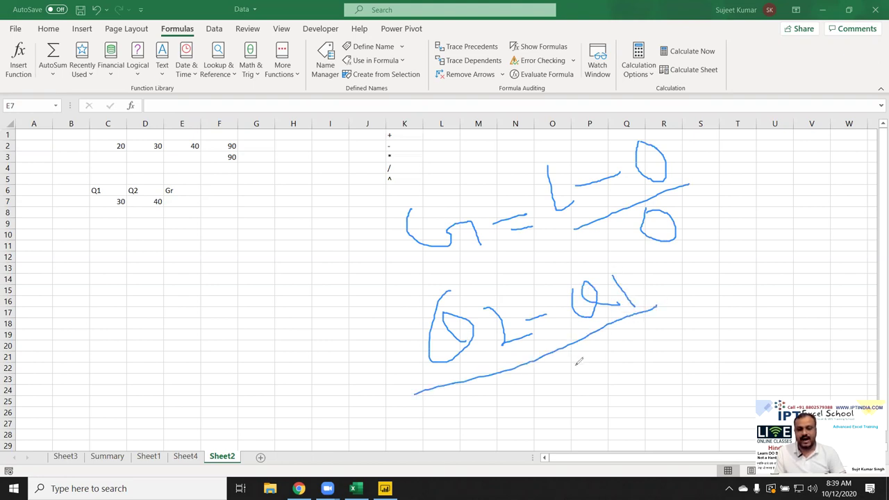
pyautogui.moveTo(571, 362); pyautogui.dragTo(644, 384)
pyautogui.moveTo(634, 346); pyautogui.dragTo(653, 375)
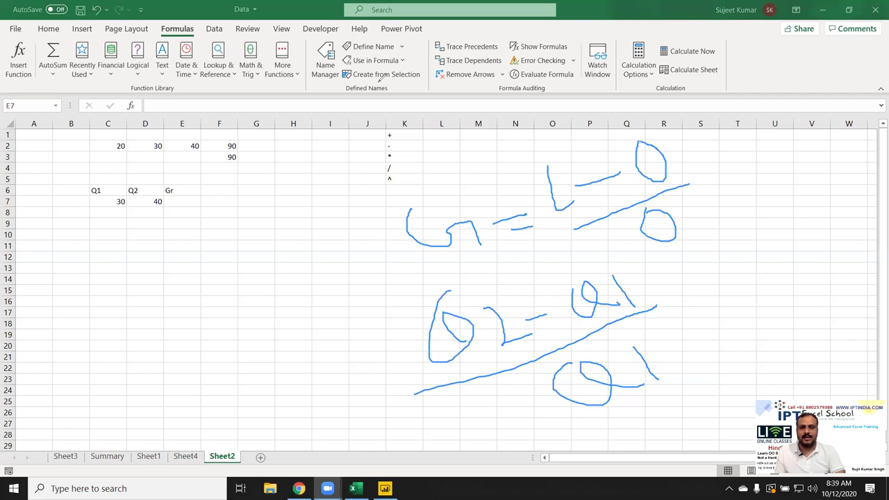
# Enter =D7-C7/C7 in E7 using cell references, which returns 39.
pyautogui.click(212, 202)
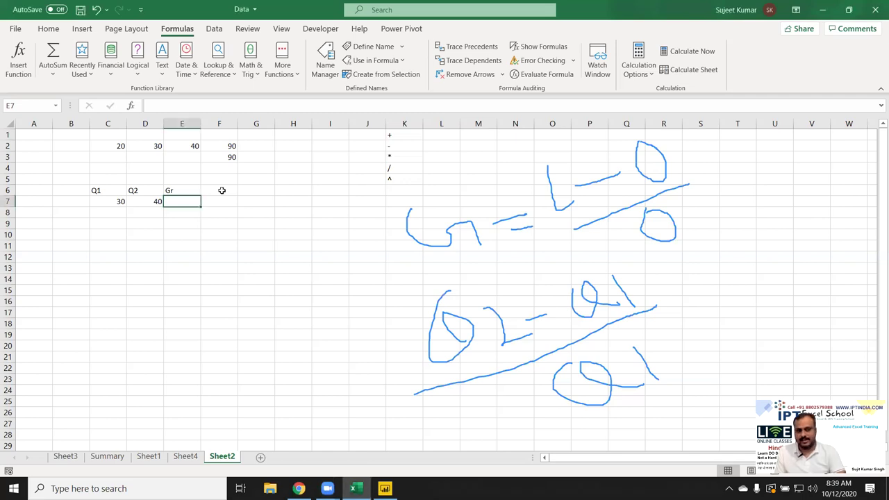
pyautogui.write('=')
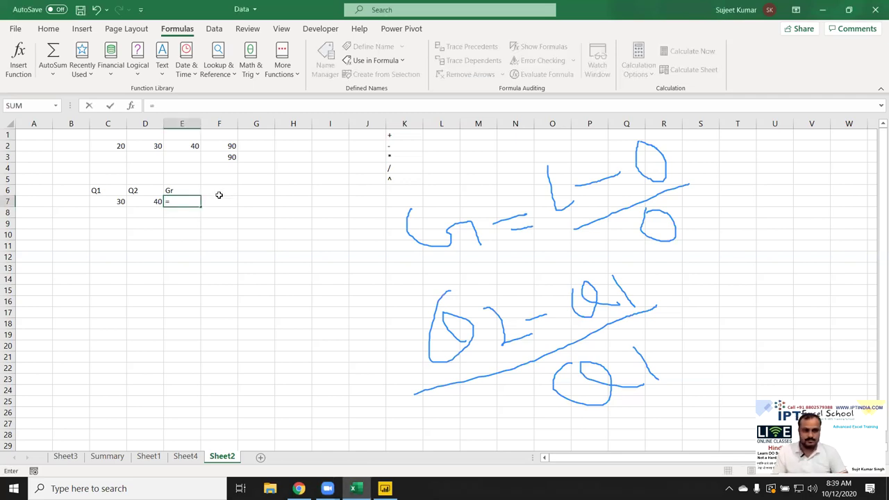
pyautogui.press('Left')
pyautogui.write('-')
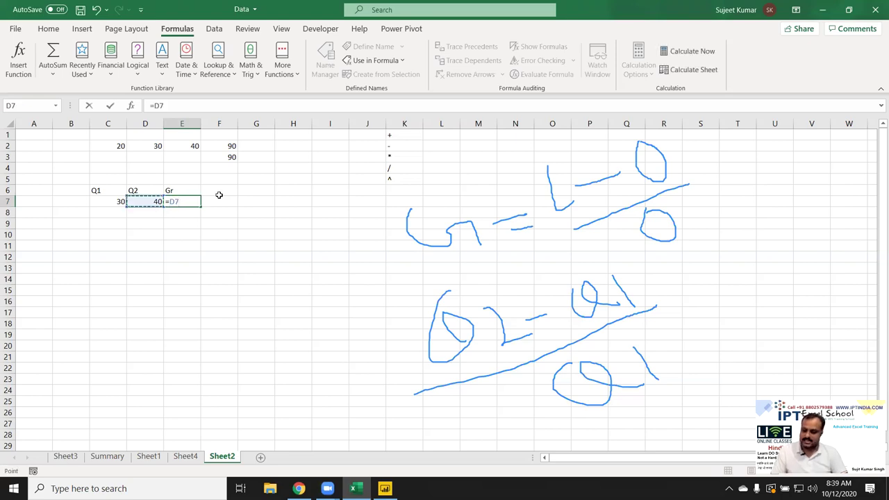
pyautogui.press('Left')
pyautogui.press('Left')
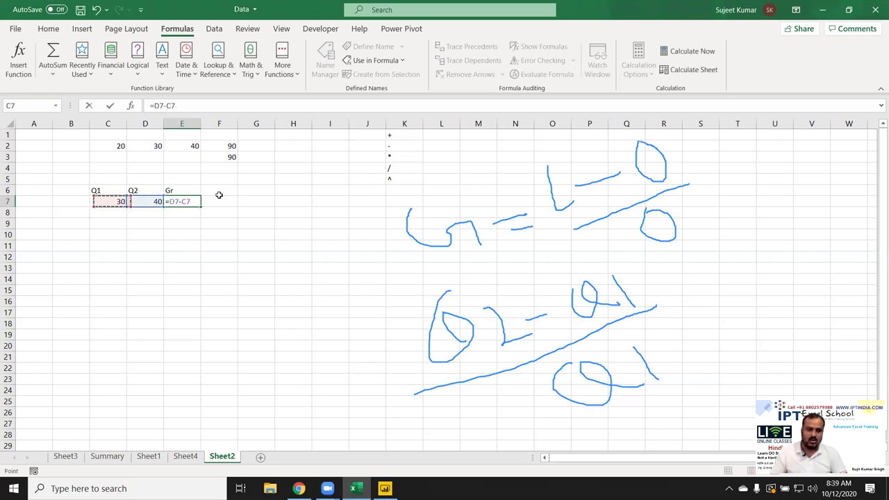
pyautogui.write('/')
pyautogui.press('Left')
pyautogui.press('Left')
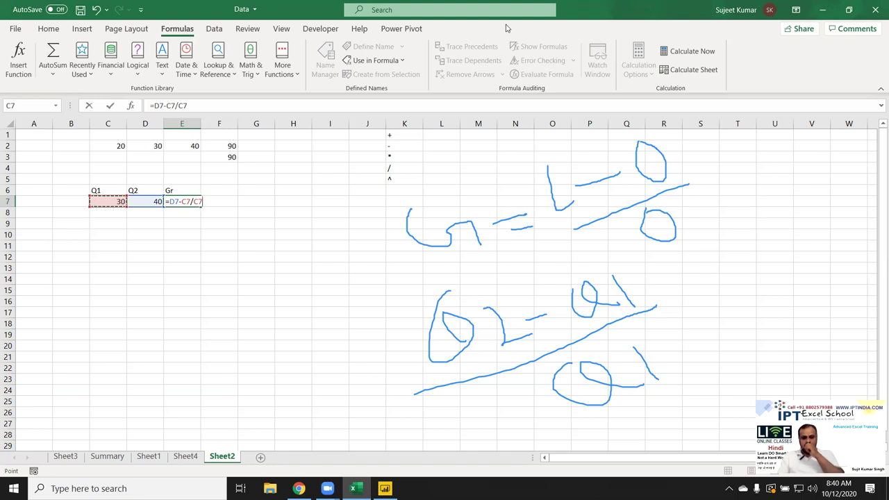
pyautogui.press('Return')
pyautogui.press('Up')
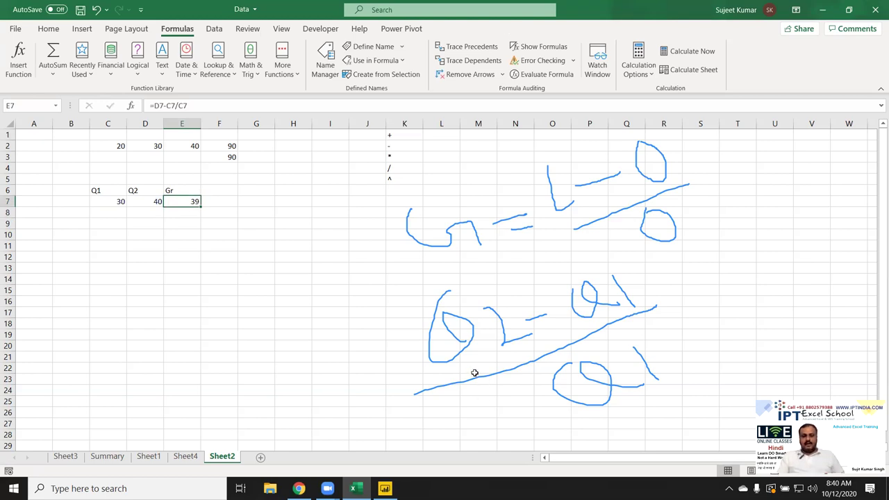
pyautogui.click(534, 79)
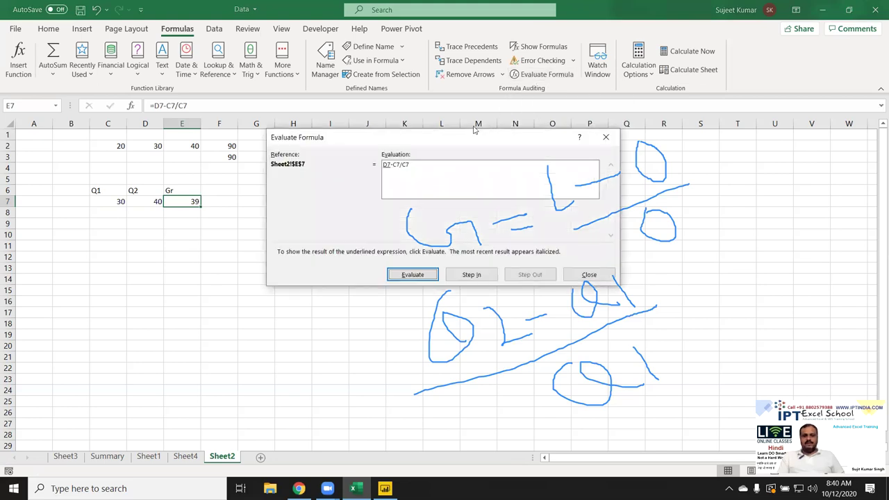
pyautogui.moveTo(385, 138); pyautogui.dragTo(273, 43)
pyautogui.click(300, 180)
pyautogui.click(300, 182)
pyautogui.click(300, 182)
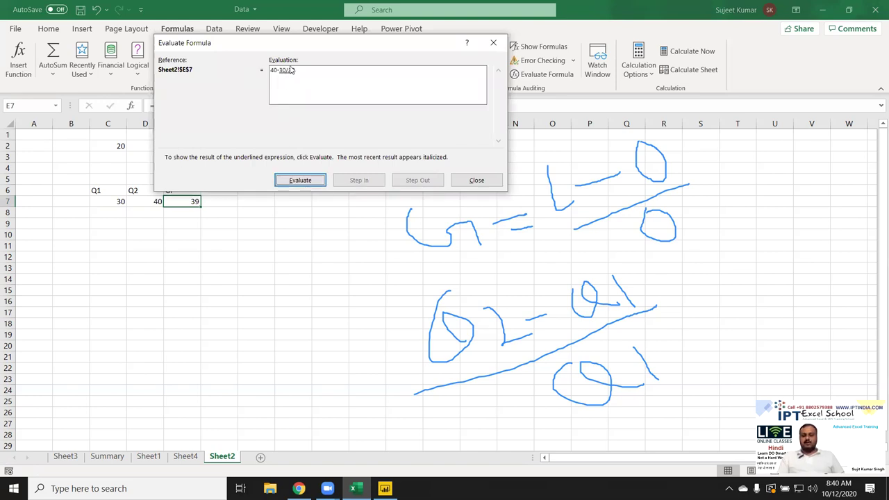
pyautogui.click(300, 181)
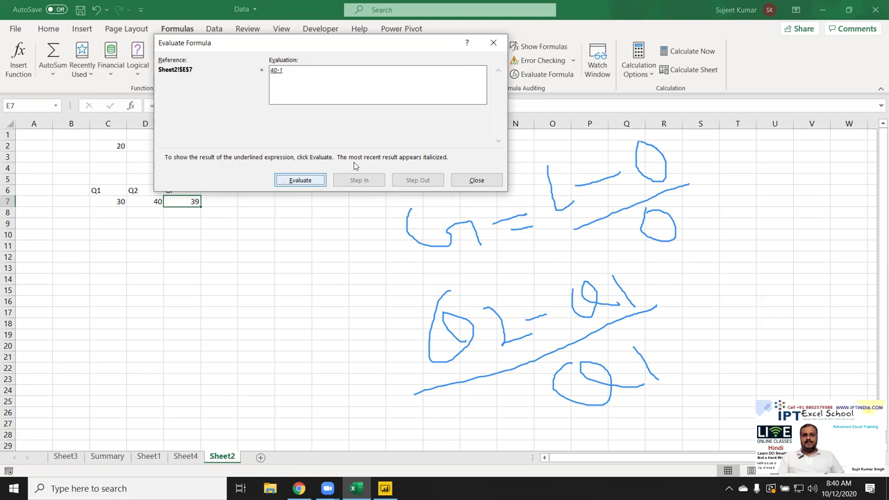
pyautogui.click(493, 45)
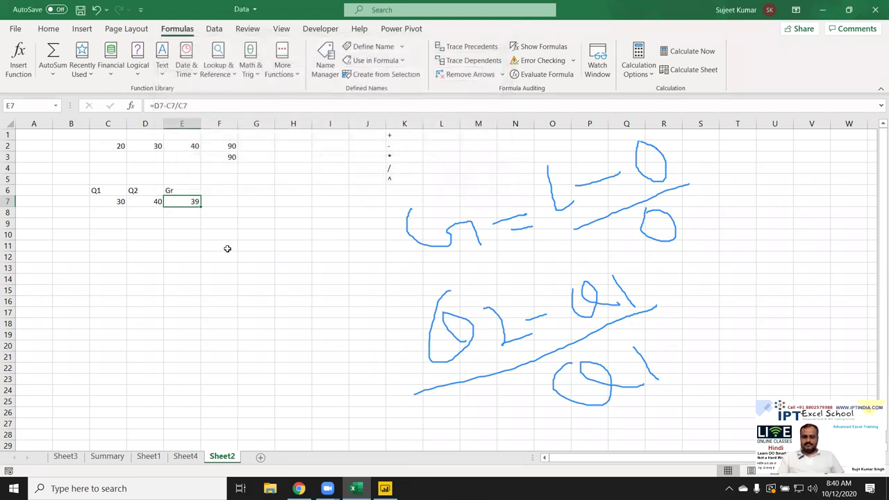
# Bracket D7-C7 in E7's formula so it becomes =(D7-C7)/C7 and returns 0.333333.
pyautogui.doubleClick(193, 201)
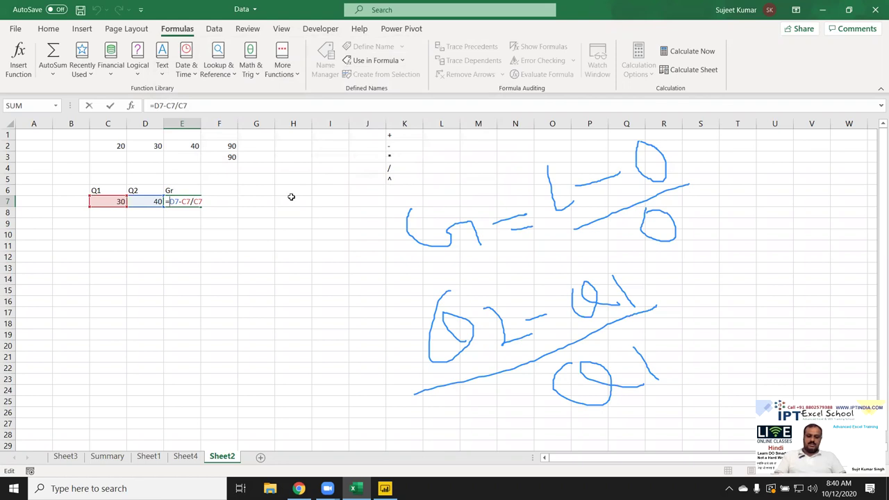
pyautogui.write('(')
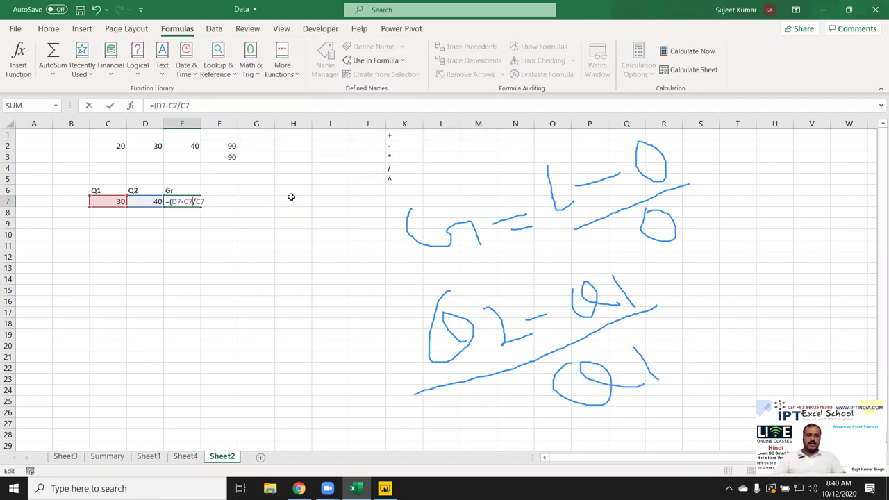
pyautogui.write(')')
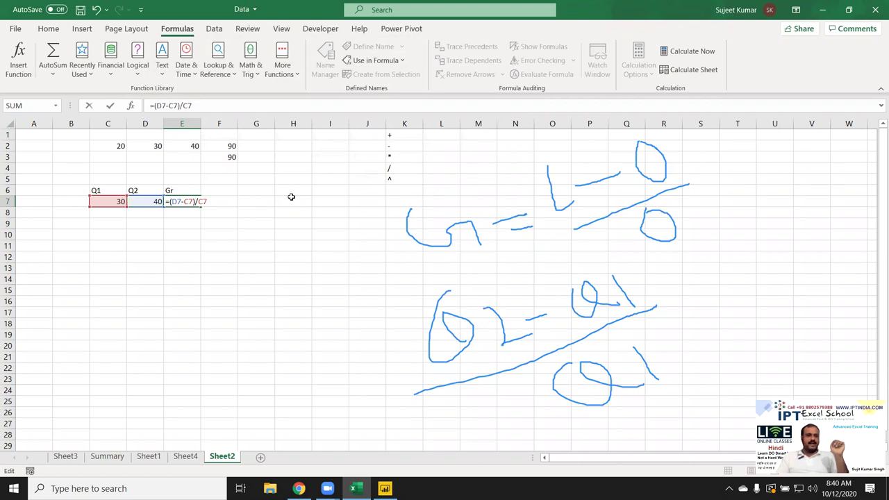
pyautogui.press('Return')
pyautogui.press('Up')
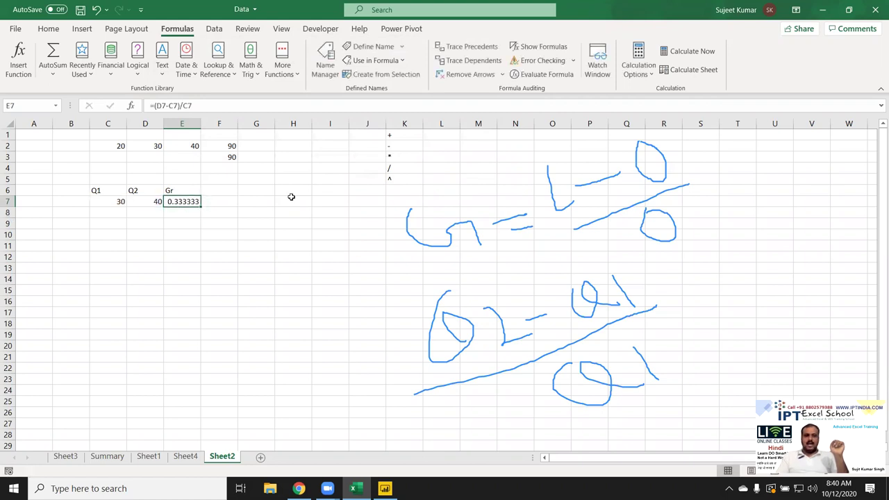
# Apply Percent Style to E7 so it shows 33%, and clear the ink annotations.
pyautogui.click(49, 29)
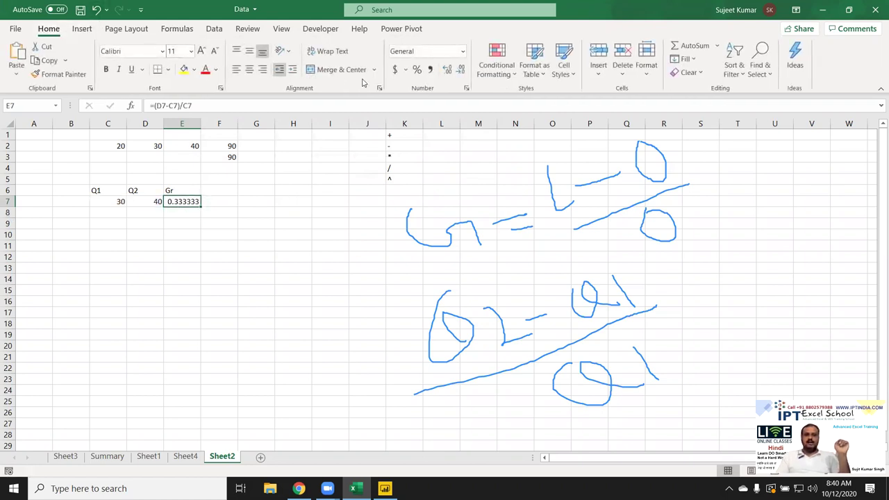
pyautogui.click(417, 69)
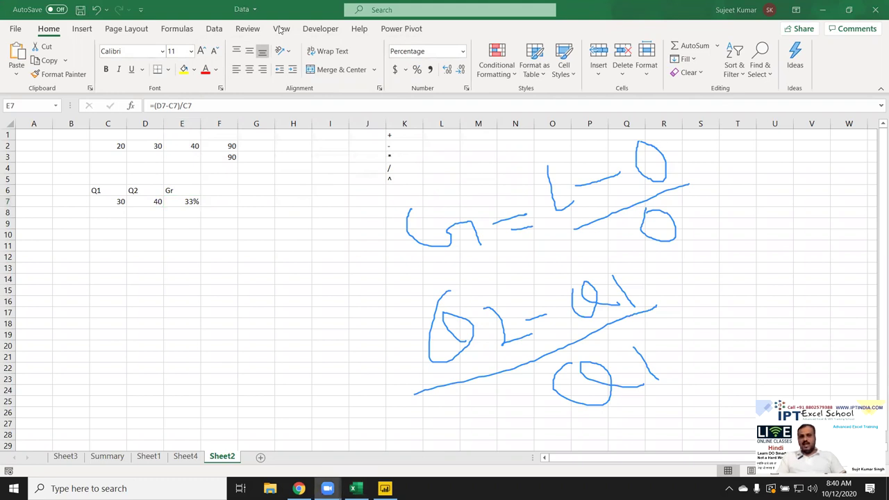
pyautogui.press('Escape')
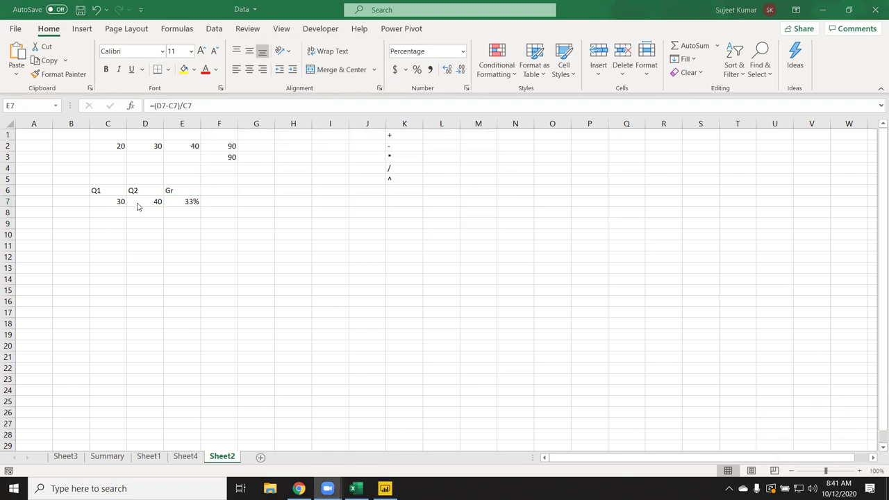
# Reselect cell E7 on the now ink-free sheet.
pyautogui.click(193, 200)
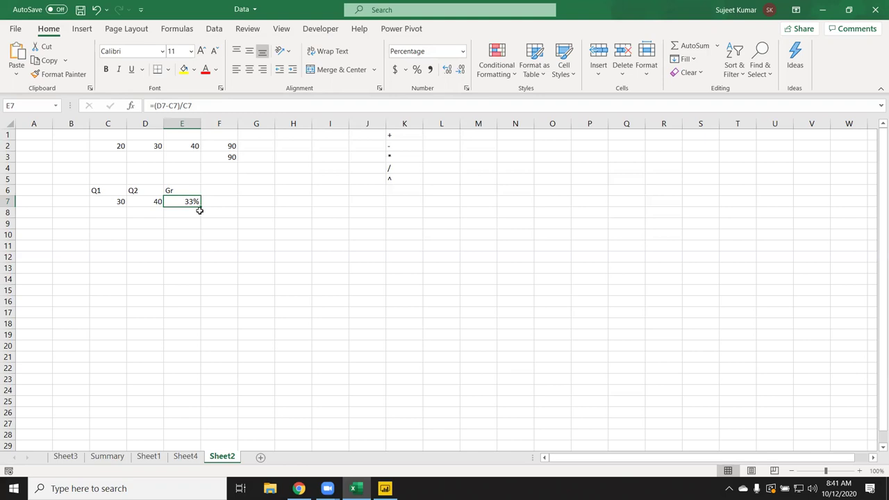
# Enter the labels P, R and T down B11:B13.
pyautogui.press('Right')
pyautogui.press('Left')
pyautogui.press('Left')
pyautogui.press('Left')
pyautogui.press('Down')
pyautogui.press('Down')
pyautogui.press('Down')
pyautogui.press('Down')
pyautogui.press('Down')
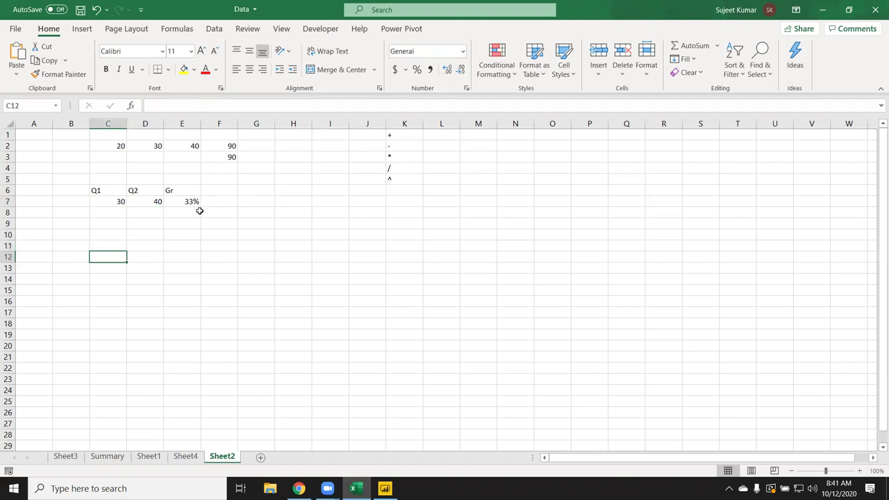
pyautogui.press('Up')
pyautogui.press('Left')
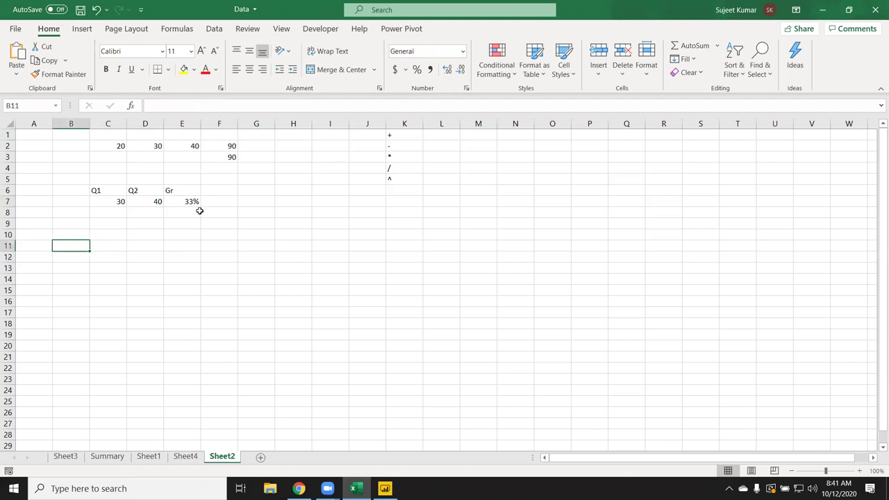
pyautogui.write('P')
pyautogui.press('Return')
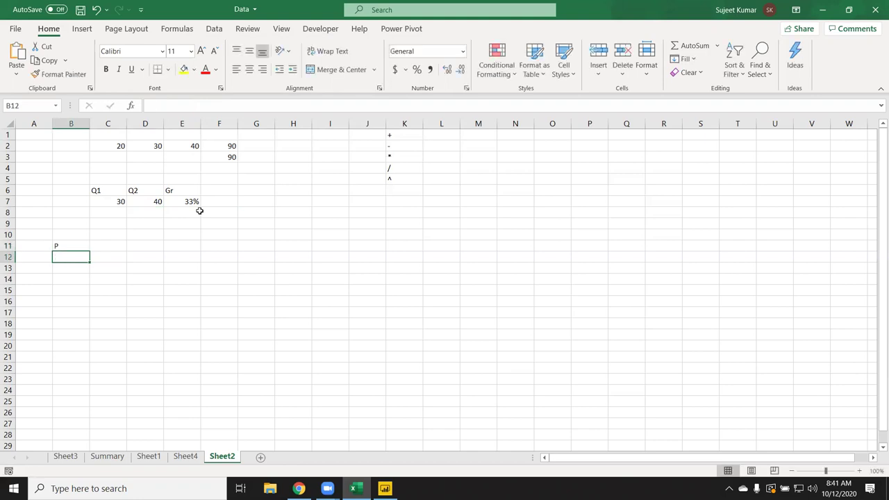
pyautogui.write('R')
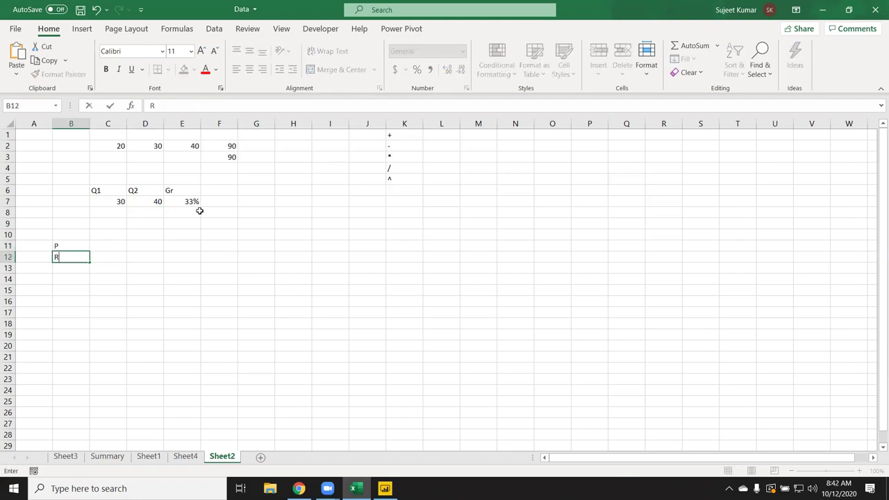
pyautogui.press('Return')
pyautogui.write('T')
pyautogui.press('Return')
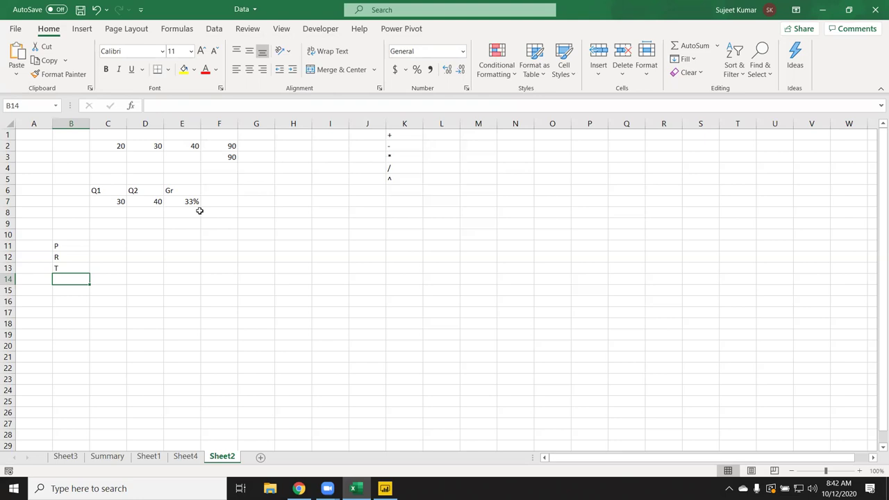
# Enter 50000, 10% and 3 into C11:C13 beside the labels.
pyautogui.click(112, 245)
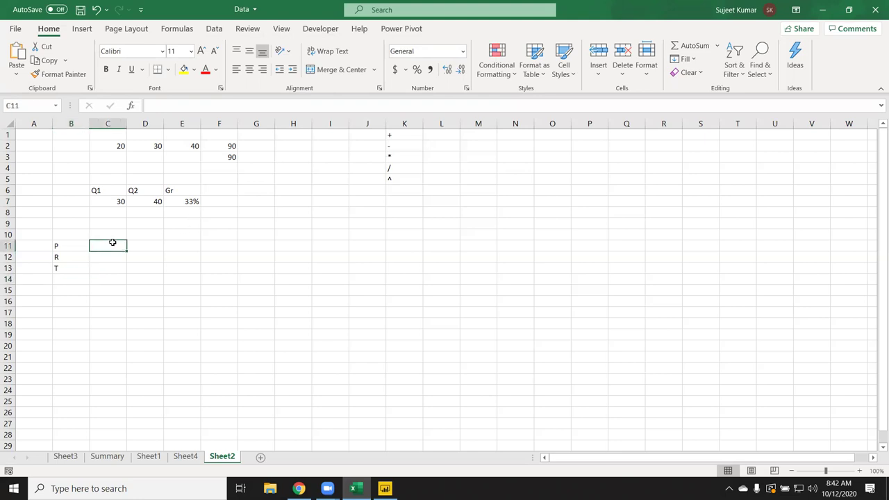
pyautogui.write('50000')
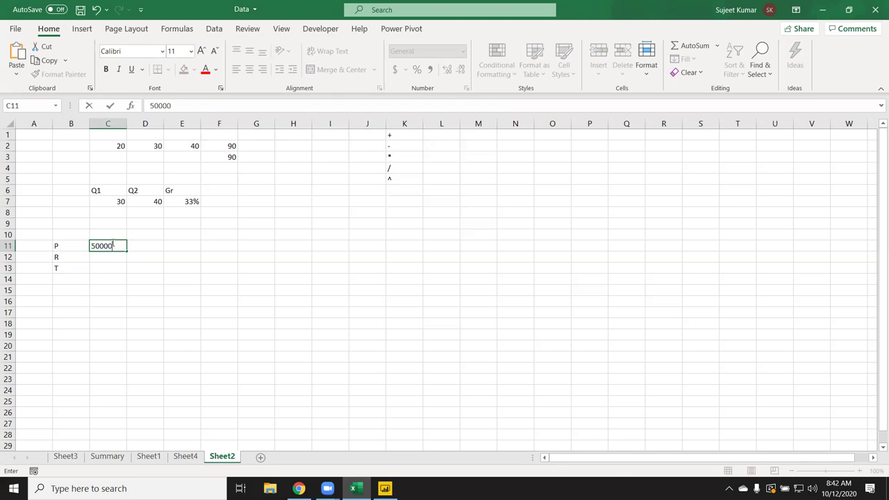
pyautogui.press('Return')
pyautogui.write('10%')
pyautogui.press('Return')
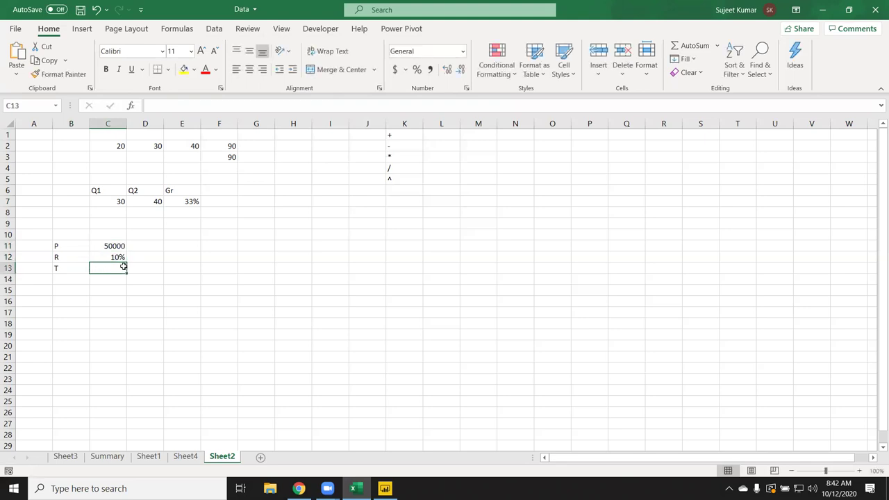
pyautogui.write('3')
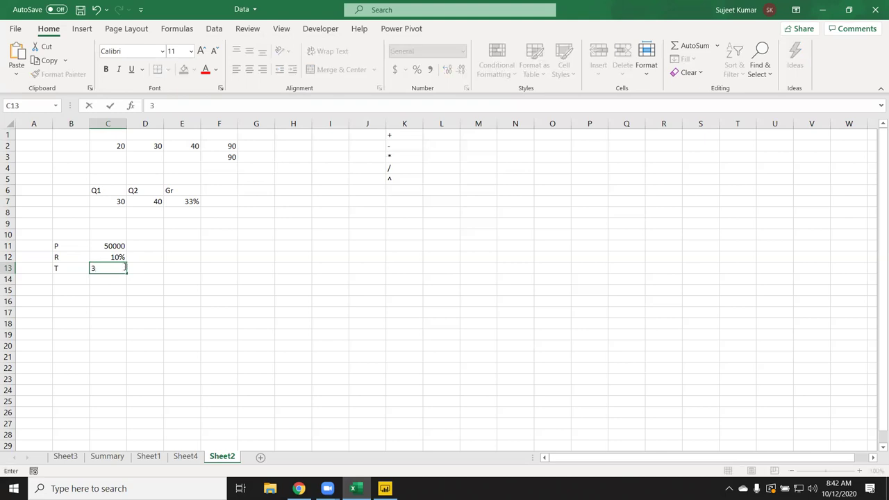
pyautogui.press('Return')
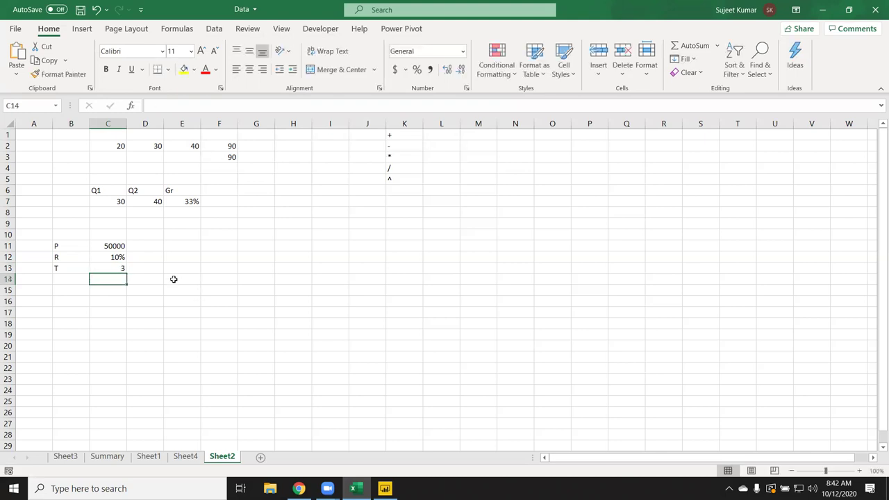
# Add the label Amt in E14.
pyautogui.click(171, 279)
pyautogui.write('Amt')
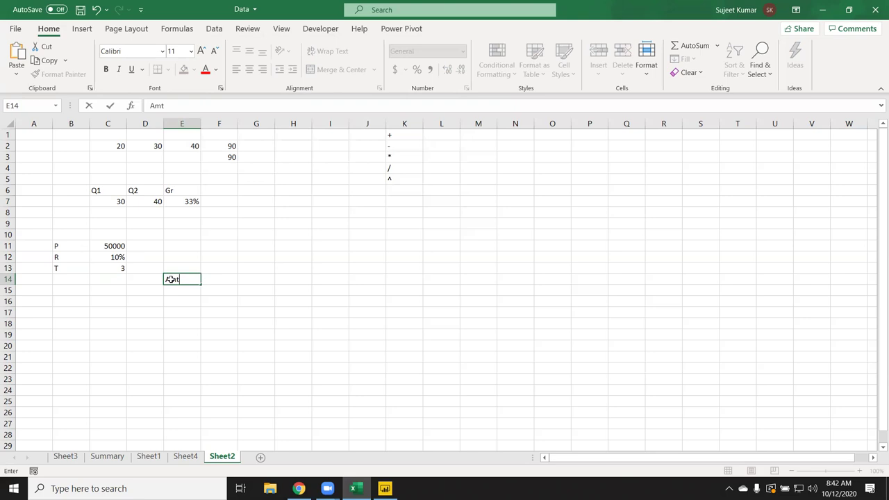
pyautogui.press('Return')
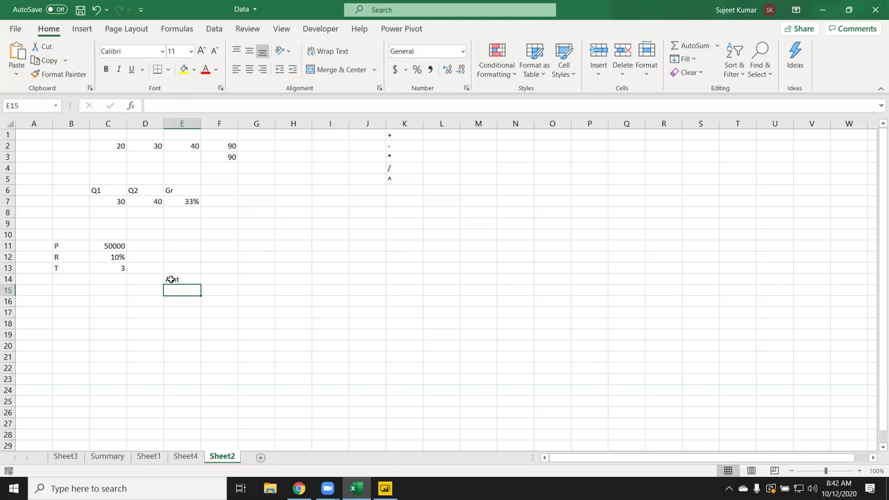
# Handwrite the start of the formula, A = P × (, in ink beside Amt.
pyautogui.press('Right')
pyautogui.press('Up')
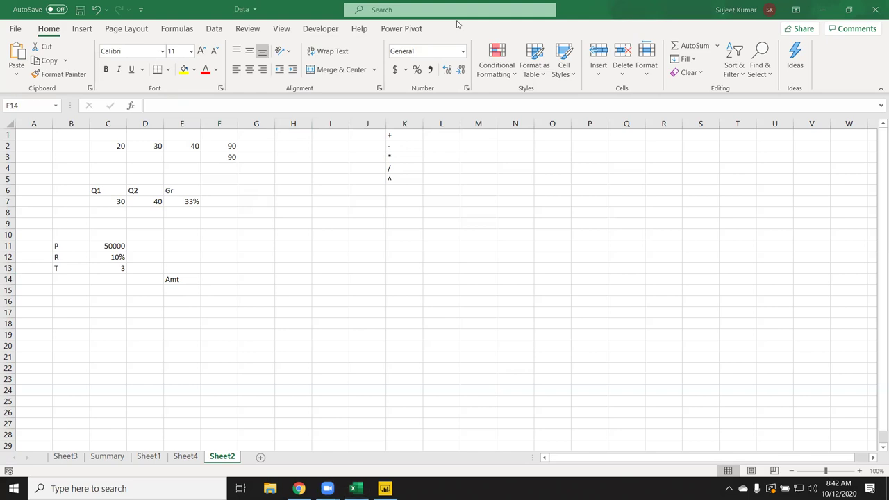
pyautogui.moveTo(303, 247)
pyautogui.mouseDown()
pyautogui.moveTo(343, 290)
pyautogui.moveTo(340, 269)
pyautogui.moveTo(379, 244)
pyautogui.moveTo(393, 257)
pyautogui.mouseUp()
pyautogui.moveTo(413, 203)
pyautogui.mouseDown()
pyautogui.moveTo(430, 264)
pyautogui.moveTo(432, 210)
pyautogui.moveTo(493, 222)
pyautogui.mouseUp()
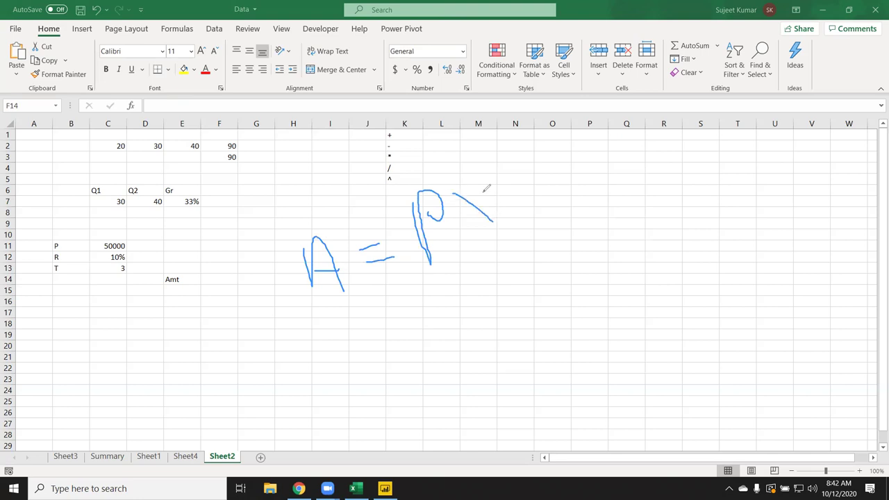
pyautogui.moveTo(482, 191); pyautogui.dragTo(476, 239)
pyautogui.moveTo(489, 169); pyautogui.dragTo(563, 222)
# Ink the rest, (1 + r/n)^(t×n), and write N=12 below it.
pyautogui.moveTo(512, 179); pyautogui.dragTo(515, 209)
pyautogui.moveTo(522, 197)
pyautogui.mouseDown()
pyautogui.moveTo(563, 186)
pyautogui.moveTo(561, 212)
pyautogui.mouseUp()
pyautogui.moveTo(563, 177)
pyautogui.mouseDown()
pyautogui.moveTo(594, 173)
pyautogui.moveTo(590, 213)
pyautogui.moveTo(621, 201)
pyautogui.mouseUp()
pyautogui.moveTo(600, 145); pyautogui.dragTo(646, 189)
pyautogui.moveTo(624, 115)
pyautogui.mouseDown()
pyautogui.moveTo(675, 138)
pyautogui.moveTo(645, 126)
pyautogui.moveTo(648, 103)
pyautogui.moveTo(679, 106)
pyautogui.moveTo(669, 116)
pyautogui.moveTo(687, 108)
pyautogui.moveTo(694, 80)
pyautogui.moveTo(696, 113)
pyautogui.mouseUp()
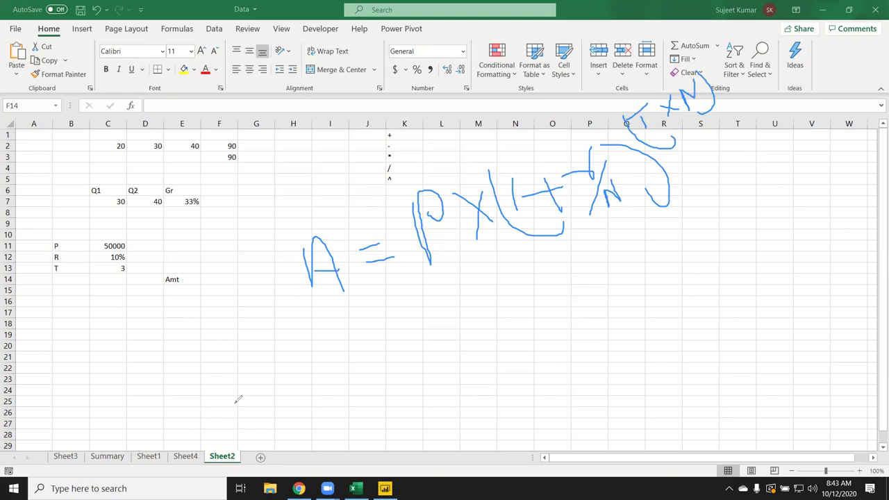
pyautogui.moveTo(476, 319)
pyautogui.mouseDown()
pyautogui.moveTo(475, 290)
pyautogui.moveTo(500, 316)
pyautogui.mouseUp()
pyautogui.moveTo(501, 281)
pyautogui.mouseDown()
pyautogui.moveTo(500, 314)
pyautogui.moveTo(526, 280)
pyautogui.moveTo(527, 295)
pyautogui.moveTo(545, 303)
pyautogui.moveTo(611, 284)
pyautogui.mouseUp()
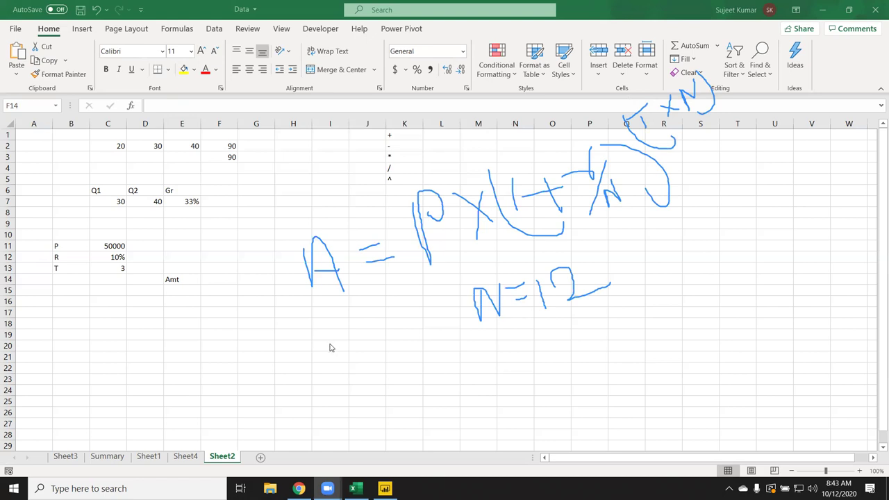
# Build F14's formula =C11*(1+(C12/12)^(C13*12)) referencing C11, C12 and C13.
pyautogui.click(219, 280)
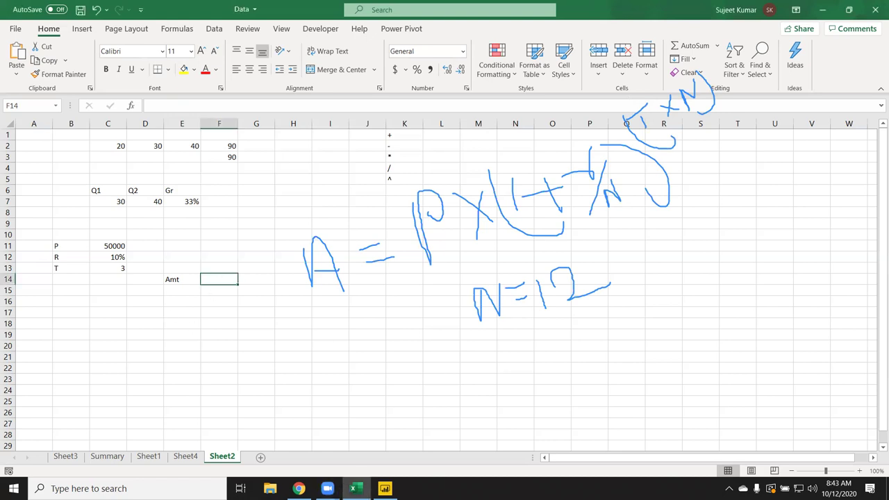
pyautogui.write('=')
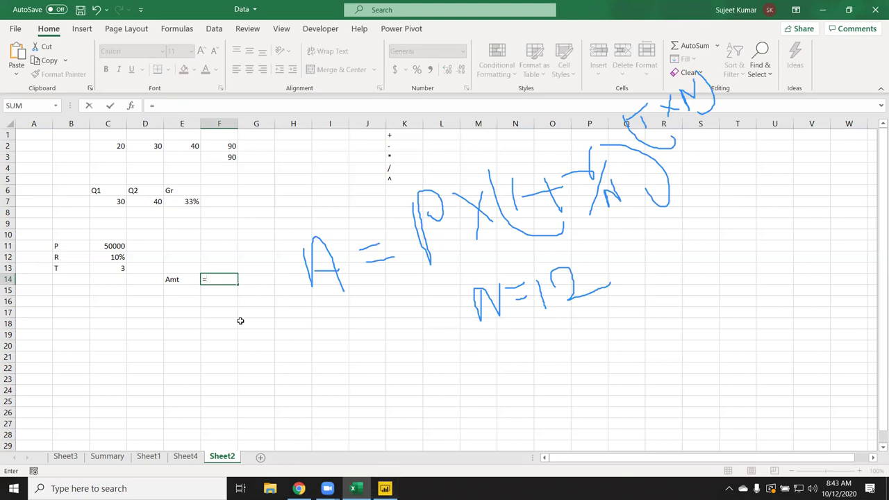
pyautogui.click(114, 246)
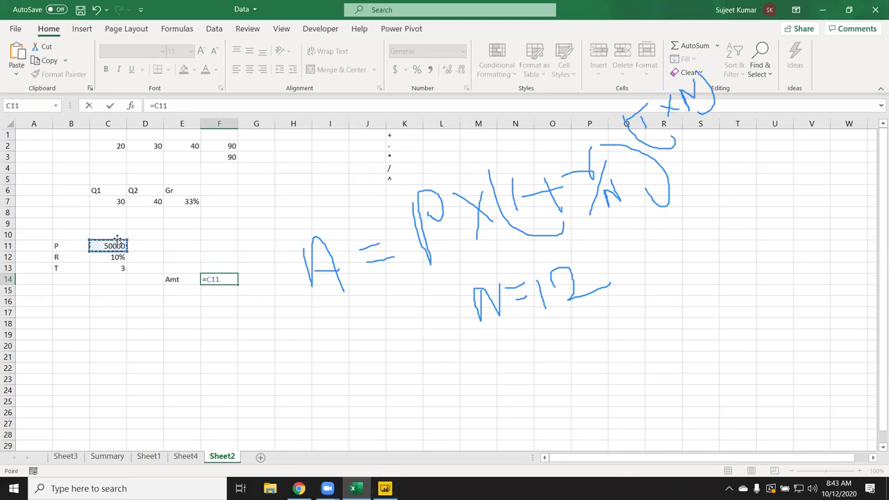
pyautogui.write('*(1+')
pyautogui.write('(')
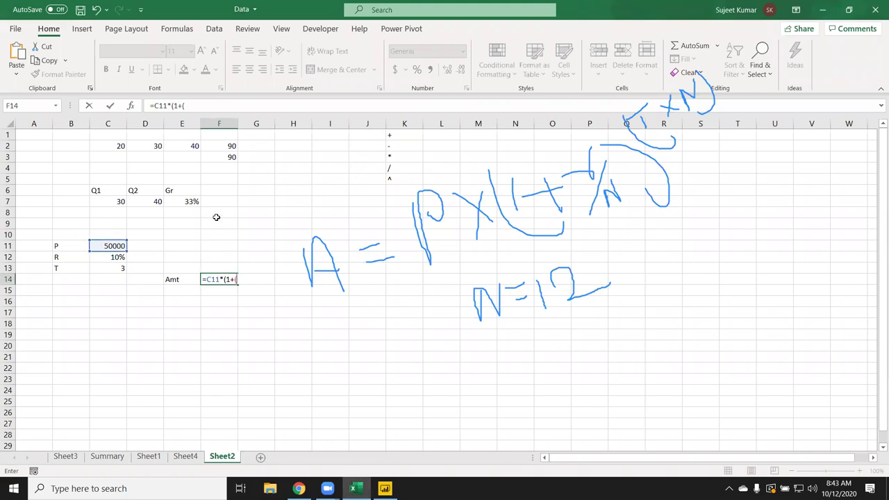
pyautogui.click(101, 255)
pyautogui.write('/12)')
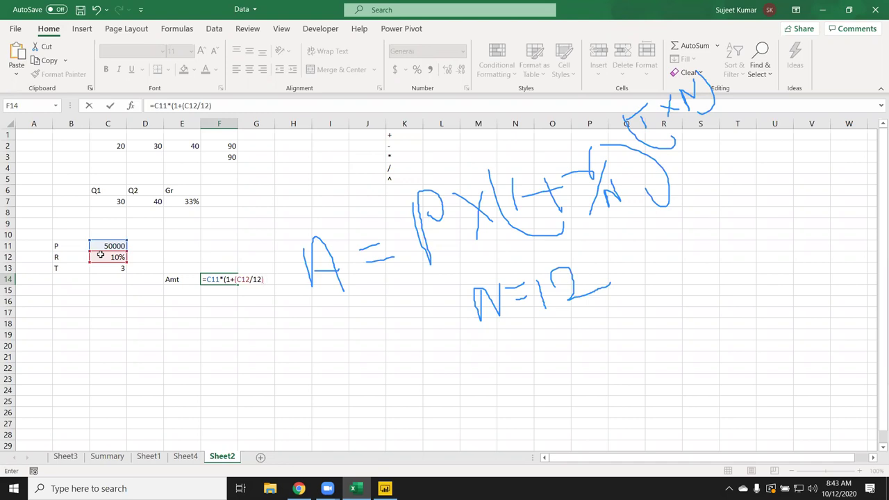
pyautogui.write('^')
pyautogui.write('(')
pyautogui.click(111, 269)
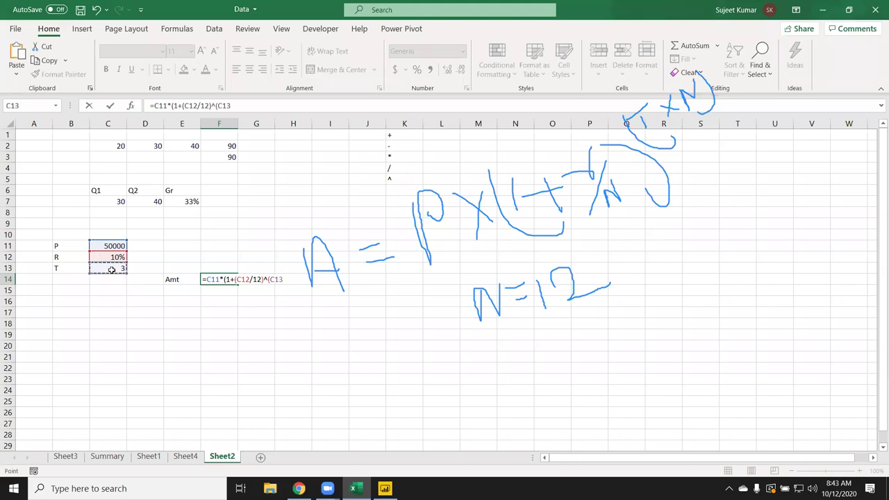
pyautogui.write('*12')
pyautogui.write(')')
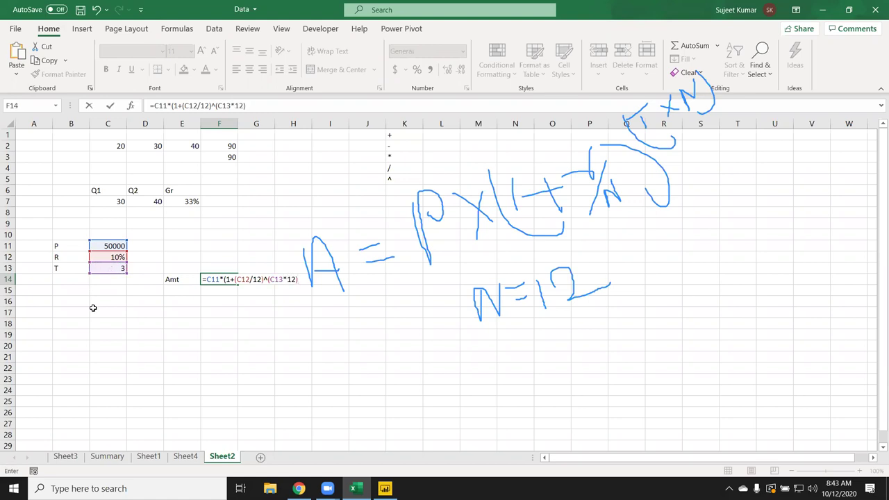
# Add outer parentheses to make =C11*((1+(C12/12)^(C13*12))), commit, and recheck F14.
pyautogui.click(223, 279)
pyautogui.write('(')
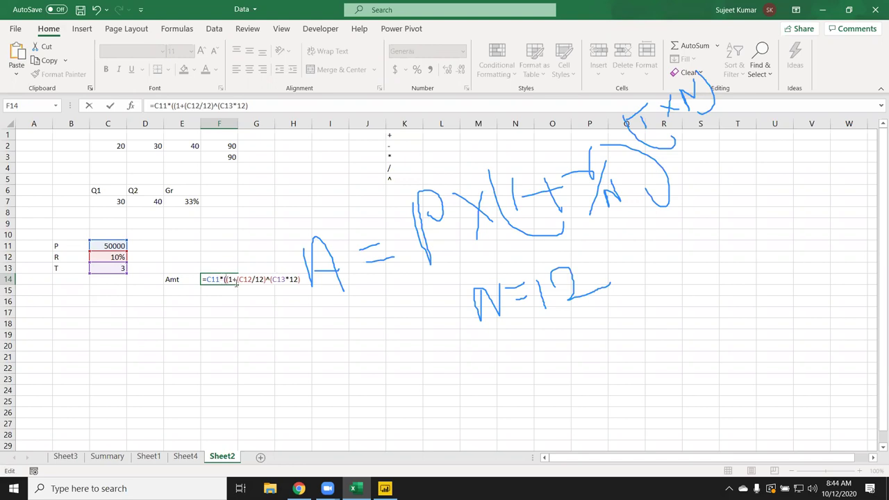
pyautogui.click(302, 280)
pyautogui.write(')')
pyautogui.press('Return')
pyautogui.press('Return')
pyautogui.press('Up')
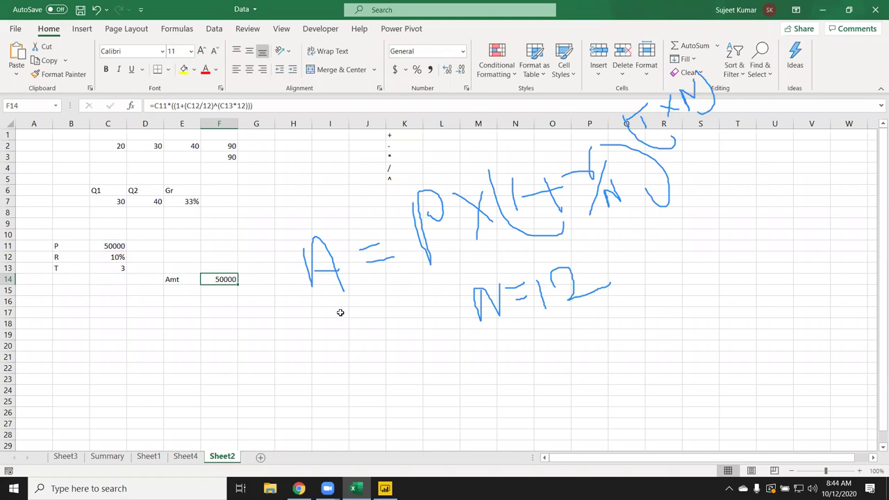
pyautogui.click(231, 105)
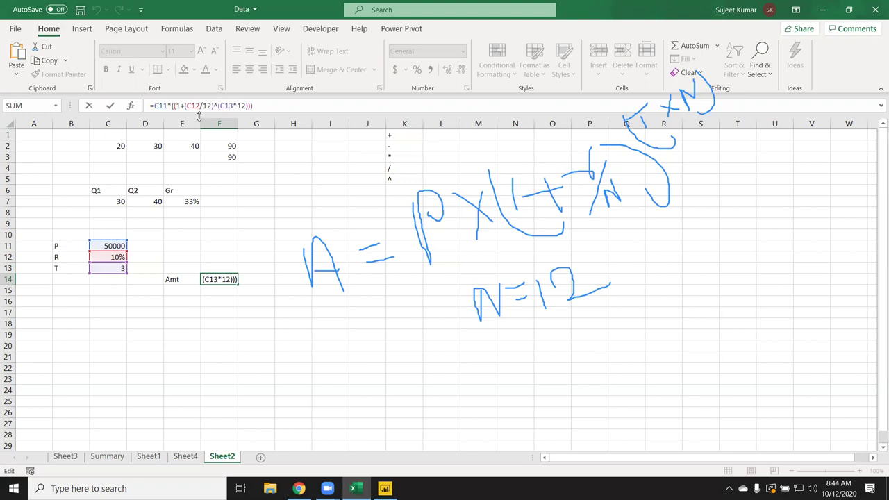
pyautogui.press('Return')
pyautogui.press('Up')
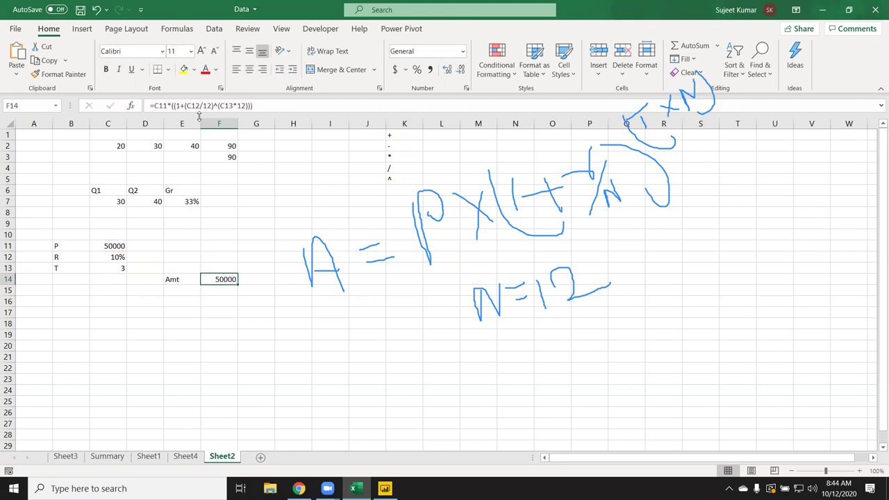
# Use Evaluate Formula on F14 to reduce it to 50000*(1), then close it.
pyautogui.click(177, 29)
pyautogui.click(542, 74)
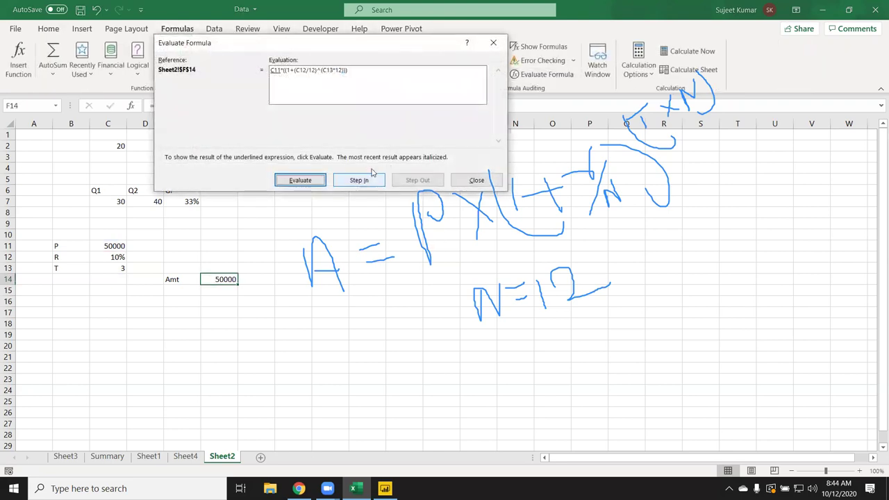
pyautogui.click(308, 183)
pyautogui.click(309, 186)
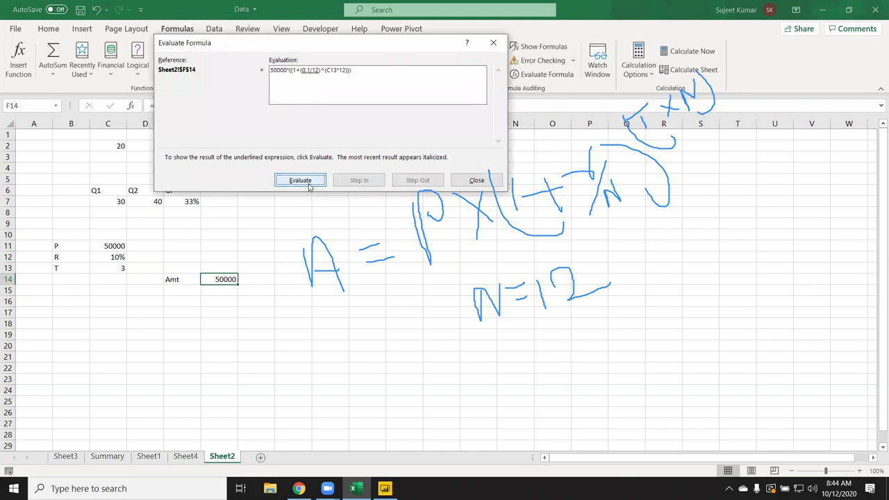
pyautogui.click(309, 186)
pyautogui.click(310, 187)
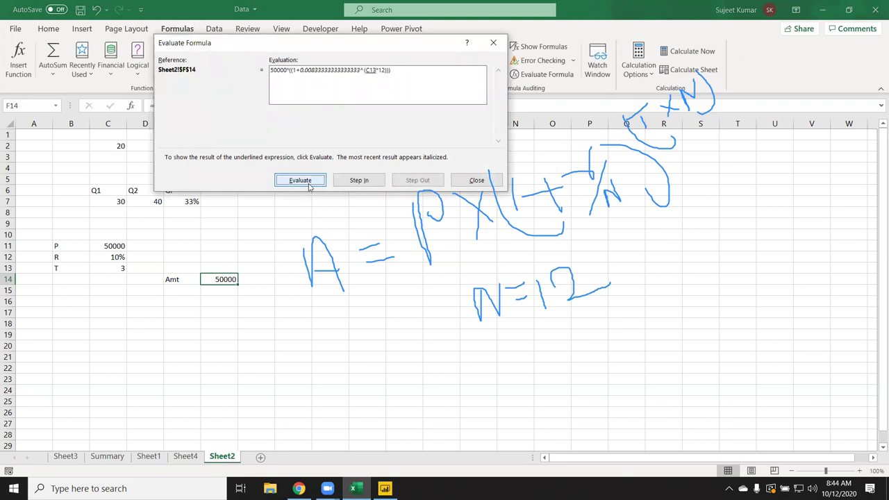
pyautogui.click(309, 186)
pyautogui.click(310, 187)
pyautogui.click(309, 186)
pyautogui.click(309, 186)
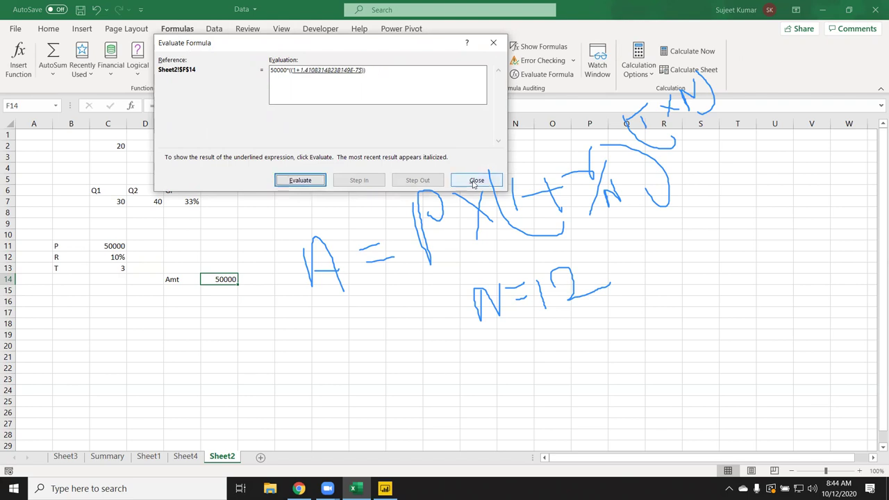
pyautogui.click(304, 182)
pyautogui.click(477, 180)
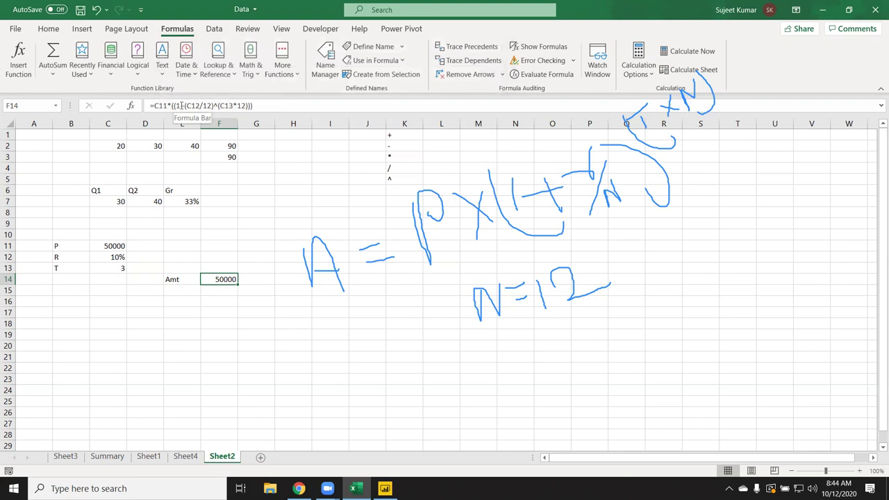
# Change F14 to =C11*(((1+(C12/12))^(C13*12))) so it returns 67409.09.
pyautogui.click(178, 106)
pyautogui.write('(')
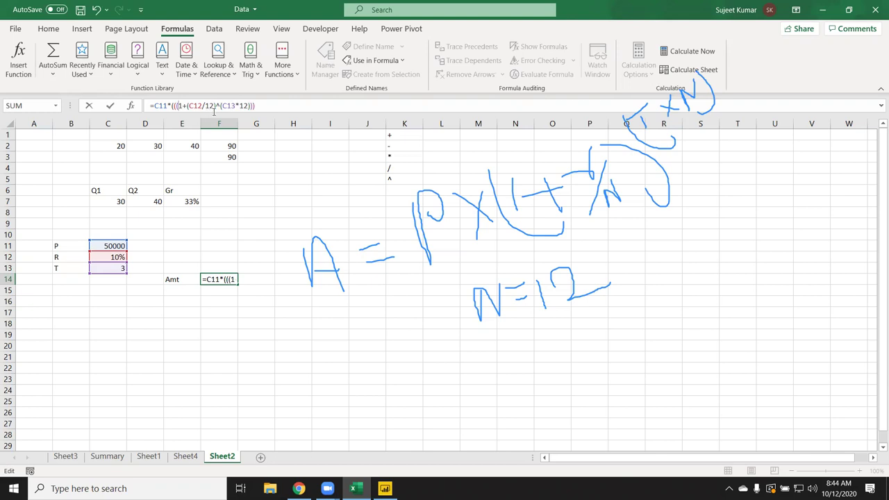
pyautogui.click(215, 106)
pyautogui.press('Return')
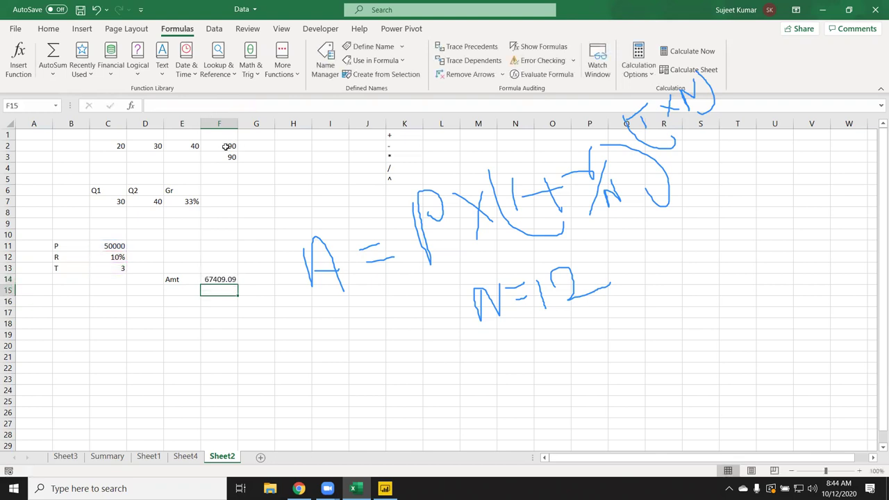
pyautogui.press('Up')
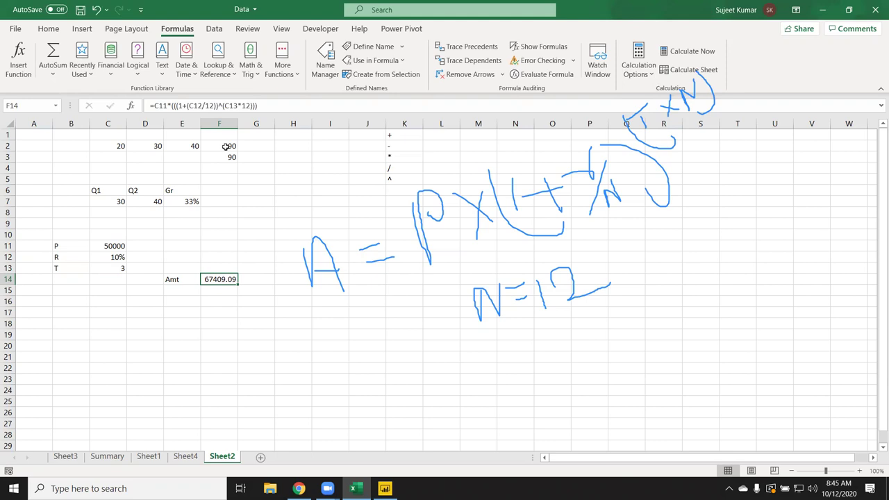
pyautogui.press('Down')
pyautogui.press('Left')
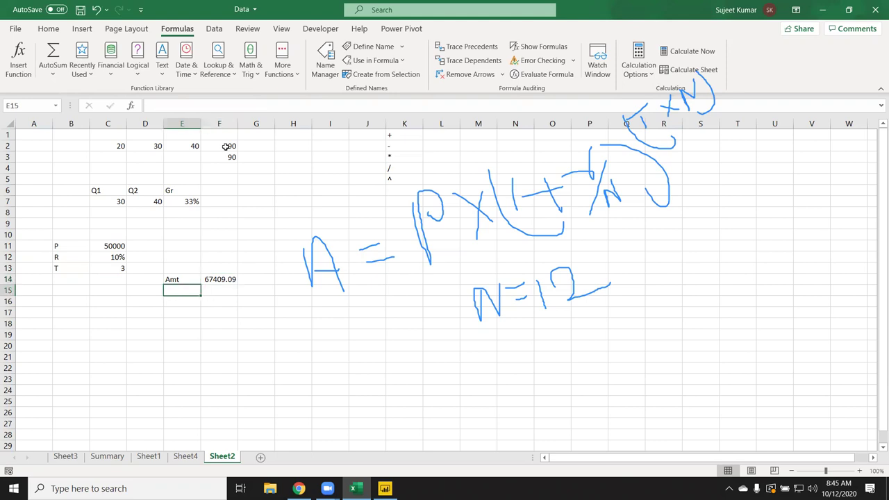
# Enter the monthly rate =C12/12 in D16.
pyautogui.press('Down')
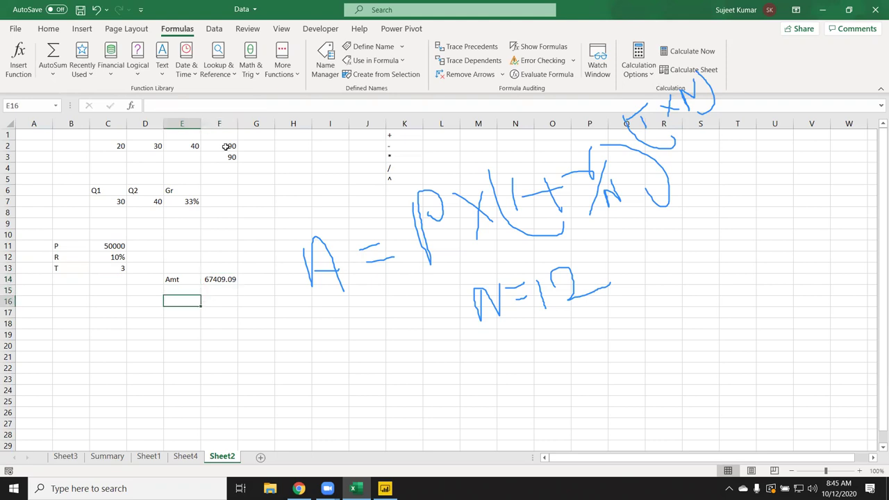
pyautogui.press('Left')
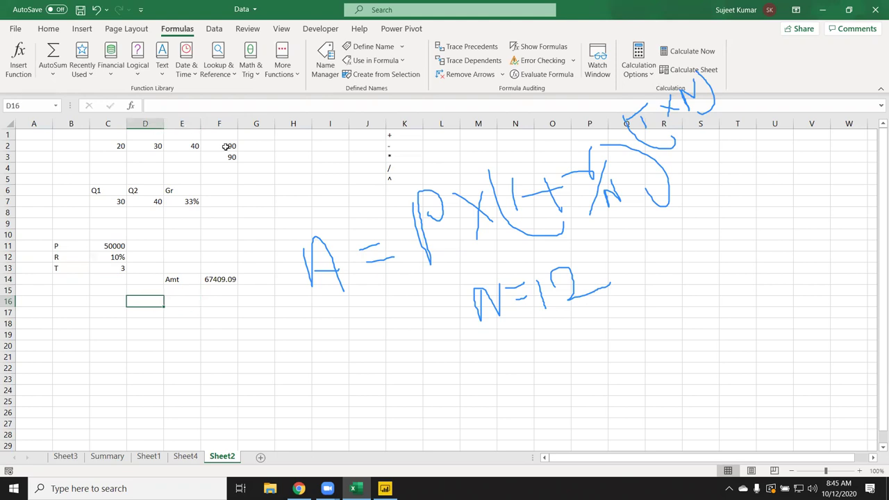
pyautogui.write('=')
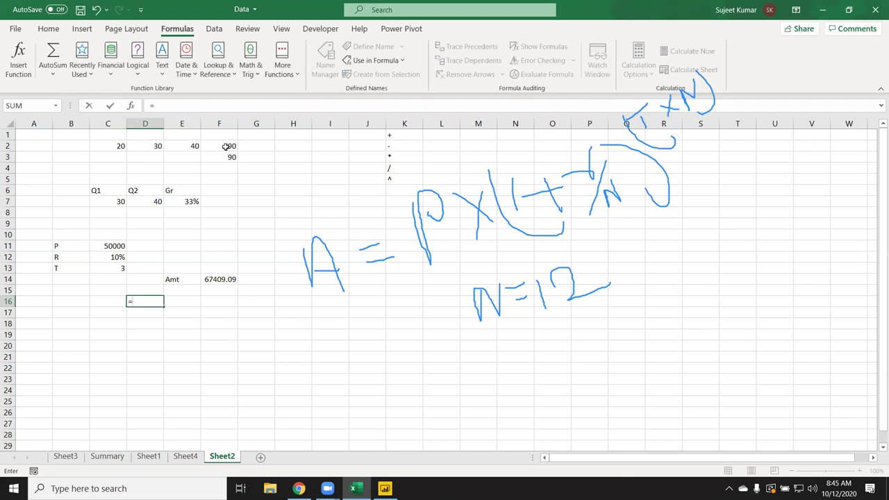
pyautogui.click(108, 257)
pyautogui.write('*')
pyautogui.press('BackSpace')
pyautogui.write('/12')
pyautogui.press('Return')
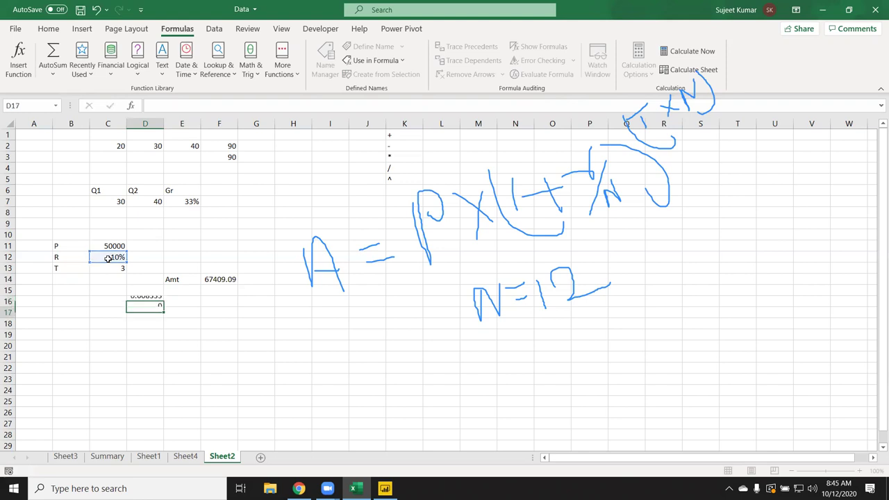
# Enter the growth factor =1+D16 in E16.
pyautogui.press('Up')
pyautogui.press('Right')
pyautogui.write('=')
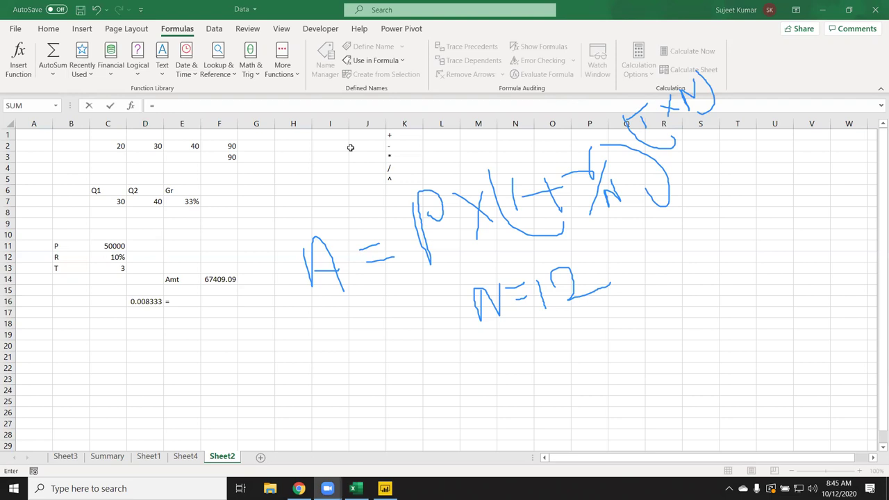
pyautogui.click(177, 303)
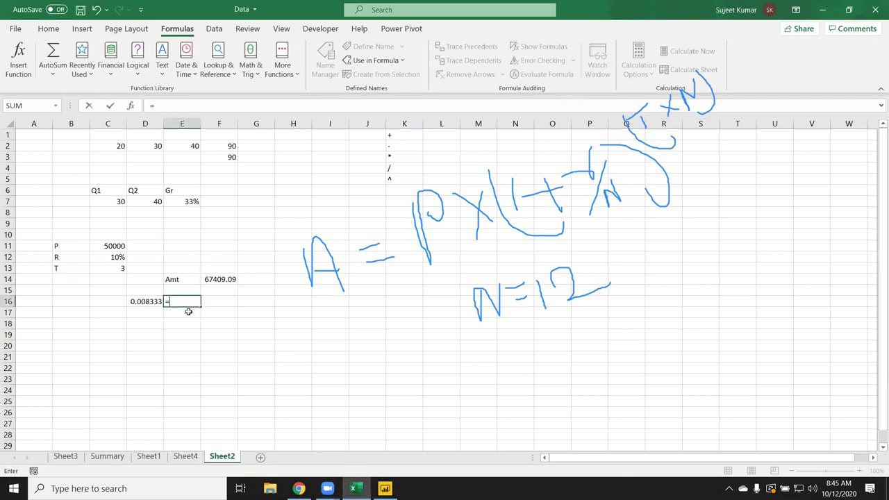
pyautogui.write('1+')
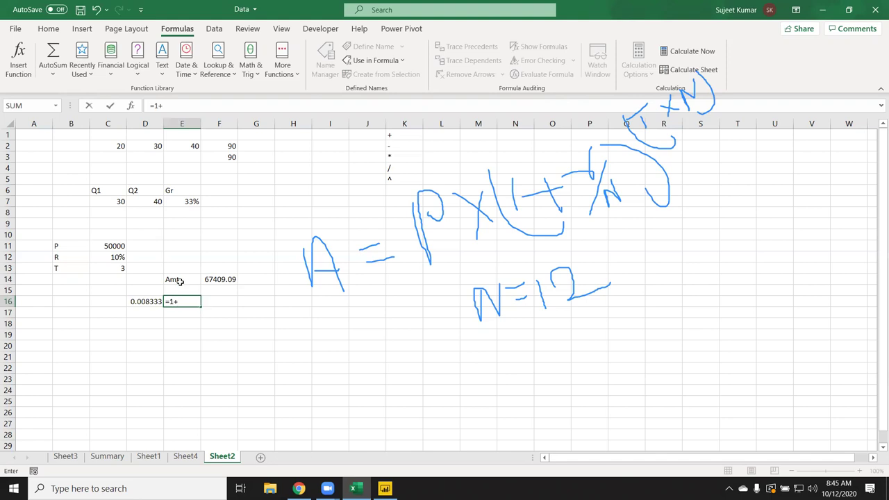
pyautogui.click(147, 301)
pyautogui.press('Tab')
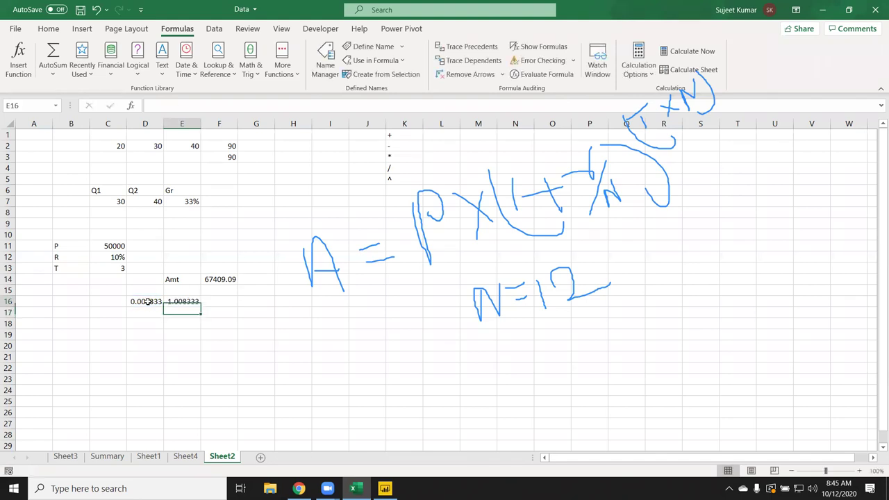
# Enter the number of months =C13*12 in F16.
pyautogui.write('=')
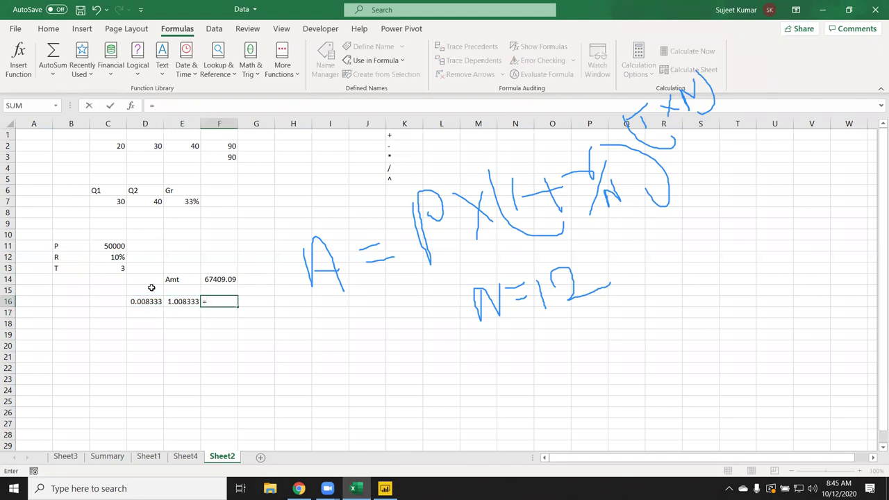
pyautogui.click(109, 267)
pyautogui.write('*12')
pyautogui.press('Return')
# Enter the power =E16^F16 in G16.
pyautogui.press('Up')
pyautogui.press('Right')
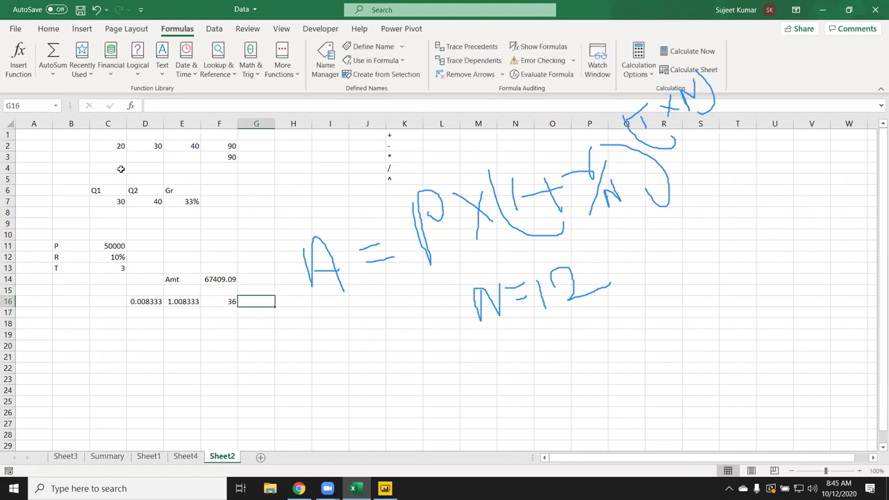
pyautogui.write('=')
pyautogui.press('Left')
pyautogui.press('Left')
pyautogui.write('^')
pyautogui.press('Left')
pyautogui.hotkey('ctrl', 'Return')
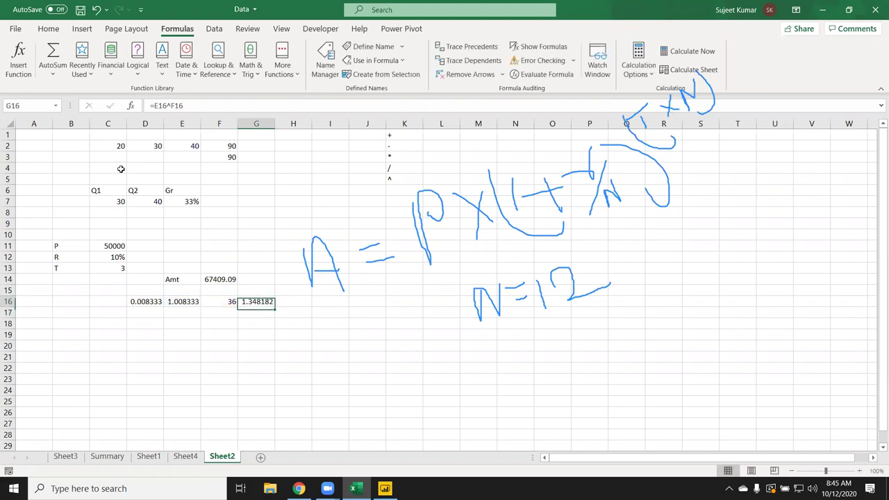
# Enter the final amount =C11*G16 in H16.
pyautogui.press('Right')
pyautogui.write('=')
pyautogui.press('Left')
pyautogui.press('Left')
pyautogui.press('Left')
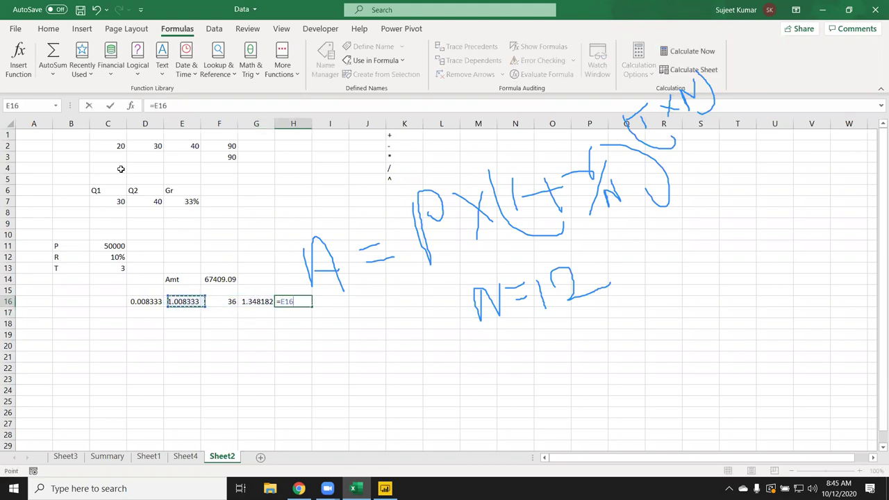
pyautogui.press('Up')
pyautogui.press('Up')
pyautogui.press('Up')
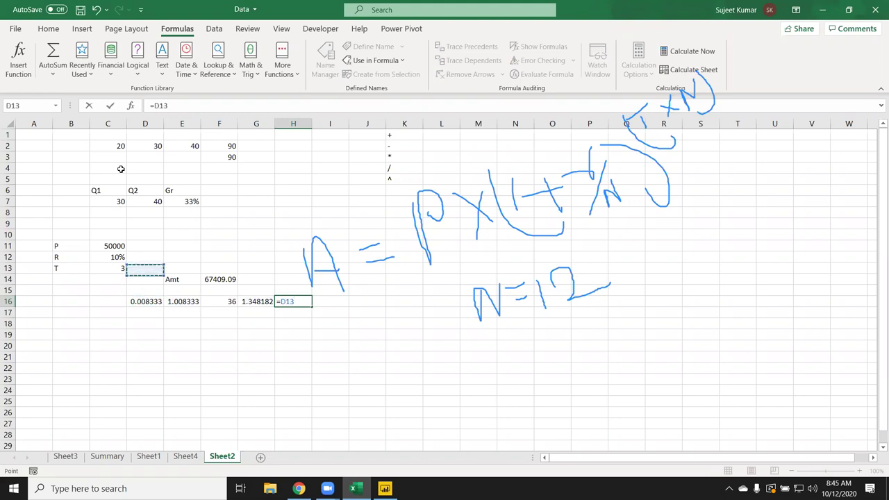
pyautogui.press('Up')
pyautogui.press('Up')
pyautogui.press('Left')
pyautogui.write('*')
pyautogui.press('Left')
pyautogui.press('Return')
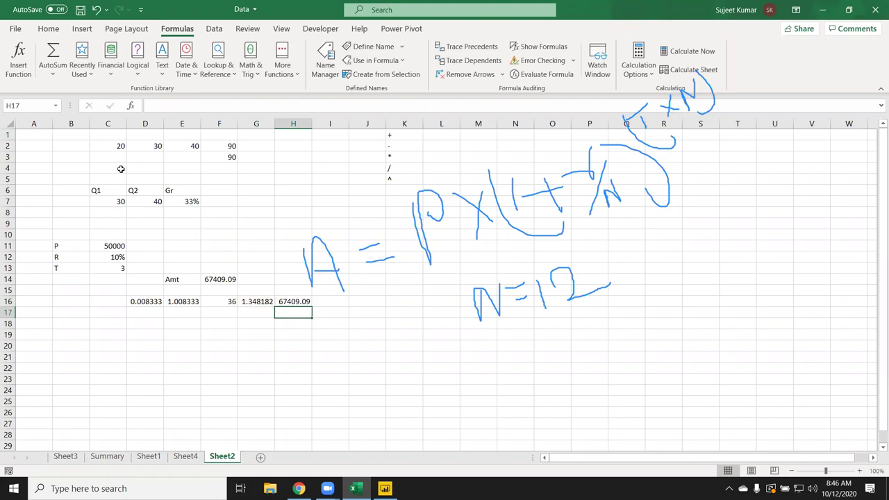
# Review the D16, E16 and F16 formulas without changing them.
pyautogui.doubleClick(141, 301)
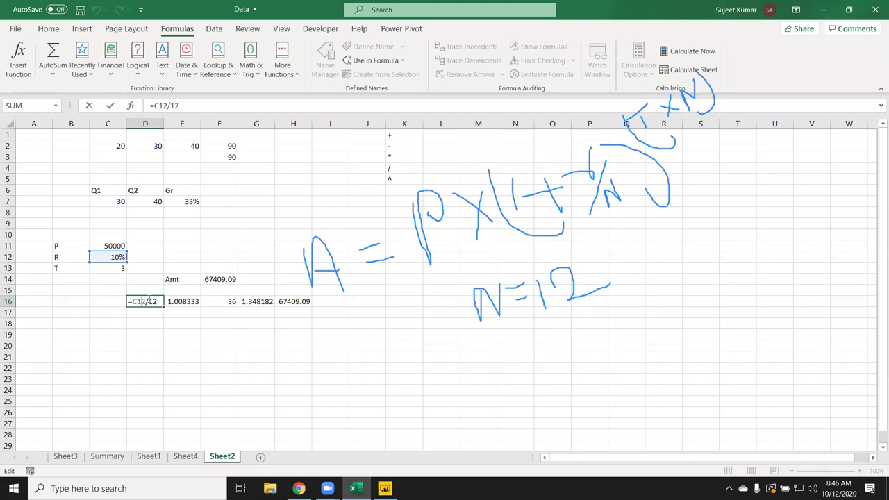
pyautogui.press('Return')
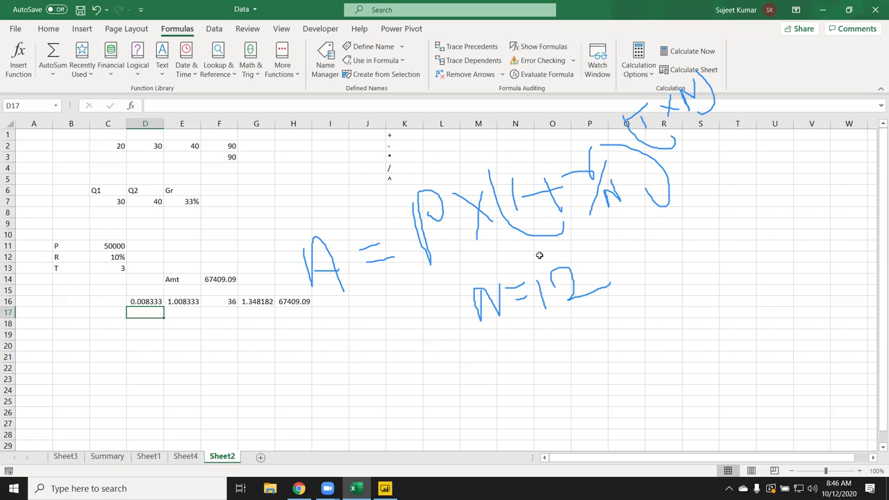
pyautogui.click(184, 300)
pyautogui.doubleClick(184, 299)
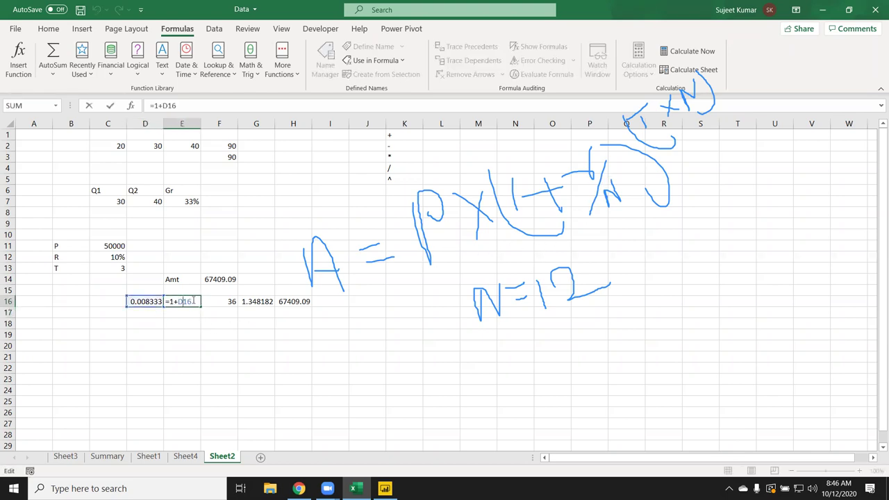
pyautogui.press('Return')
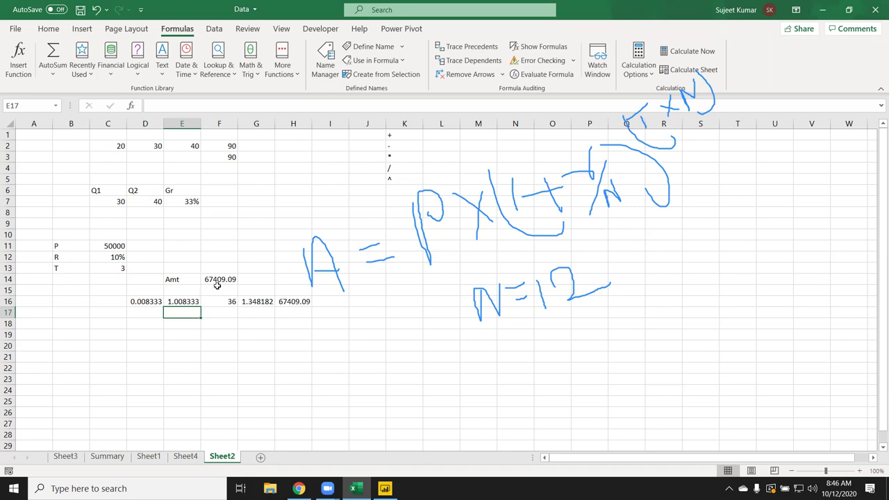
pyautogui.click(217, 302)
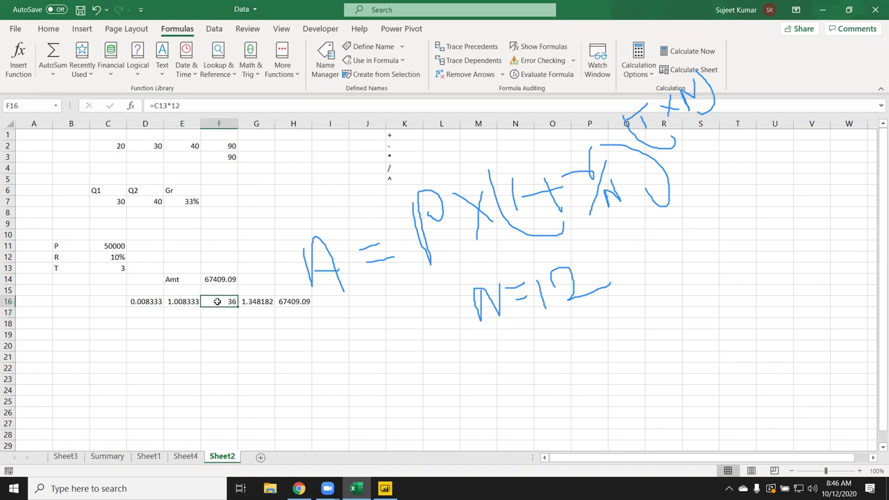
pyautogui.doubleClick(218, 301)
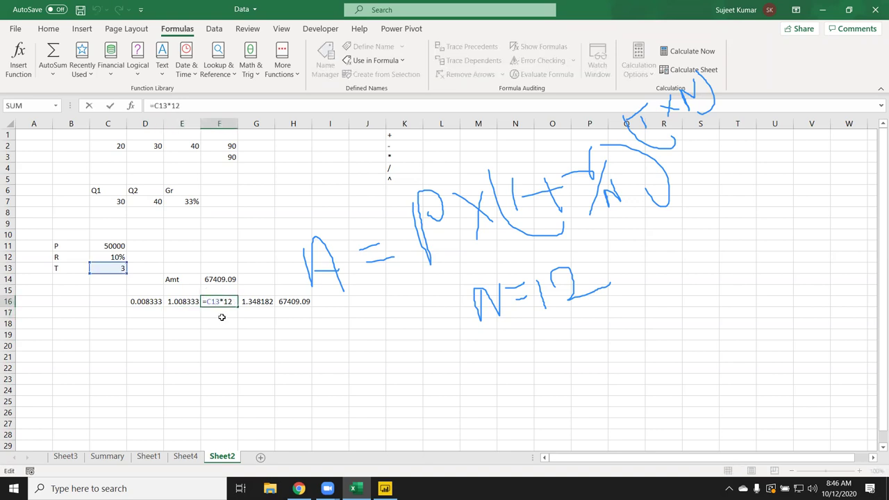
pyautogui.press('Return')
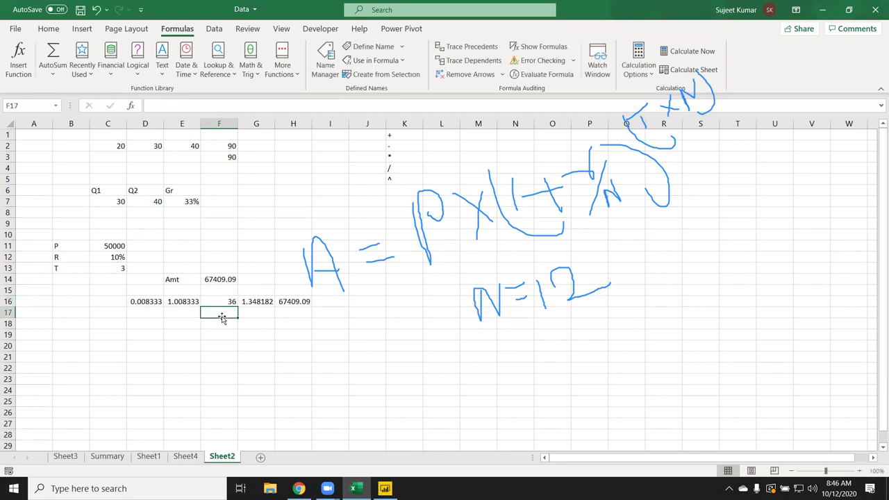
# Check G16's power formula and confirm H16's =C11*G16 giving 67409.09.
pyautogui.click(231, 301)
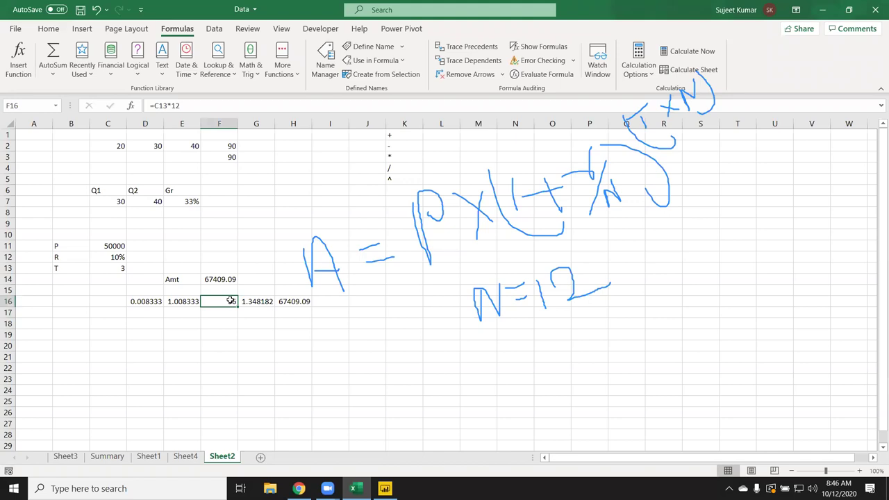
pyautogui.doubleClick(264, 301)
pyautogui.press('Return')
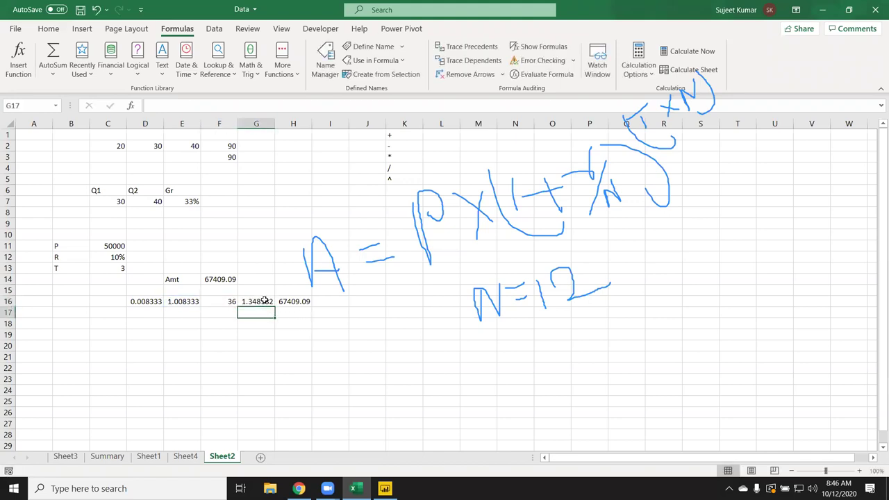
pyautogui.click(281, 301)
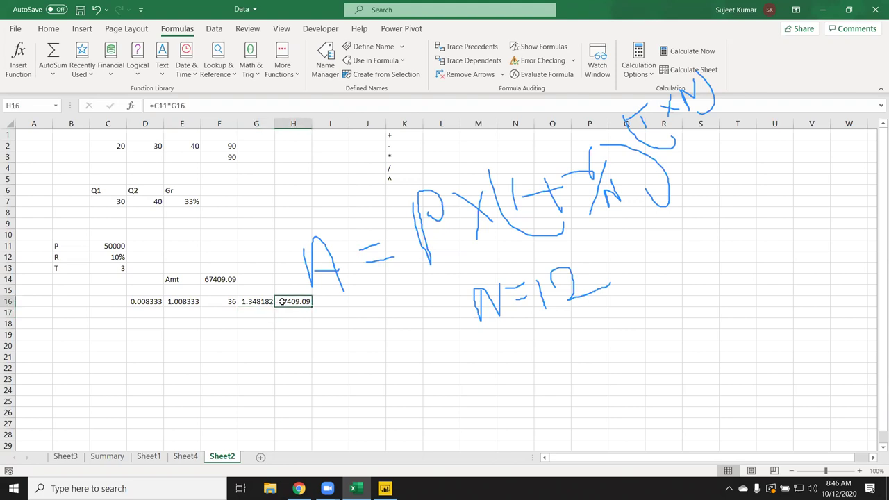
pyautogui.doubleClick(281, 301)
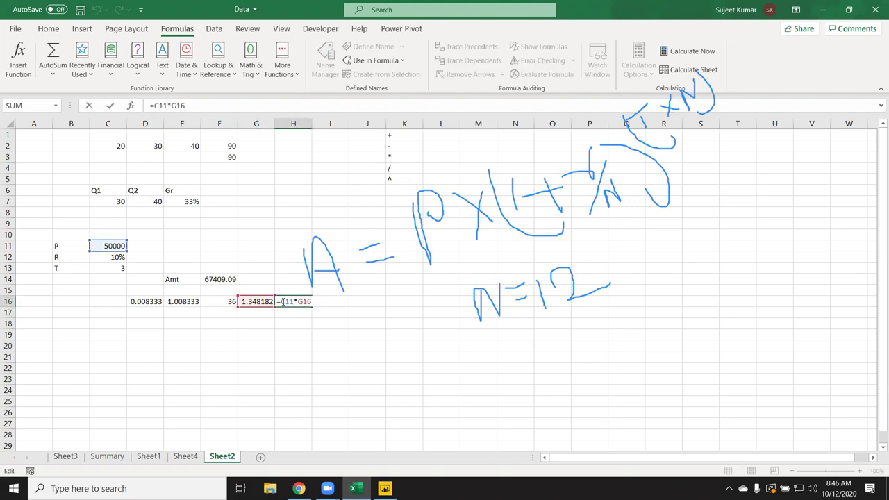
pyautogui.press('Return')
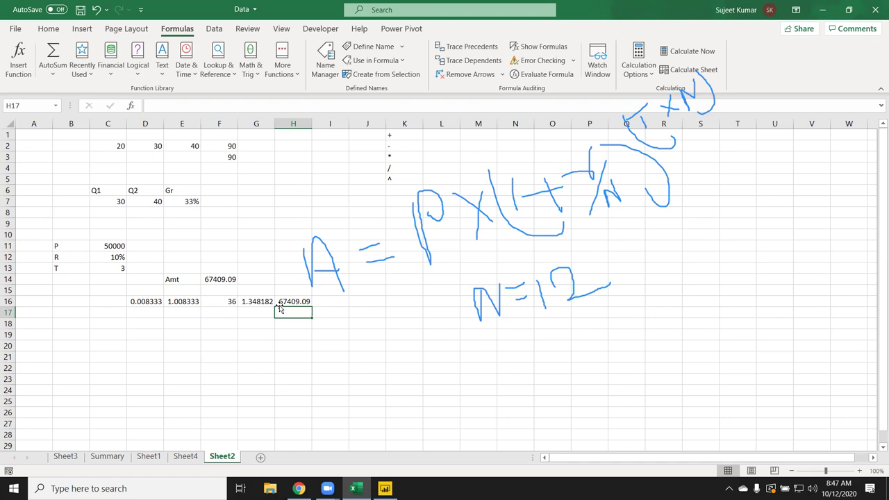
pyautogui.click(293, 303)
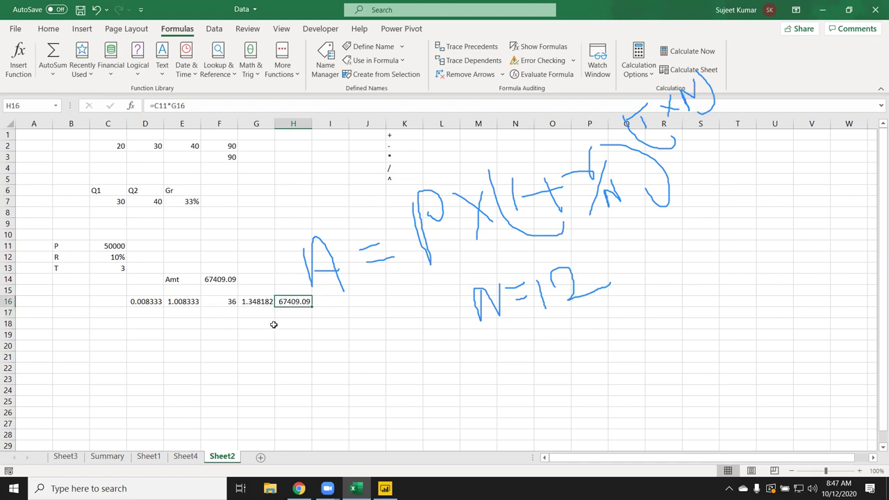
pyautogui.click(137, 300)
pyautogui.click(221, 312)
pyautogui.click(327, 313)
pyautogui.click(291, 301)
pyautogui.click(258, 302)
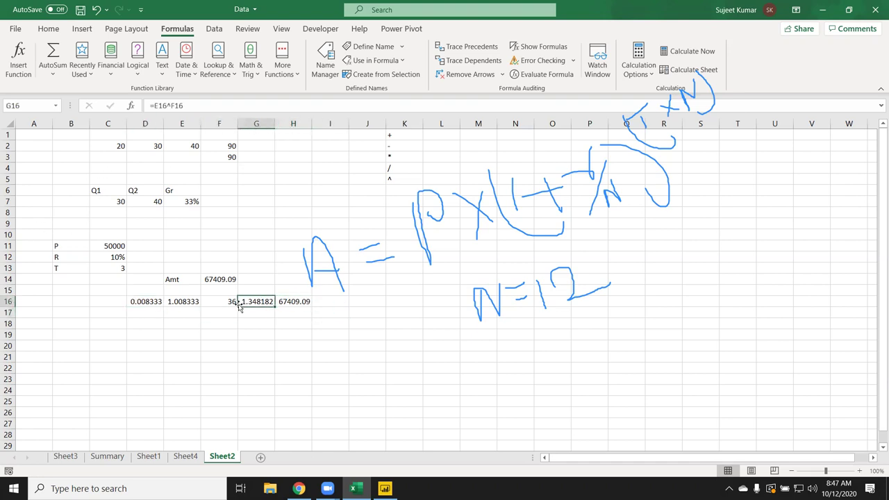
pyautogui.click(221, 302)
pyautogui.click(188, 301)
pyautogui.click(136, 301)
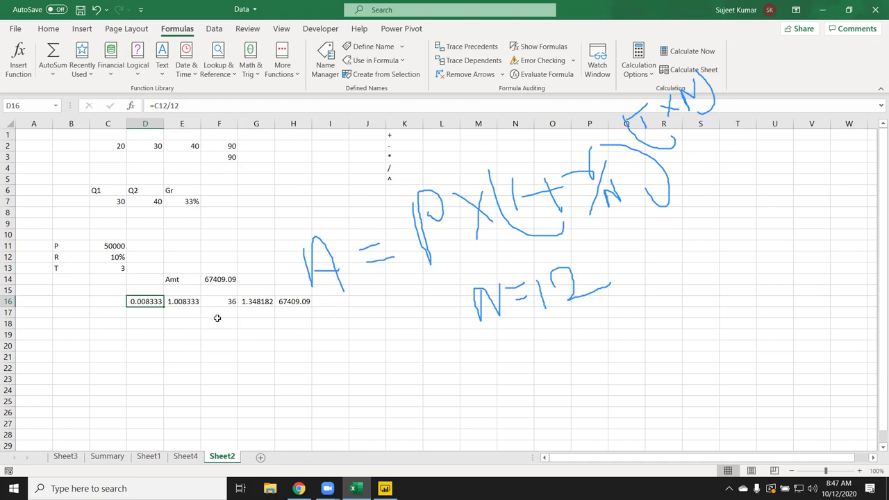
pyautogui.click(225, 278)
pyautogui.doubleClick(224, 278)
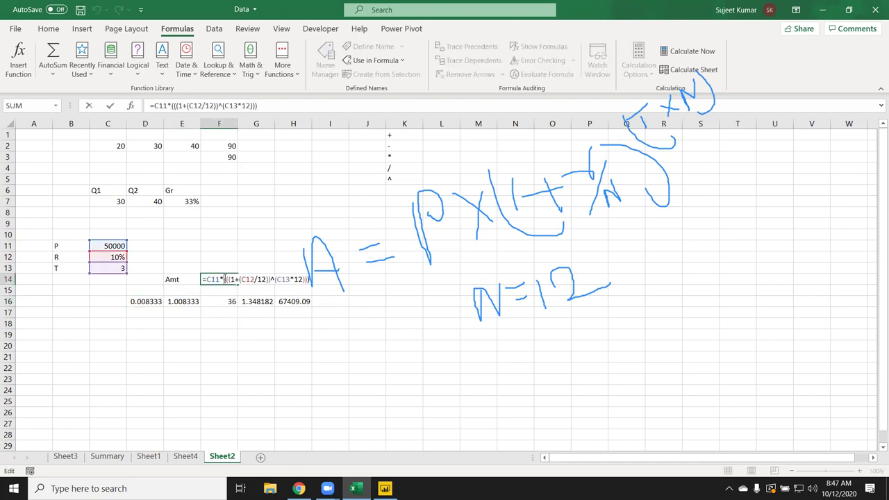
pyautogui.press('Escape')
pyautogui.click(144, 302)
pyautogui.click(243, 301)
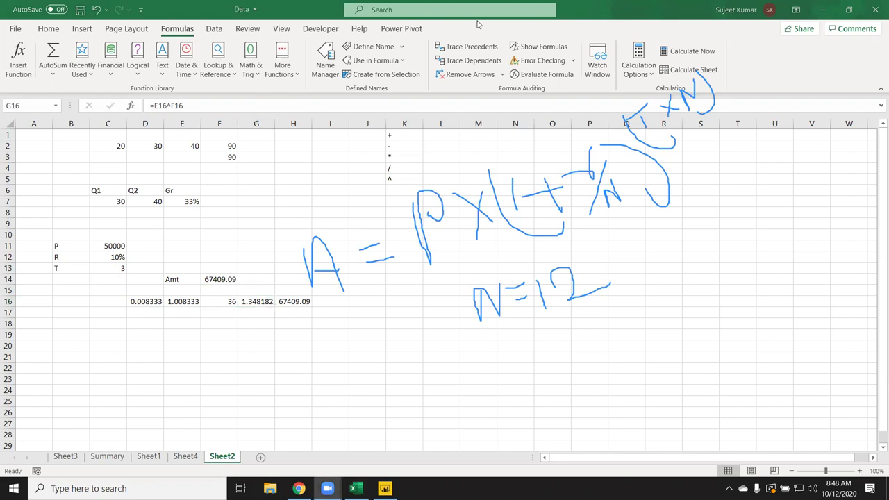
pyautogui.click(288, 301)
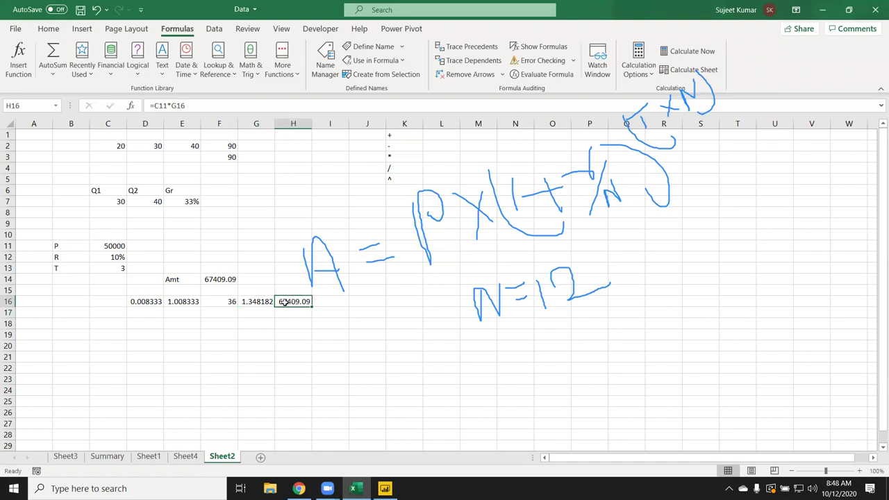
# Rewrite E16 as =1+(C12/12) using the C12/12 rate expression from D16.
pyautogui.click(144, 303)
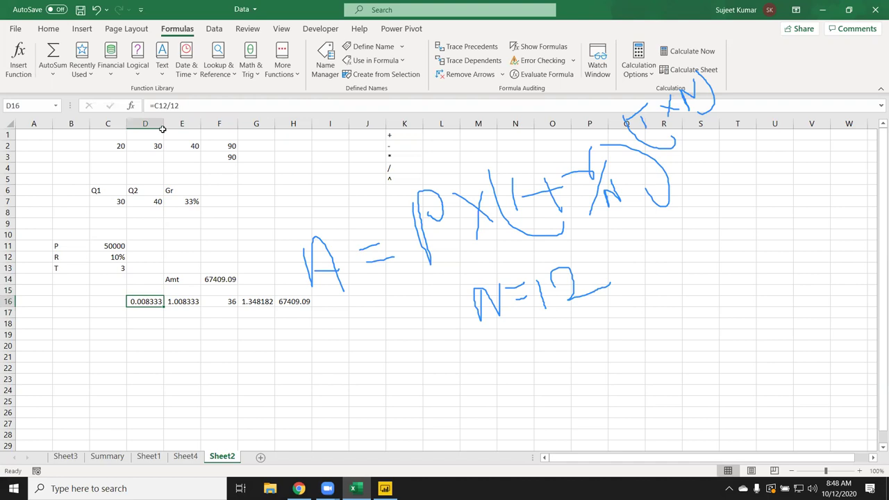
pyautogui.moveTo(153, 106); pyautogui.dragTo(182, 106)
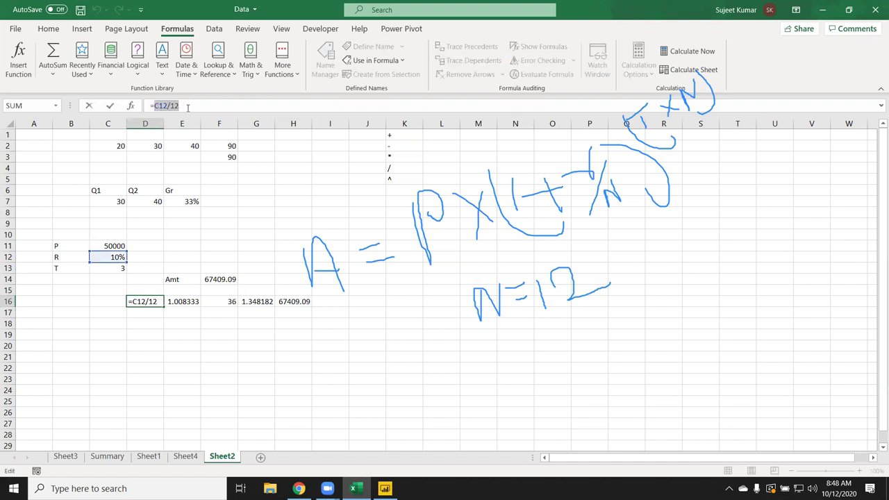
pyautogui.press('Escape')
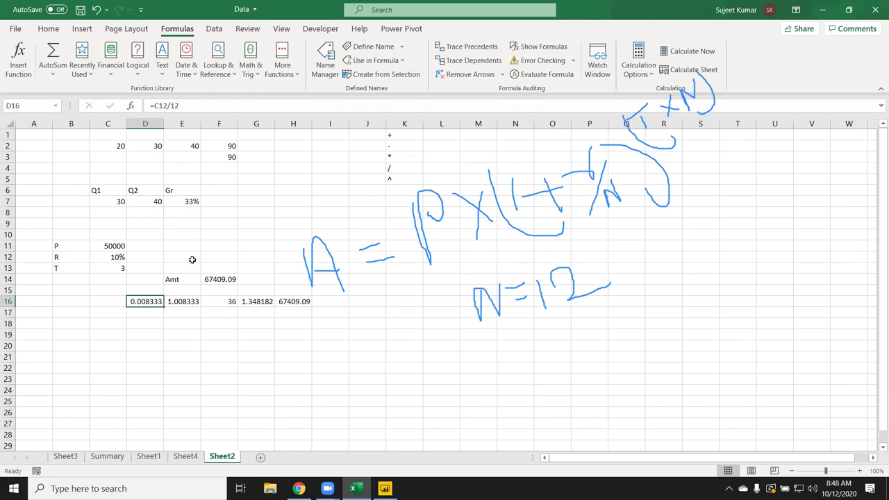
pyautogui.doubleClick(190, 299)
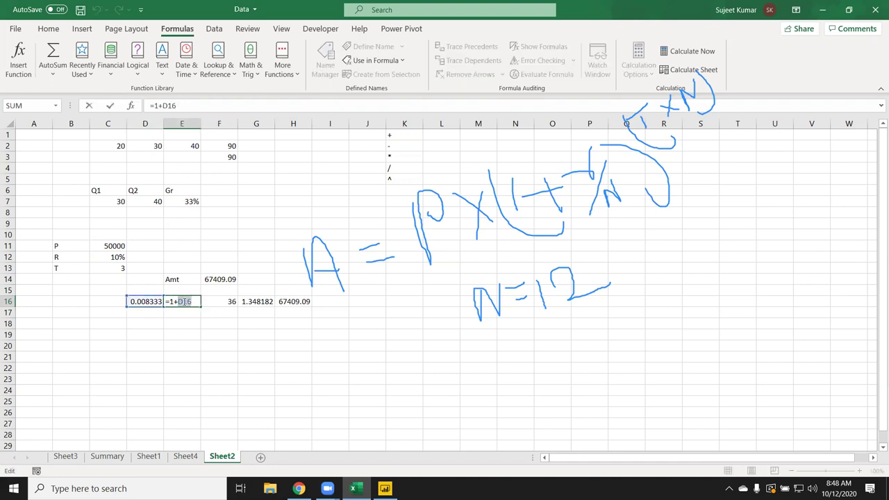
pyautogui.write('()')
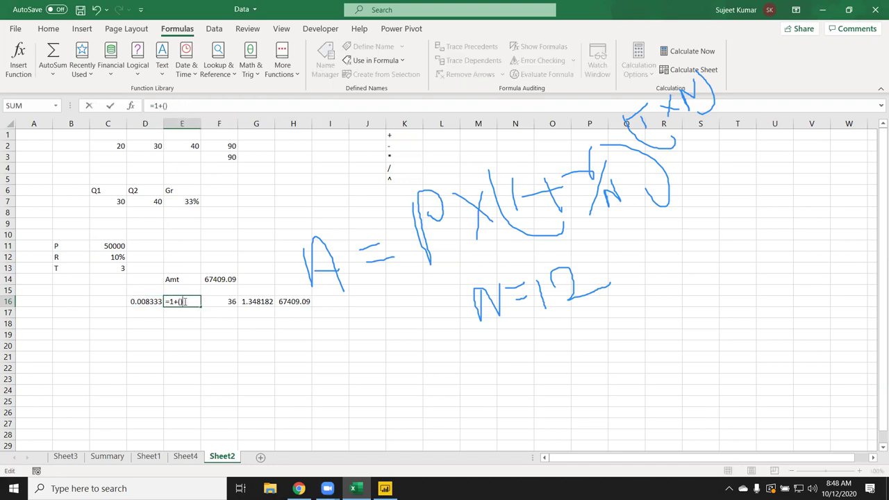
pyautogui.click(108, 257)
pyautogui.write('/12')
pyautogui.press('Return')
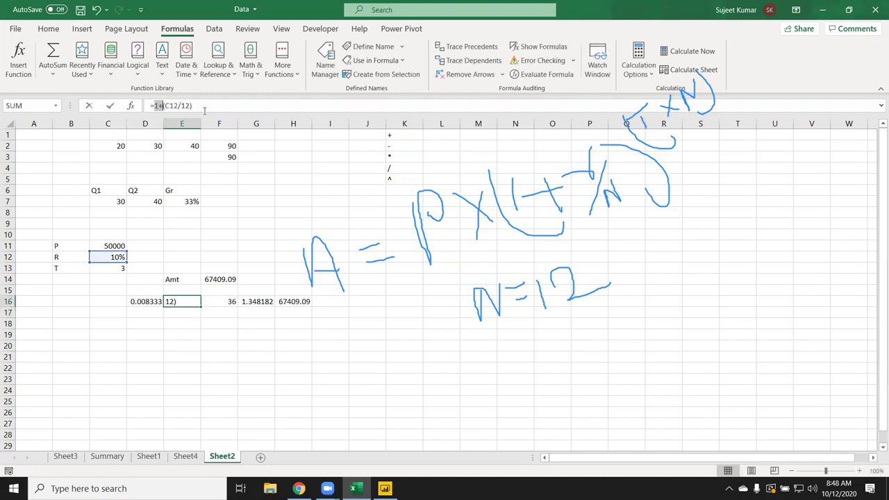
# Copy E16's 1+(C12/12) expression and re-enter F16 as =C13*12.
pyautogui.moveTo(154, 105); pyautogui.dragTo(193, 106)
pyautogui.press('Escape')
pyautogui.click(222, 302)
pyautogui.write('=C13*12')
pyautogui.doubleClick(214, 301)
pyautogui.press('Return')
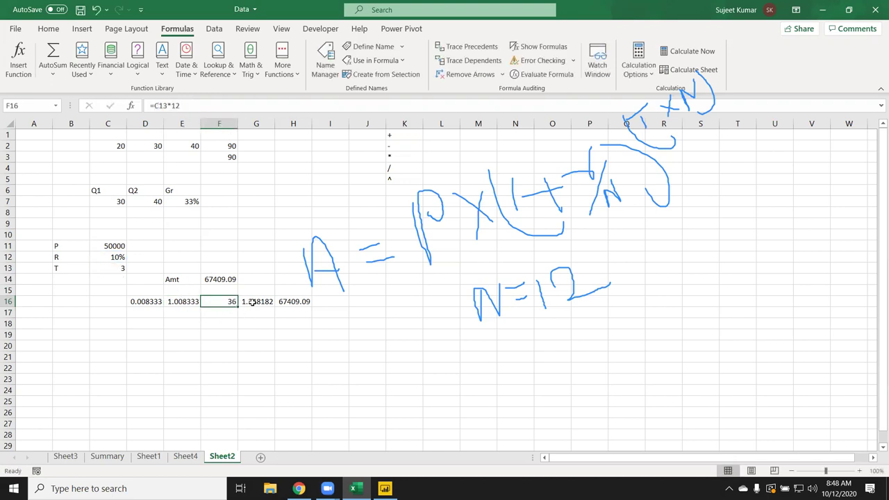
# Replace the E16 reference in G16's formula with (1+(C12/12)).
pyautogui.doubleClick(248, 303)
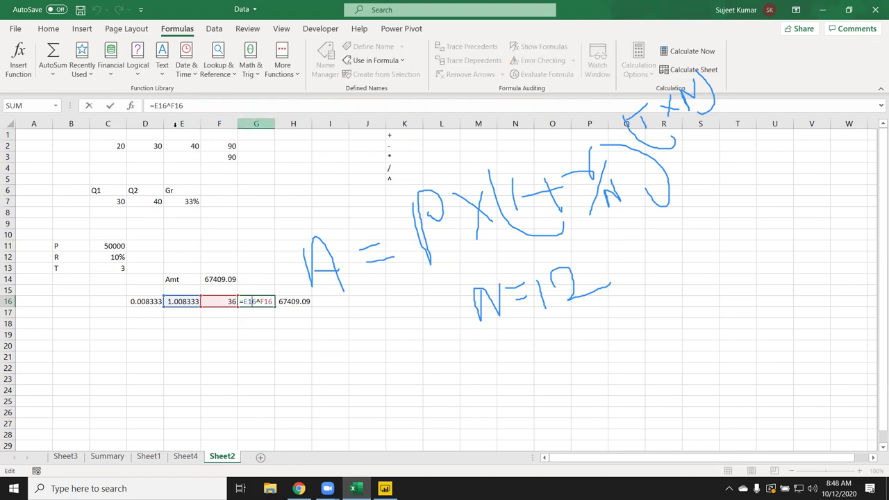
pyautogui.doubleClick(248, 301)
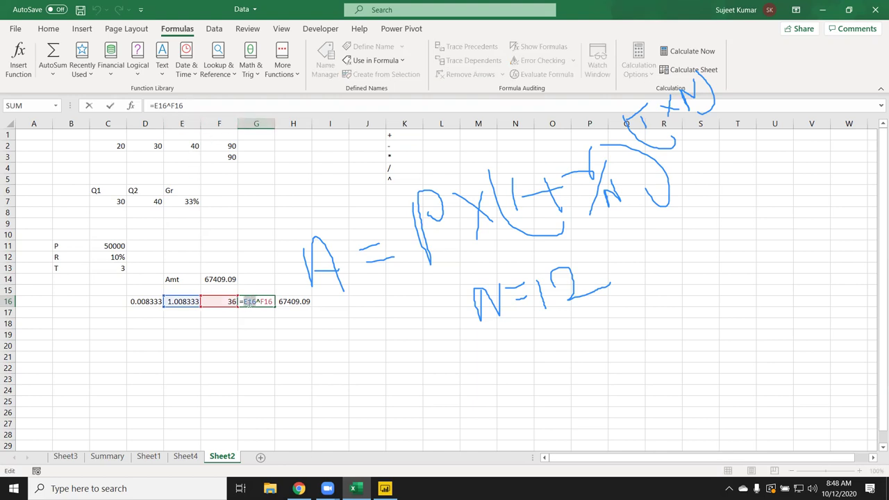
pyautogui.write('(1+(C12/12))')
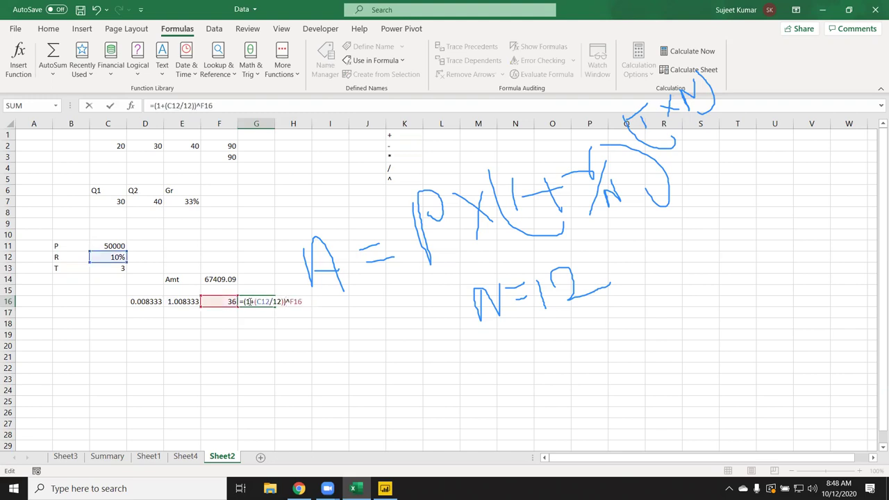
pyautogui.press('Return')
# Replace F16 in G16 with (C13*12), giving =(1+(C12/12))^(C13*12), and copy that expression.
pyautogui.press('Up')
pyautogui.press('Left')
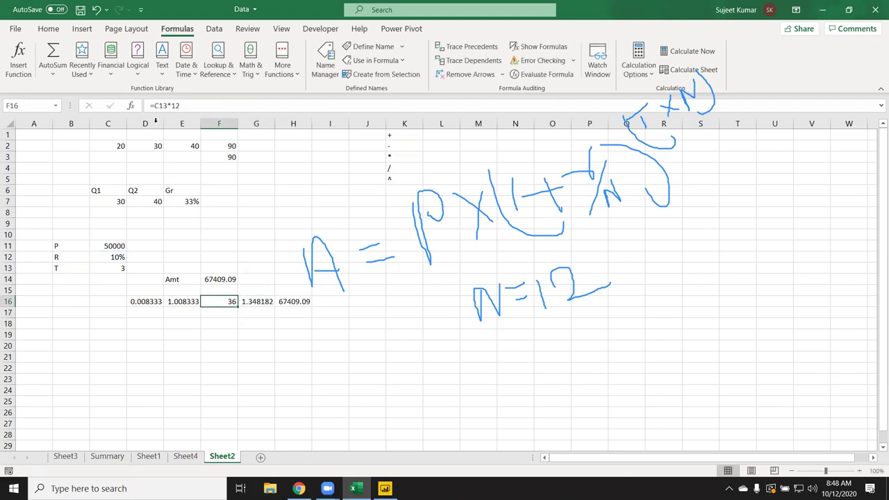
pyautogui.press('F2')
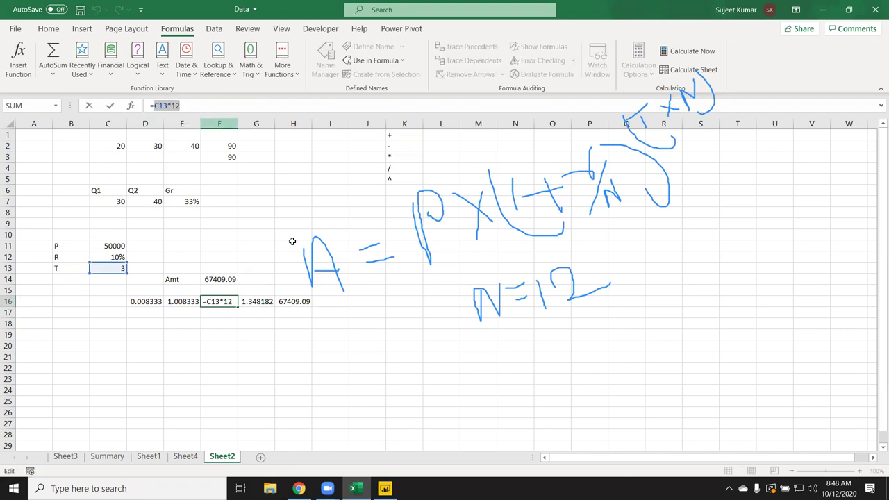
pyautogui.click(256, 201)
pyautogui.doubleClick(269, 301)
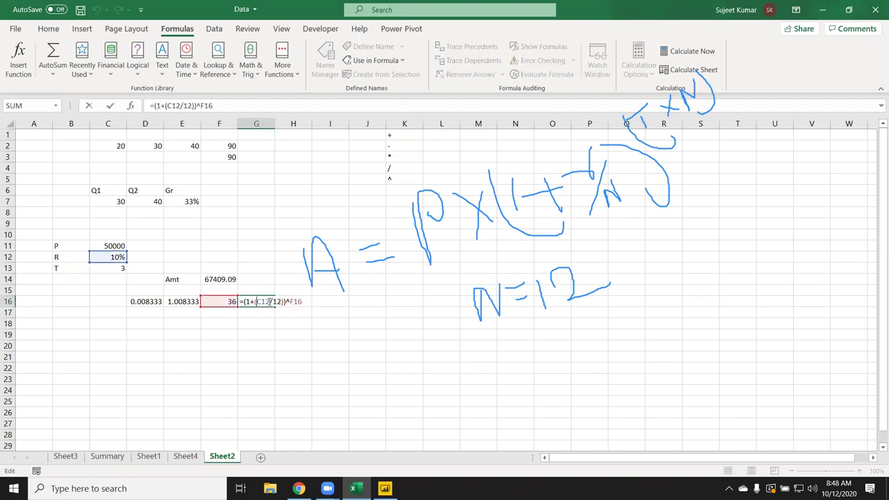
pyautogui.doubleClick(298, 302)
pyautogui.write('(C13*12)')
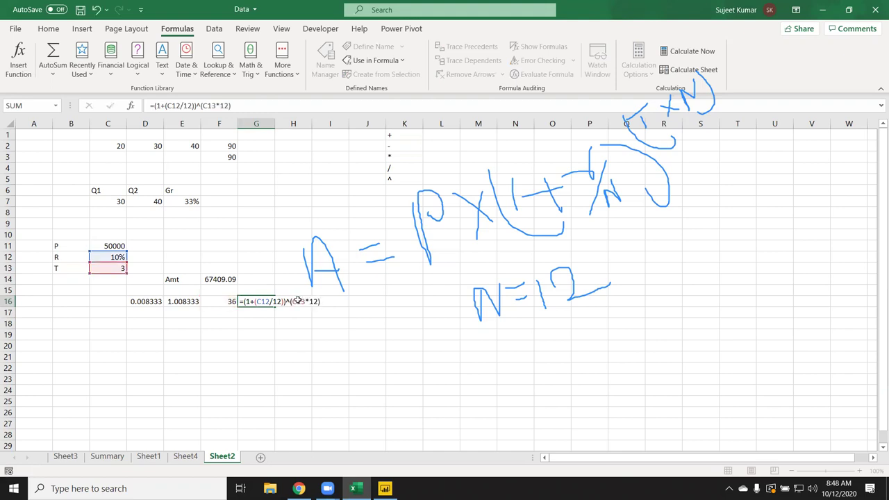
pyautogui.press('Return')
pyautogui.press('Up')
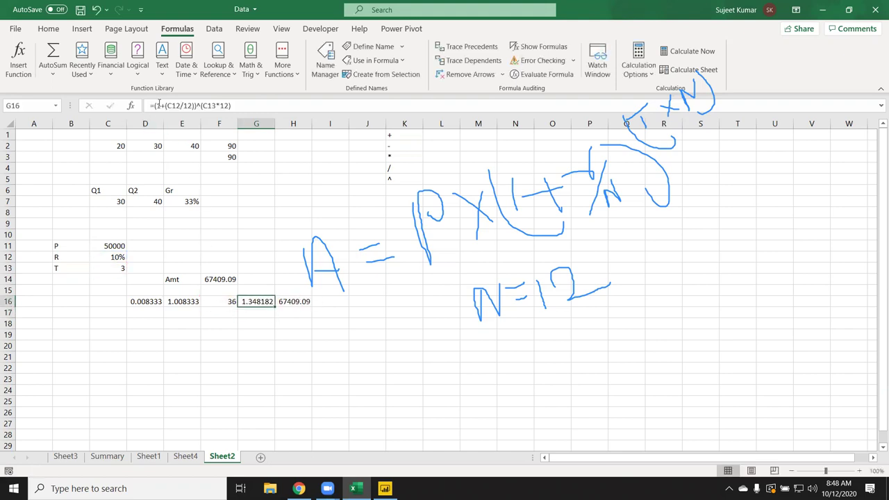
pyautogui.moveTo(154, 106); pyautogui.dragTo(290, 98)
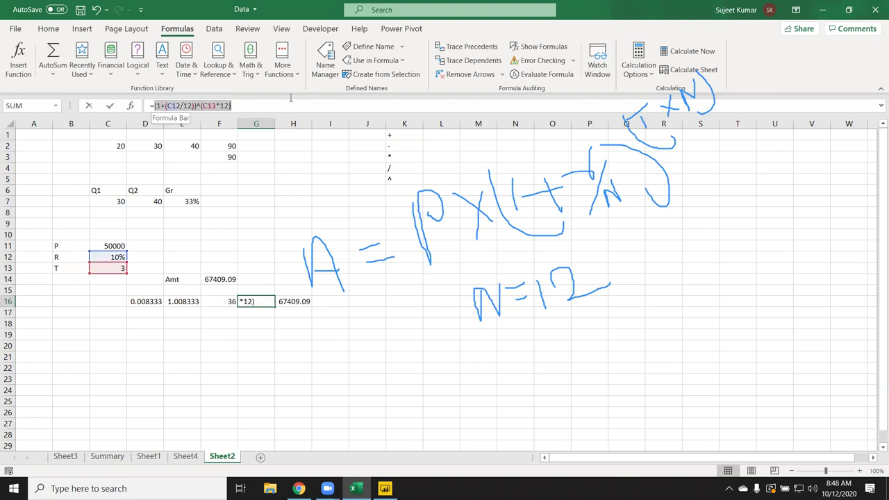
pyautogui.press('Escape')
# Replace G16 in H16's formula with ((1+(C12/12))^(C13*12)) to make one nested formula.
pyautogui.click(294, 302)
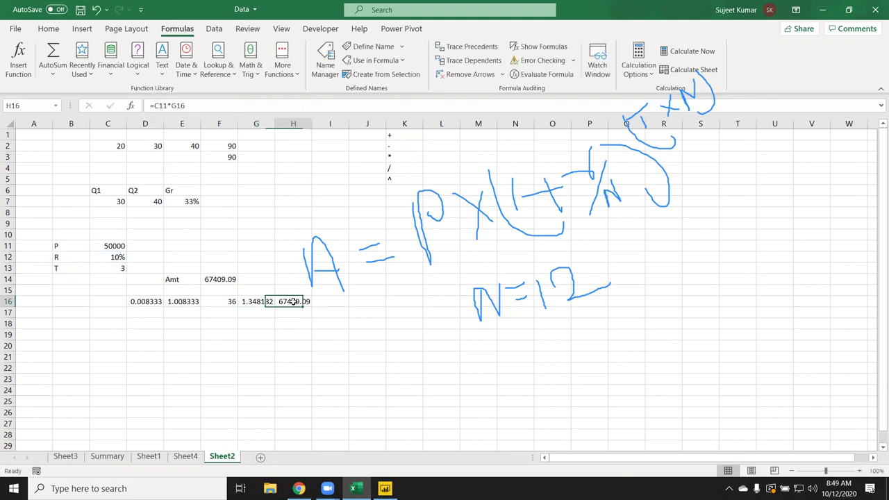
pyautogui.doubleClick(293, 301)
pyautogui.doubleClick(286, 302)
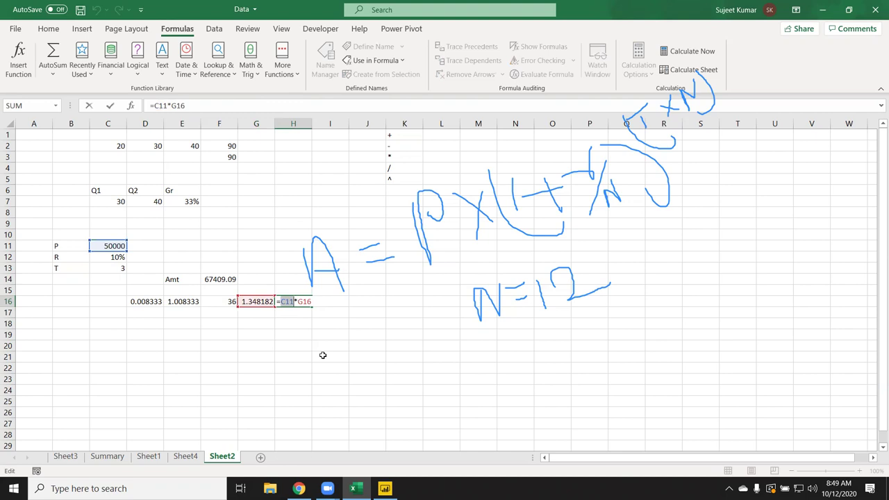
pyautogui.doubleClick(304, 302)
pyautogui.write('((1+(C12/12))^(C13*12)')
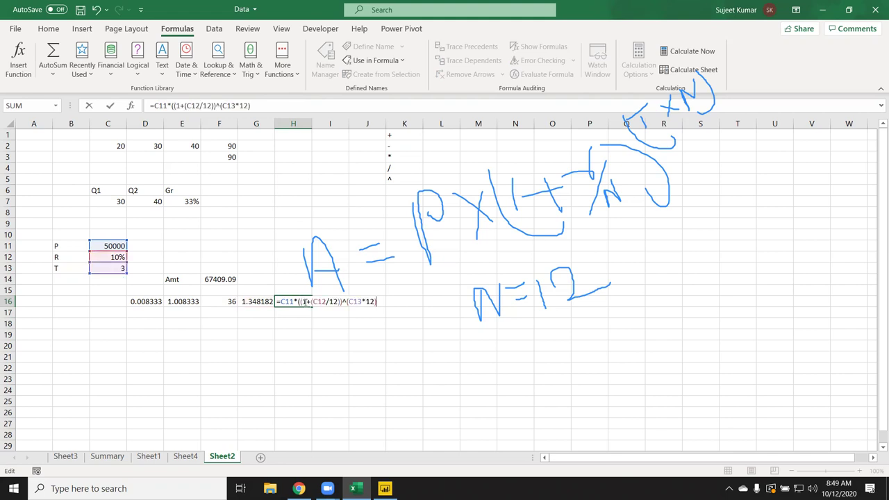
pyautogui.hotkey('ctrl', 'Return')
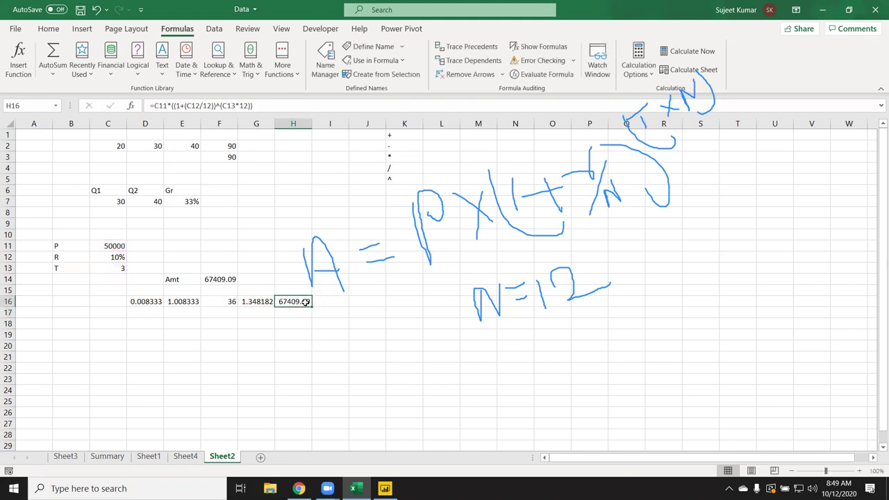
# Try editing H16's C13 exponent, then undo to restore the 67409.09 result.
pyautogui.click(256, 303)
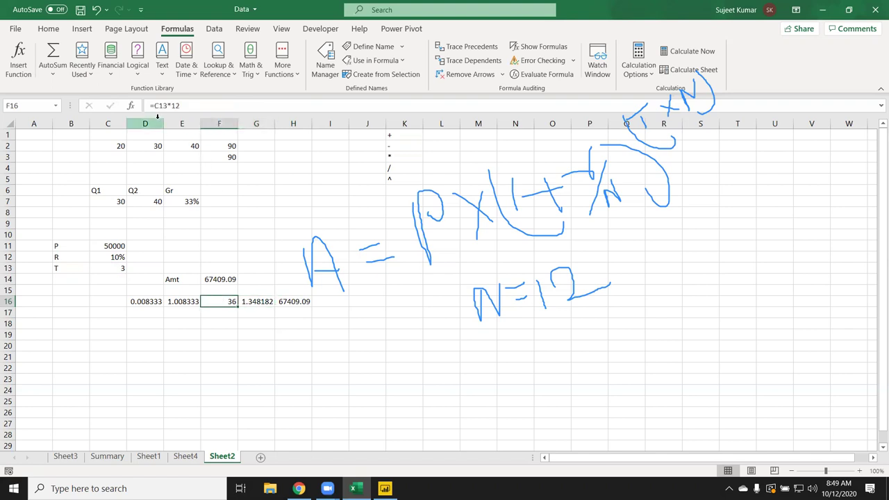
pyautogui.moveTo(154, 105); pyautogui.dragTo(212, 105)
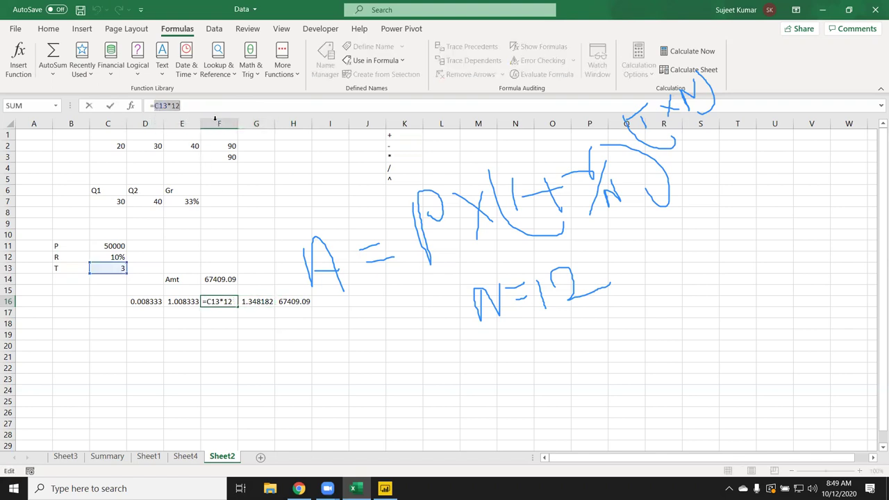
pyautogui.click(296, 302)
pyautogui.doubleClick(295, 302)
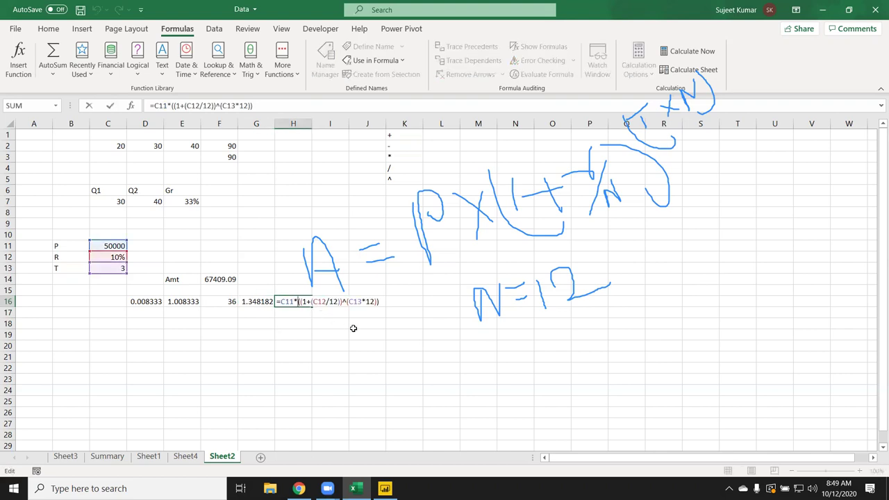
pyautogui.doubleClick(354, 303)
pyautogui.write('(')
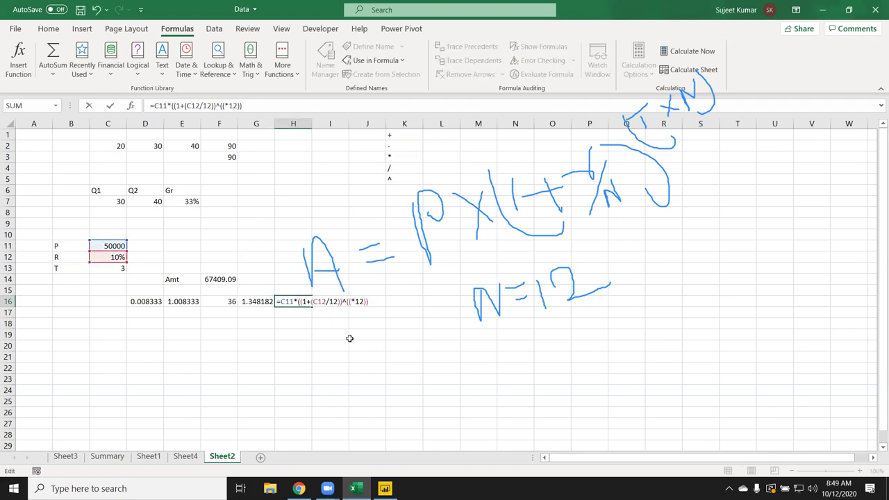
pyautogui.write(')')
pyautogui.write('C13*12')
pyautogui.press('Return')
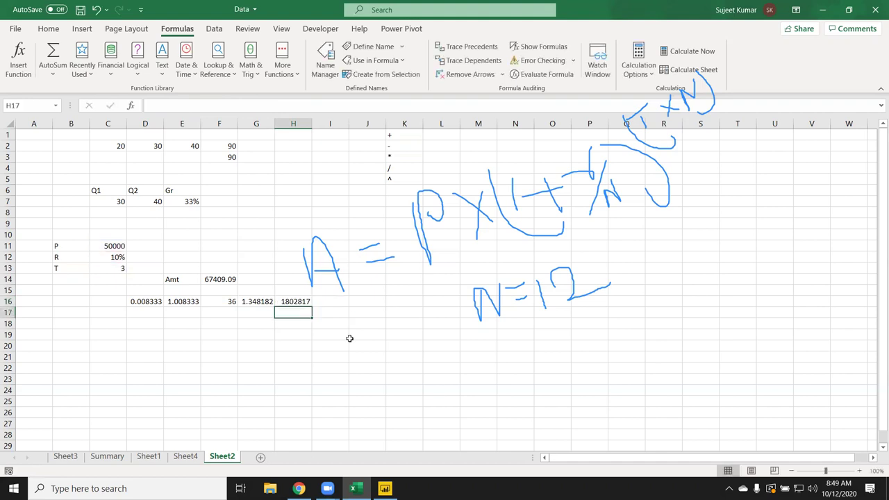
pyautogui.hotkey('ctrl', 'z')
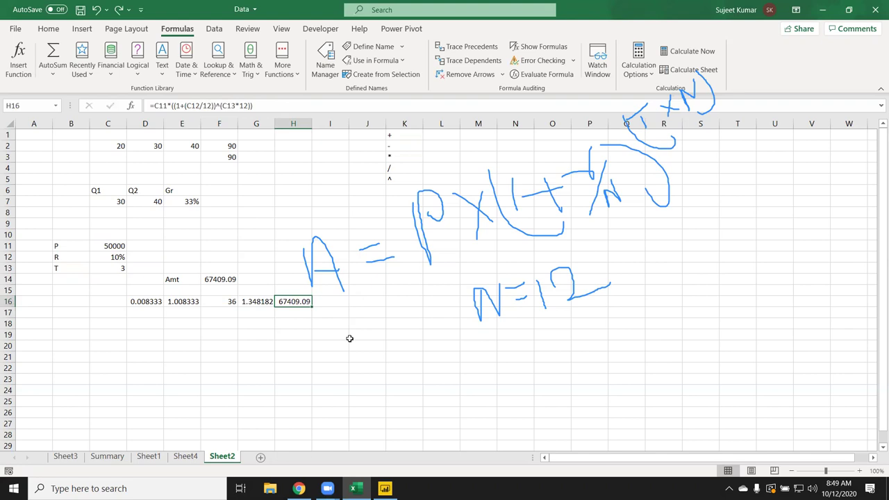
# Cancel an attempted *12 edit in H16, keeping the original formula, and review F16 and H16.
pyautogui.doubleClick(282, 301)
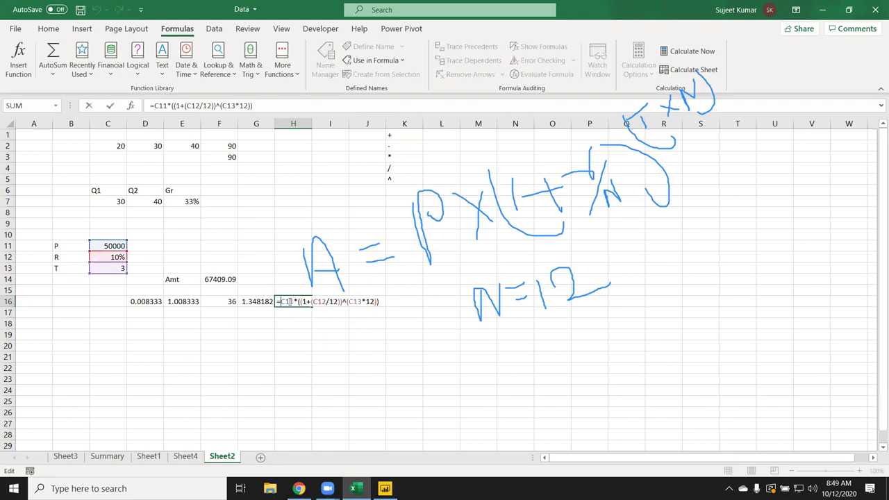
pyautogui.doubleClick(355, 303)
pyautogui.press('Right')
pyautogui.write('*12')
pyautogui.press('Escape')
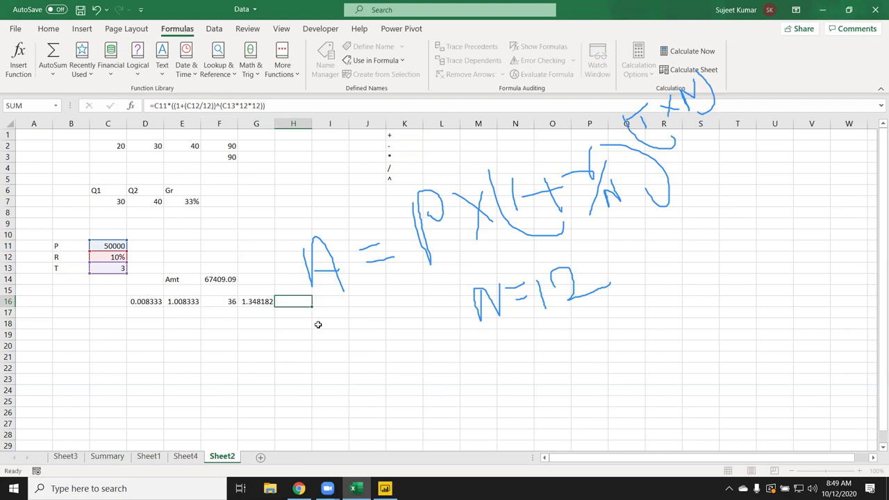
pyautogui.click(221, 304)
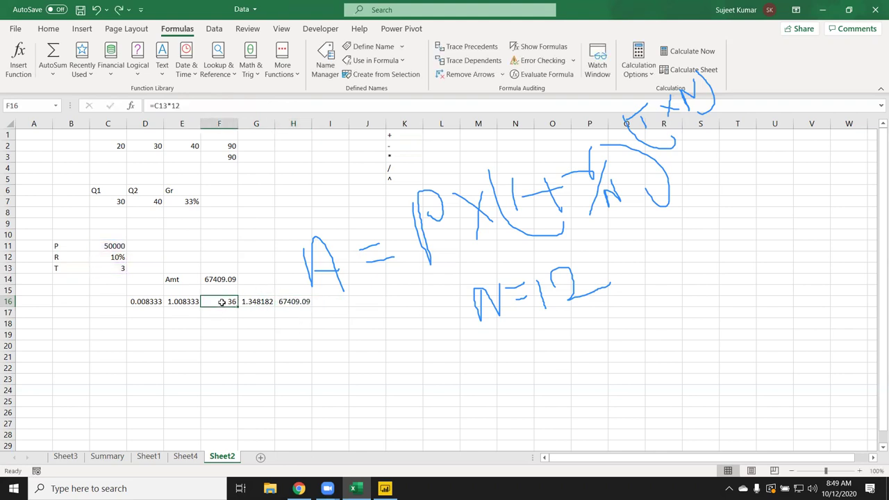
pyautogui.click(286, 304)
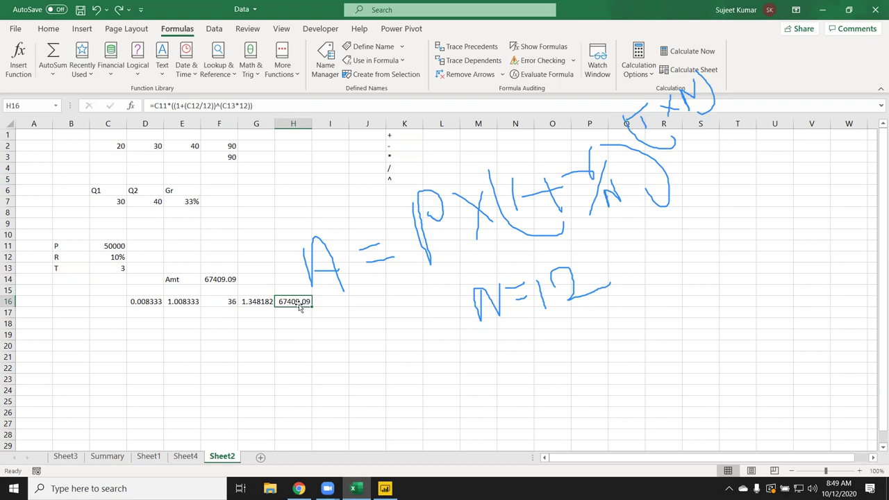
# Delete the helper values in G16, F16, E16 and D16.
pyautogui.click(264, 304)
pyautogui.press('Delete')
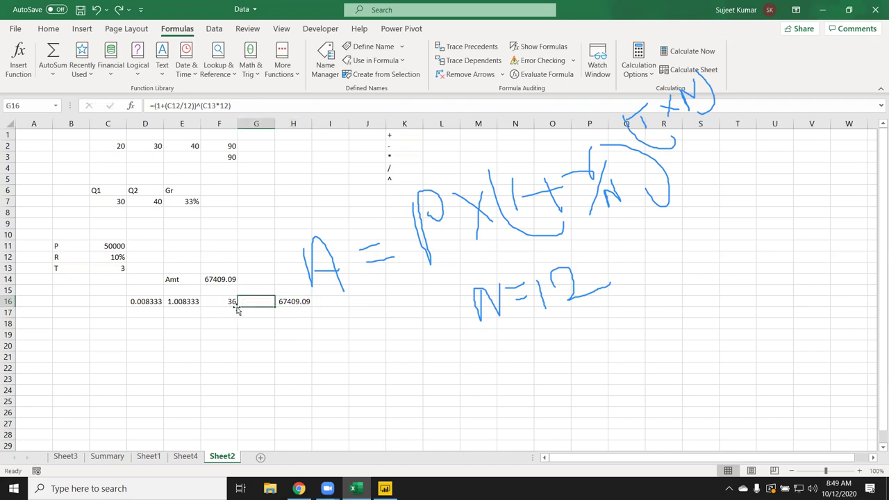
pyautogui.click(222, 304)
pyautogui.press('Delete')
pyautogui.click(181, 303)
pyautogui.press('Delete')
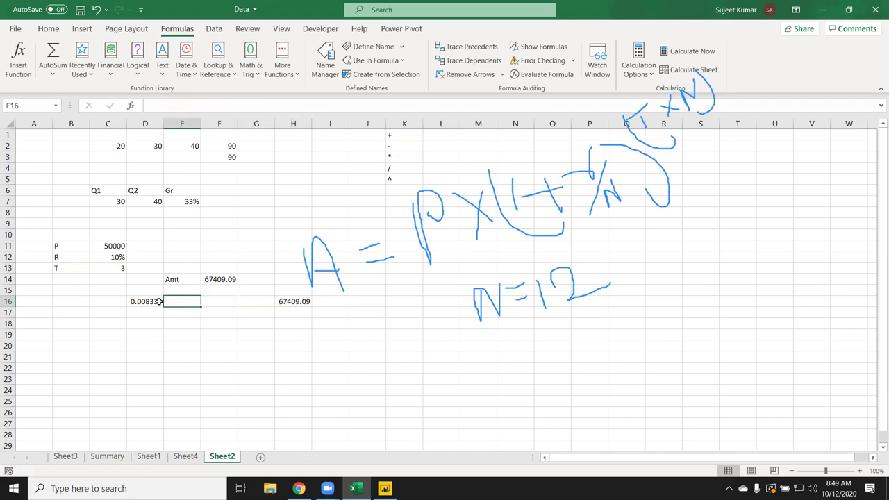
pyautogui.click(158, 302)
pyautogui.press('Delete')
# Move the H16 result to F15 under Amt and compare it with F14's formula.
pyautogui.click(290, 303)
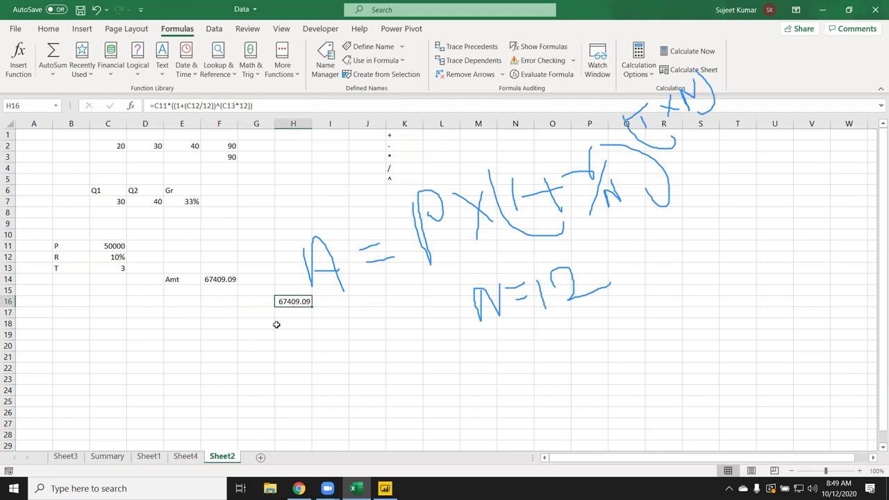
pyautogui.moveTo(311, 303); pyautogui.dragTo(237, 293)
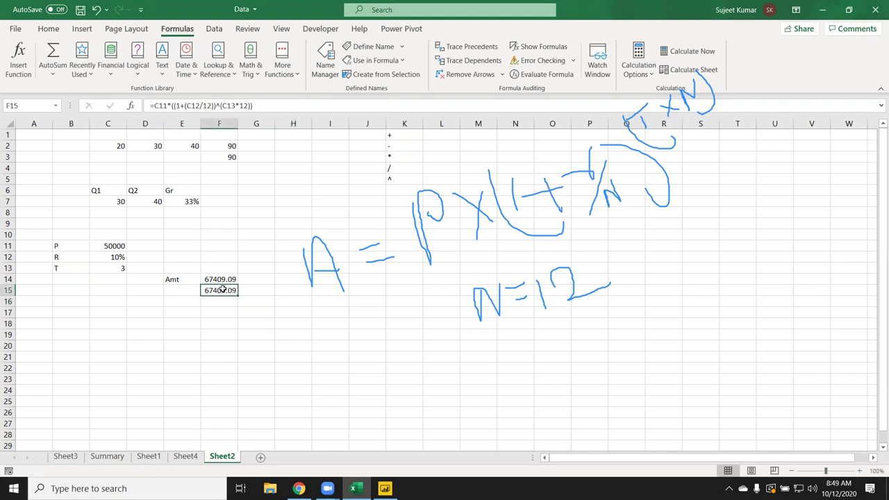
pyautogui.doubleClick(222, 277)
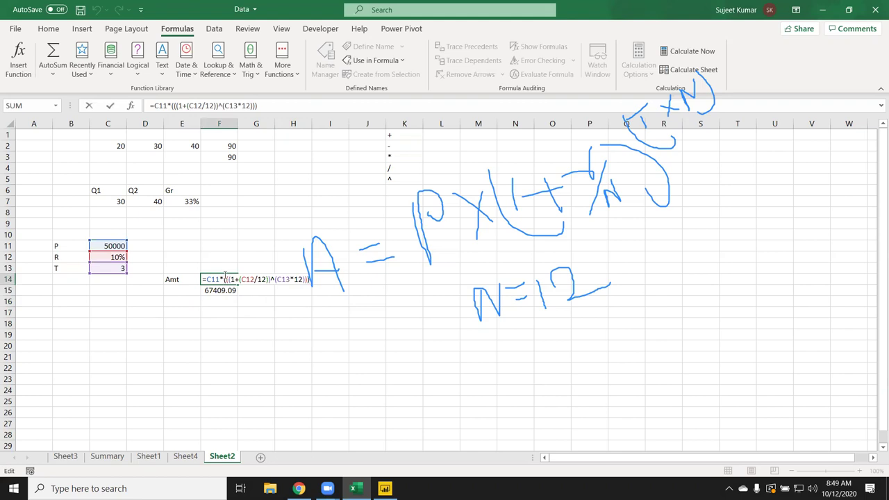
pyautogui.press('Escape')
pyautogui.click(208, 292)
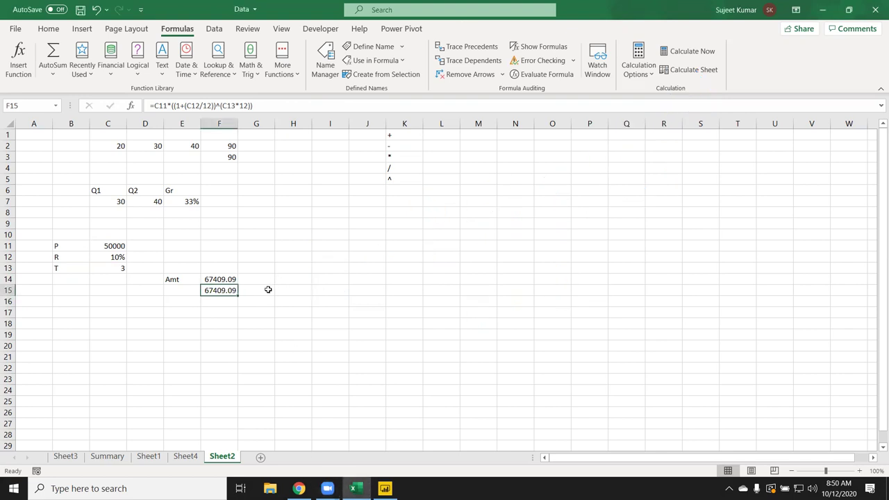
# Enter a Cost label with value 50 and an MRP label with a '?' placeholder.
pyautogui.scroll(-1, 108, 296)
pyautogui.scroll(-1, 108, 295)
pyautogui.click(54, 257)
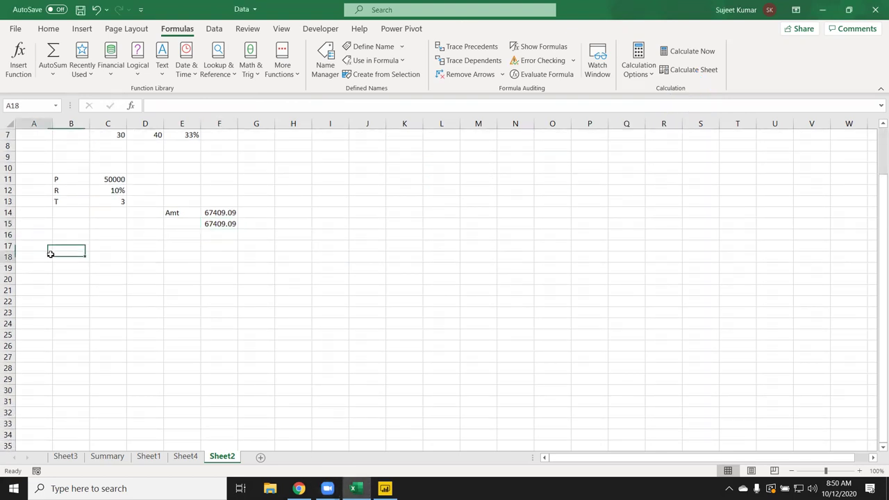
pyautogui.write('Co')
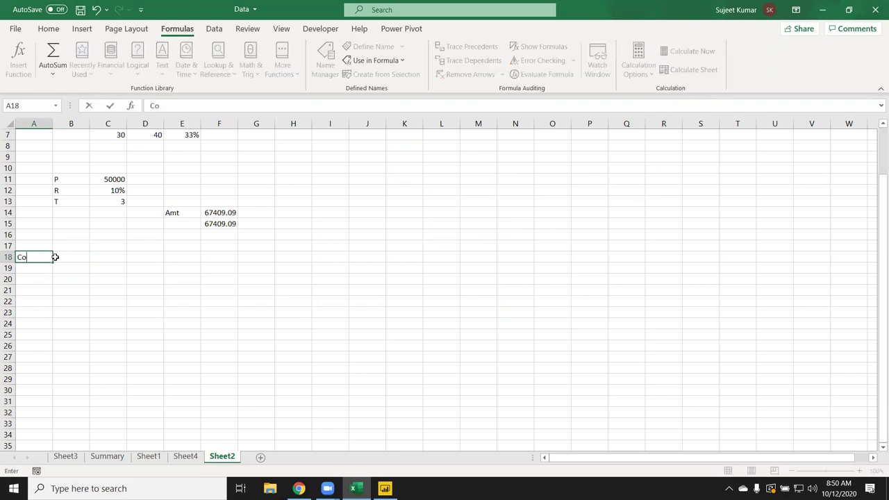
pyautogui.press('Return')
pyautogui.press('Up')
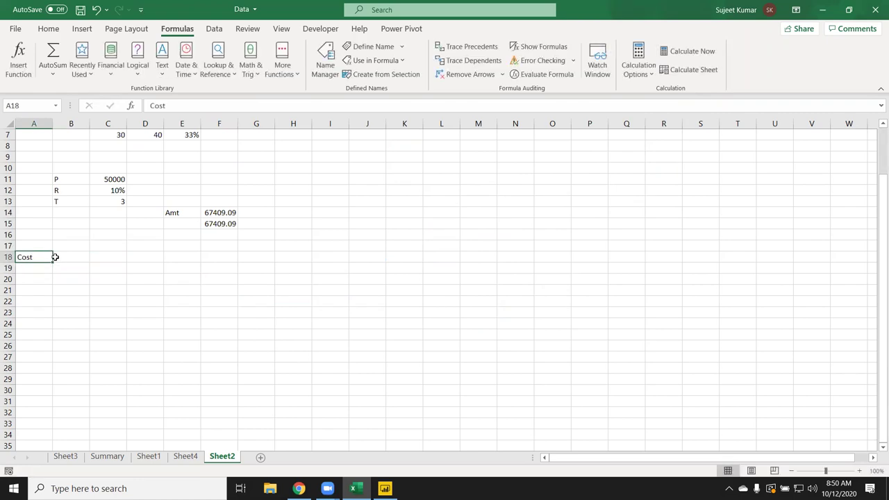
pyautogui.click(55, 257)
pyautogui.write('50')
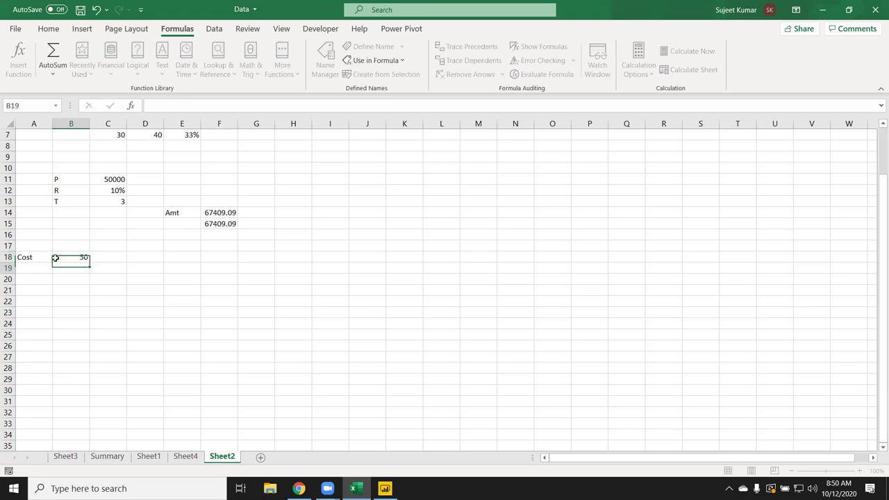
pyautogui.press('Return')
pyautogui.click(43, 269)
pyautogui.write('MRP')
pyautogui.press('Tab')
pyautogui.write('?')
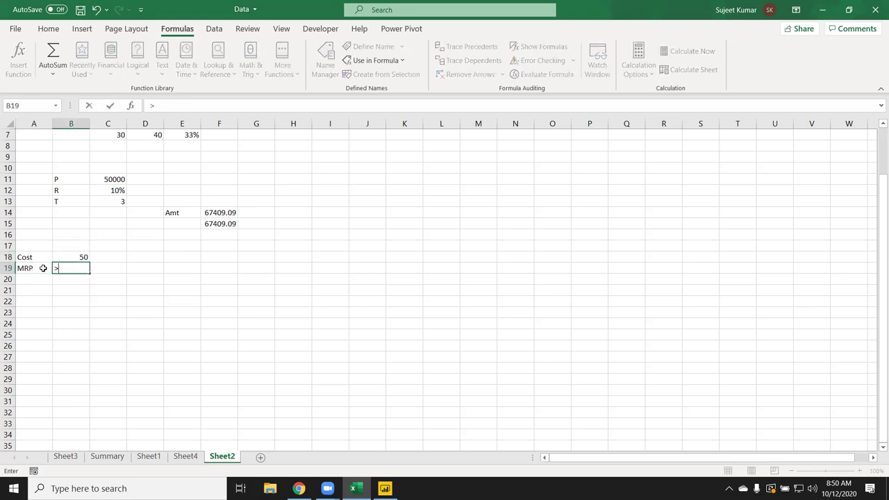
pyautogui.press('Return')
# Compute a 2.5 markup on the cost in C20 and the 52.5 cost-plus-markup total below it.
pyautogui.scroll(-2, 74, 293)
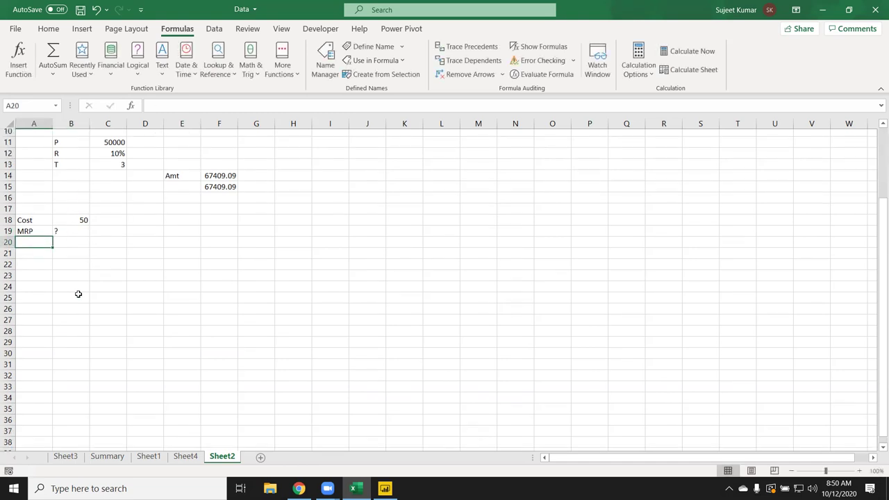
pyautogui.click(105, 212)
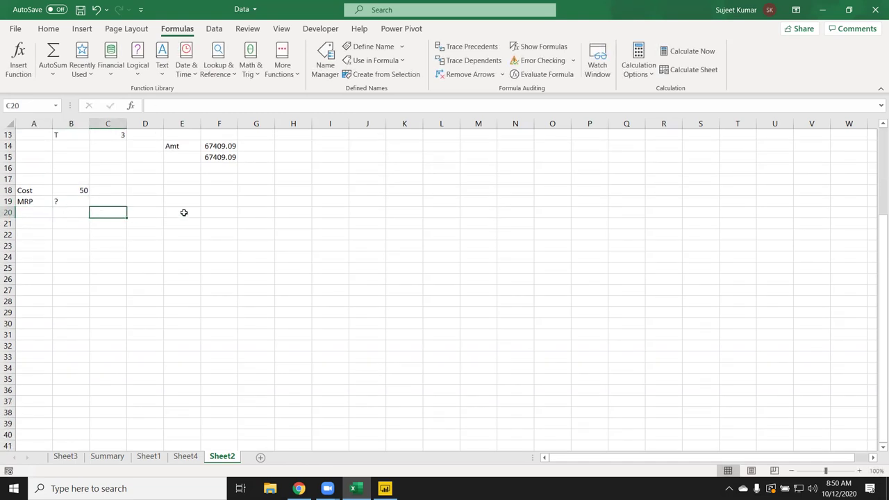
pyautogui.write('=')
pyautogui.click(84, 189)
pyautogui.write('*5')
pyautogui.press('Return')
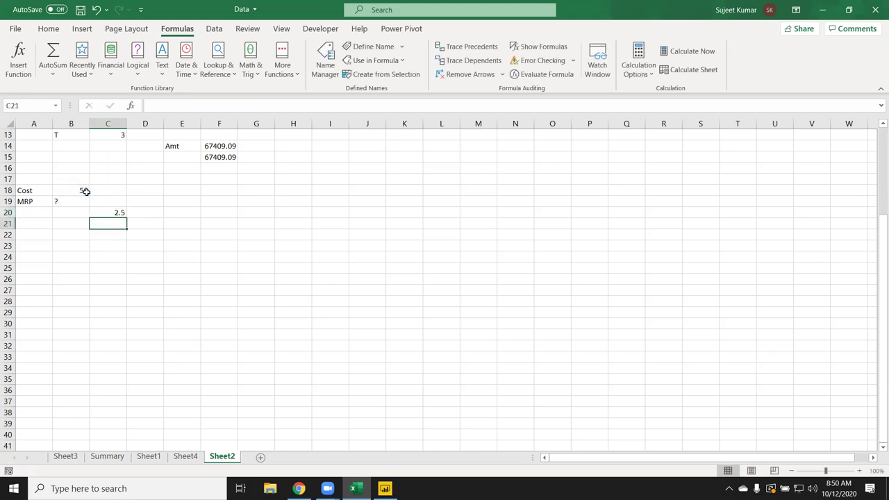
pyautogui.write('=')
pyautogui.click(85, 190)
pyautogui.write('+')
pyautogui.click(114, 212)
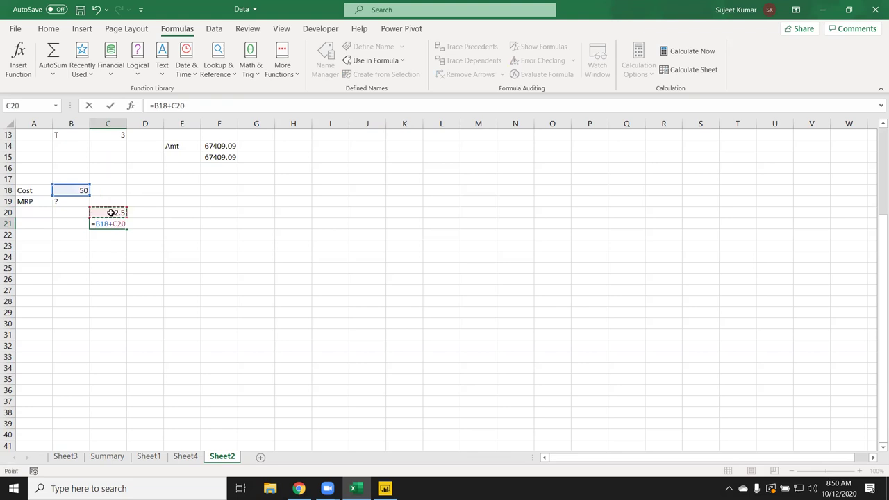
pyautogui.press('Return')
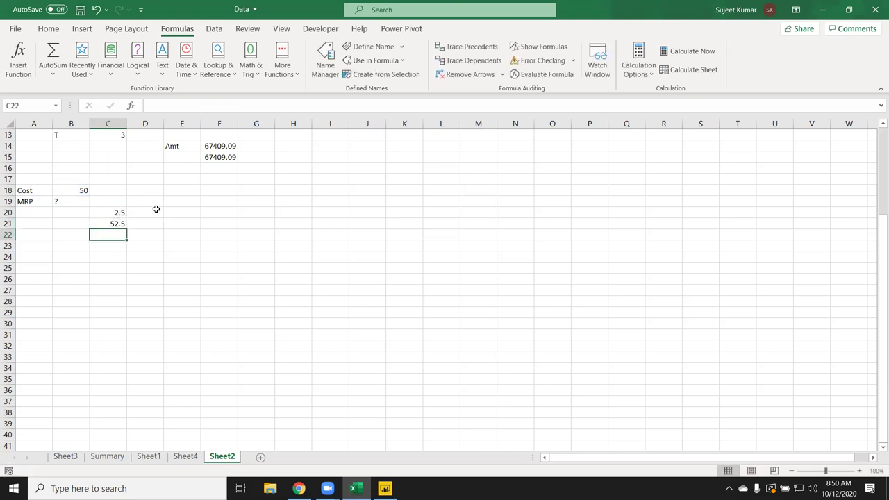
# Add a 5.25 markup on 52.5 in D20 and the 57.75 running total.
pyautogui.click(157, 209)
pyautogui.write('=')
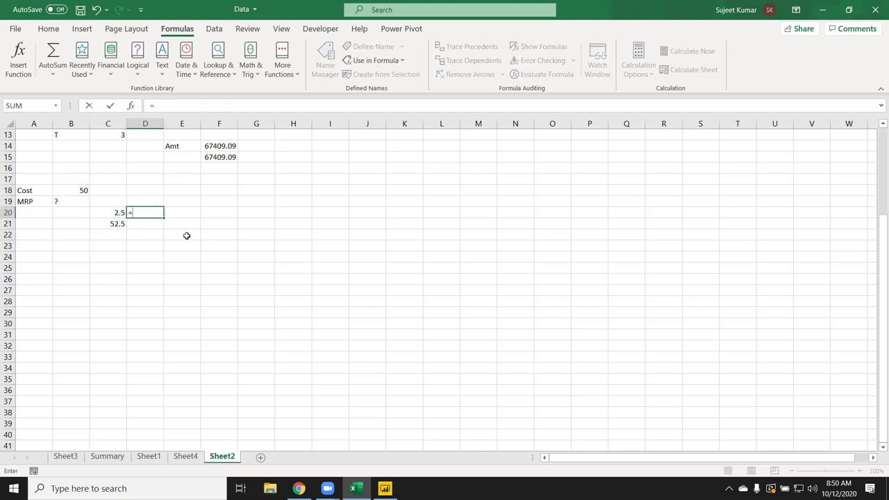
pyautogui.click(104, 222)
pyautogui.write('*')
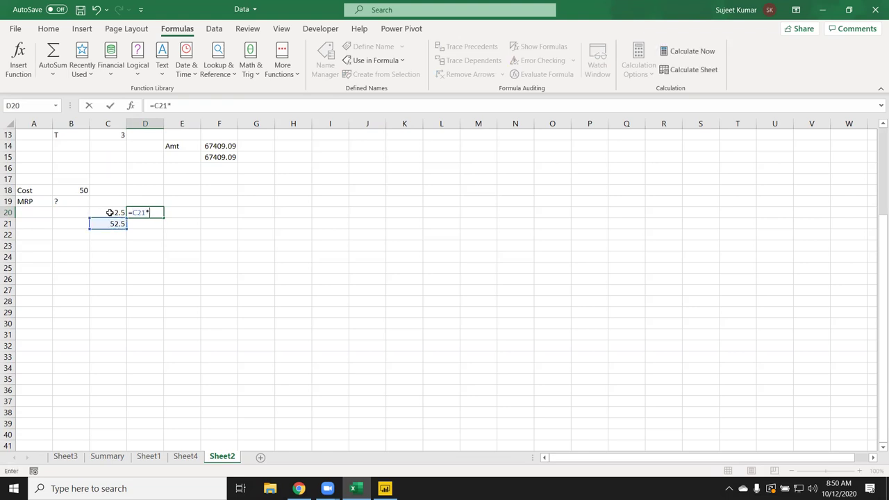
pyautogui.write('10')
pyautogui.press('Return')
pyautogui.write('=')
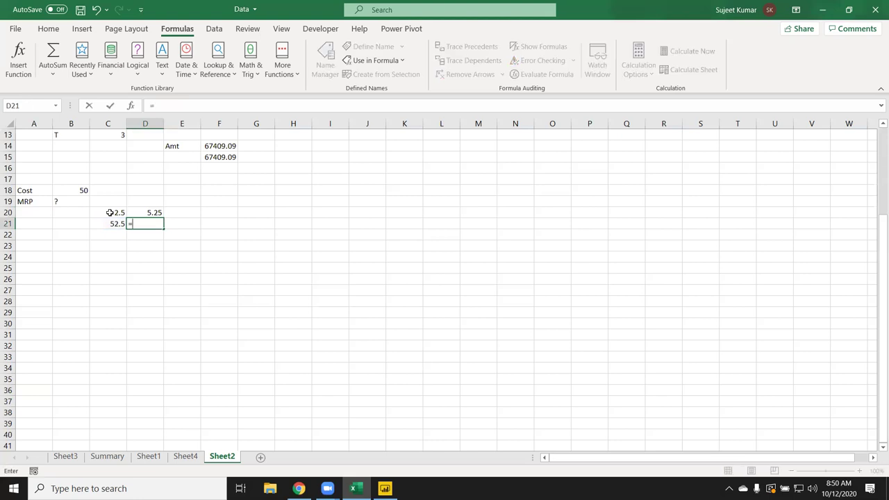
pyautogui.press('Left')
pyautogui.write('+')
pyautogui.press('Up')
pyautogui.press('Return')
# Add an 8.6625 markup on 57.75 in E20 and the 66.4125 running total.
pyautogui.press('Up')
pyautogui.press('Right')
pyautogui.press('Up')
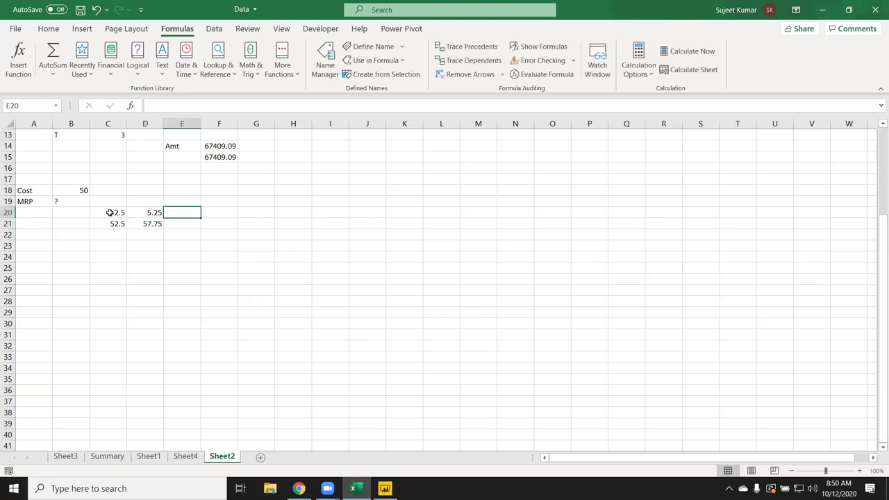
pyautogui.write('=')
pyautogui.press('Down')
pyautogui.press('Left')
pyautogui.write('*')
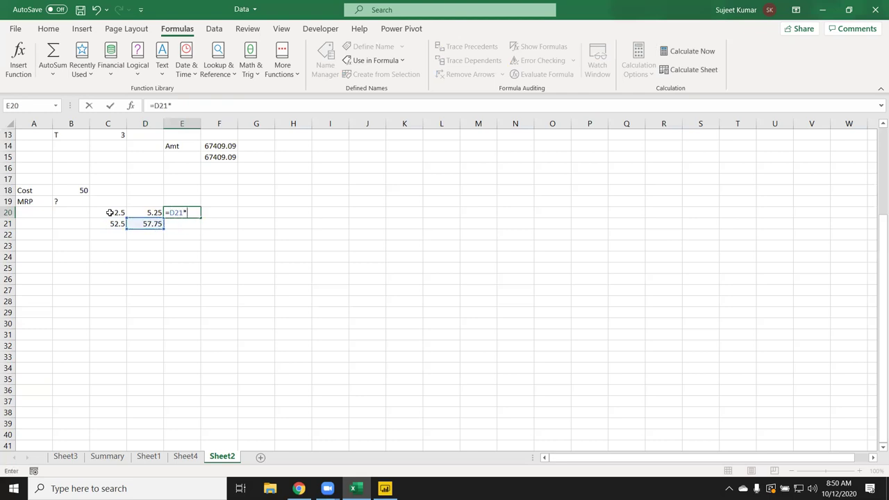
pyautogui.press('Return')
pyautogui.write('=')
pyautogui.press('Left')
pyautogui.write('+')
pyautogui.press('Up')
pyautogui.press('Return')
# Enter =E21*20% in F20 (13.2825) and =E21+F20 in F21 (79.695).
pyautogui.press('Up')
pyautogui.press('Right')
pyautogui.press('Up')
pyautogui.write('=')
pyautogui.press('Down')
pyautogui.press('Left')
pyautogui.write('*')
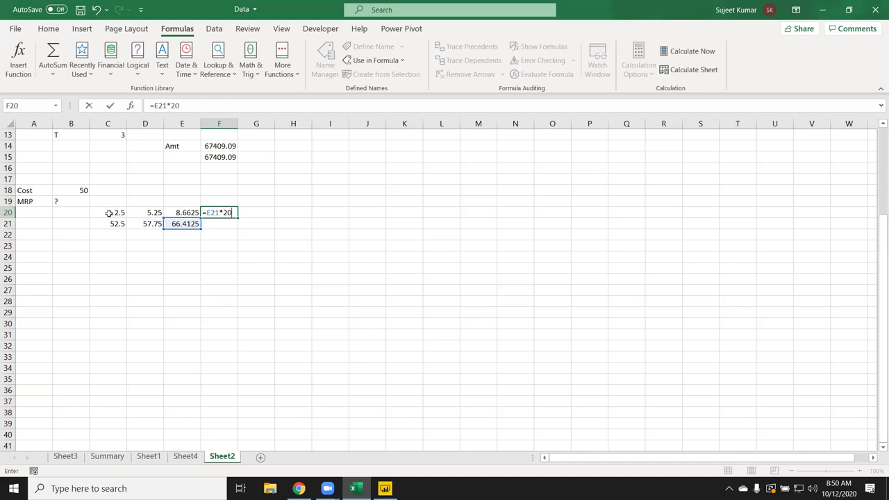
pyautogui.write('%')
pyautogui.press('Return')
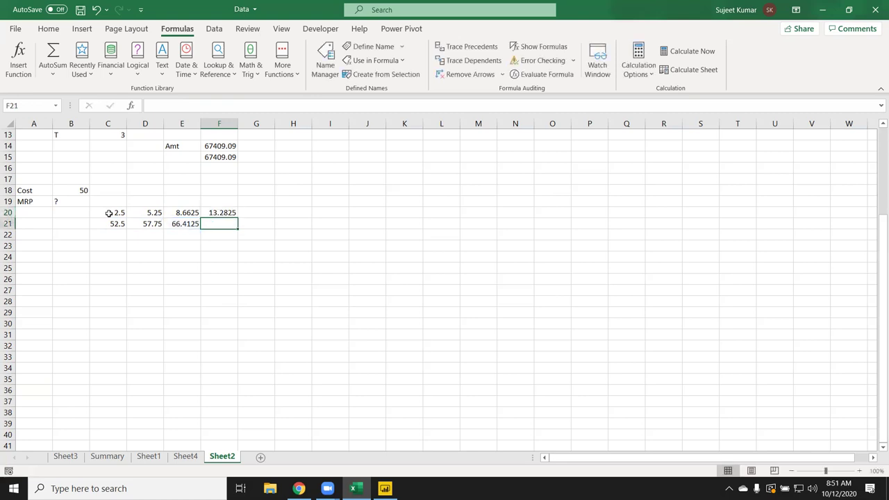
pyautogui.write('=')
pyautogui.press('Left')
pyautogui.write('+')
pyautogui.press('Up')
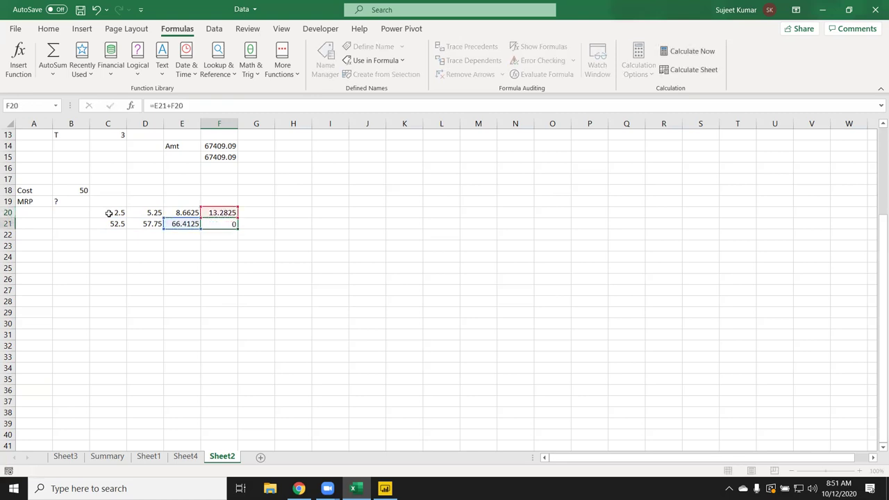
pyautogui.press('Return')
pyautogui.click(92, 202)
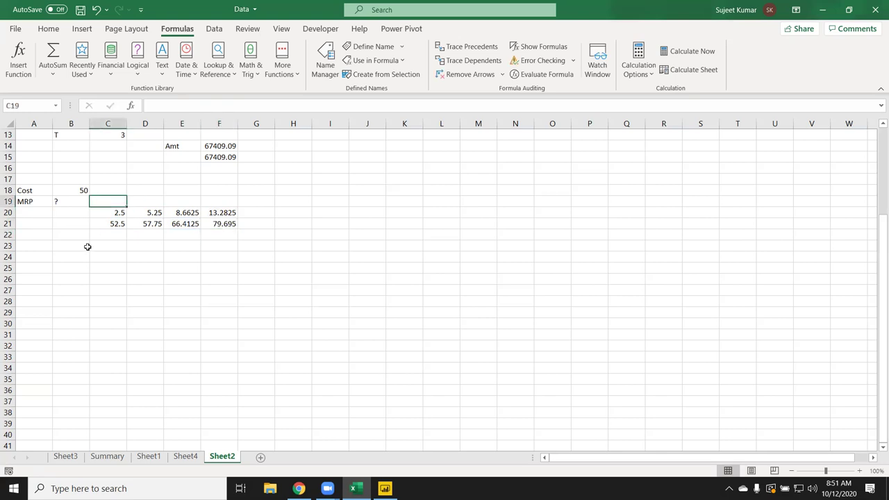
pyautogui.click(98, 220)
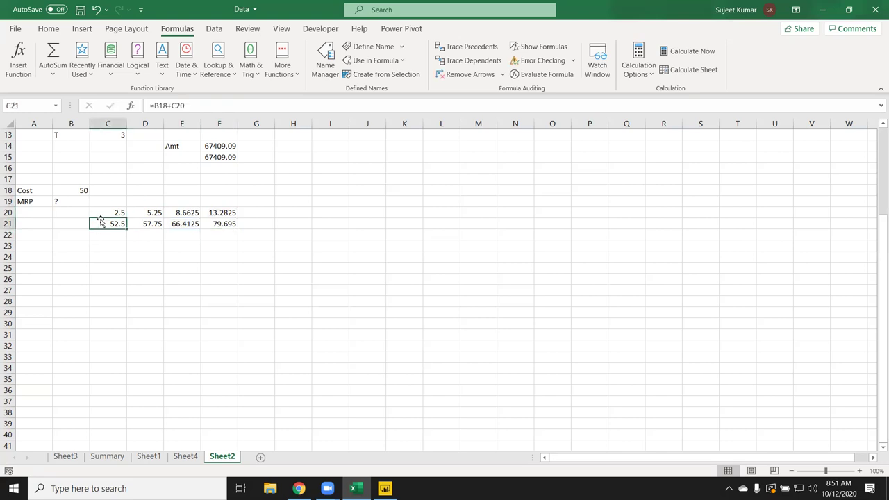
pyautogui.click(105, 214)
pyautogui.doubleClick(106, 214)
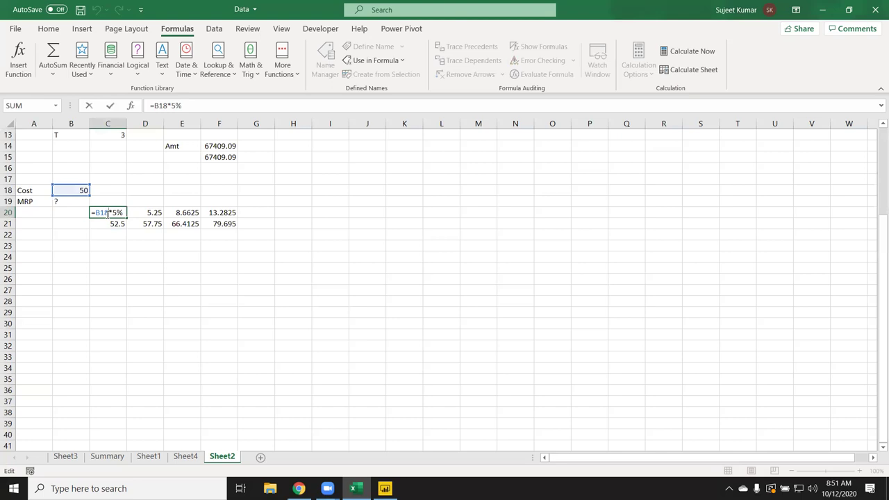
pyautogui.press('Return')
pyautogui.doubleClick(106, 220)
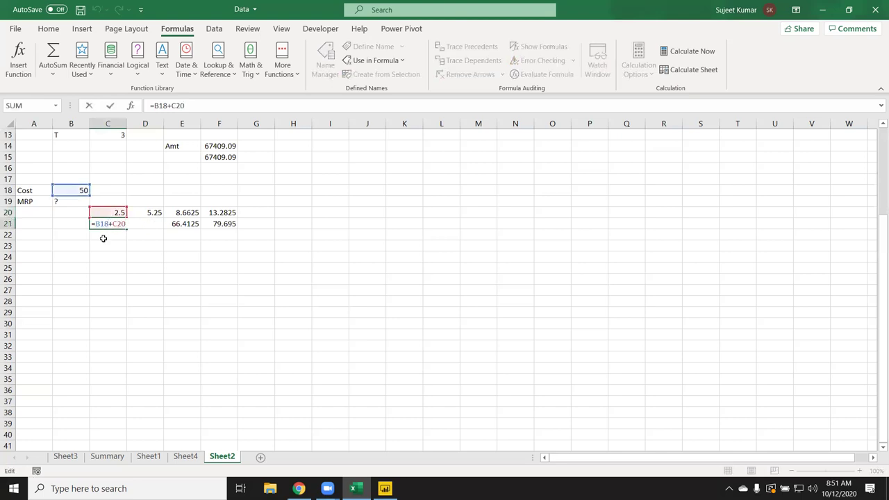
pyautogui.press('Return')
pyautogui.click(111, 224)
pyautogui.doubleClick(155, 212)
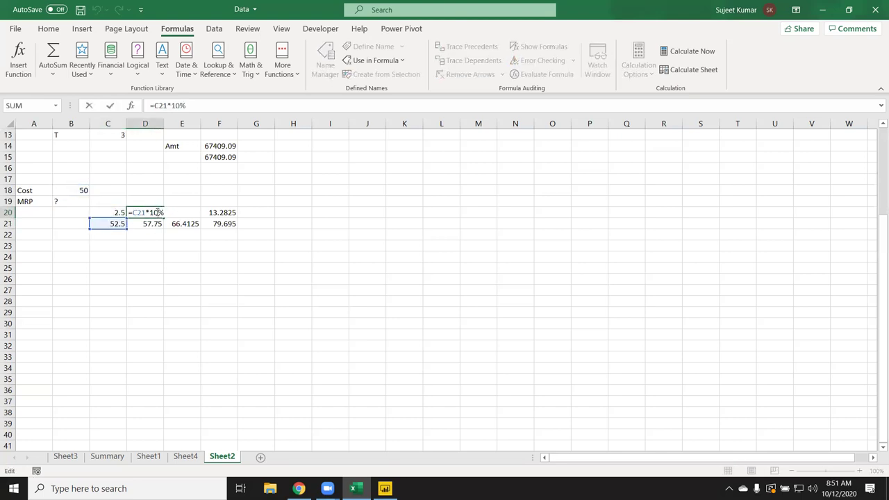
pyautogui.press('Return')
pyautogui.doubleClick(150, 223)
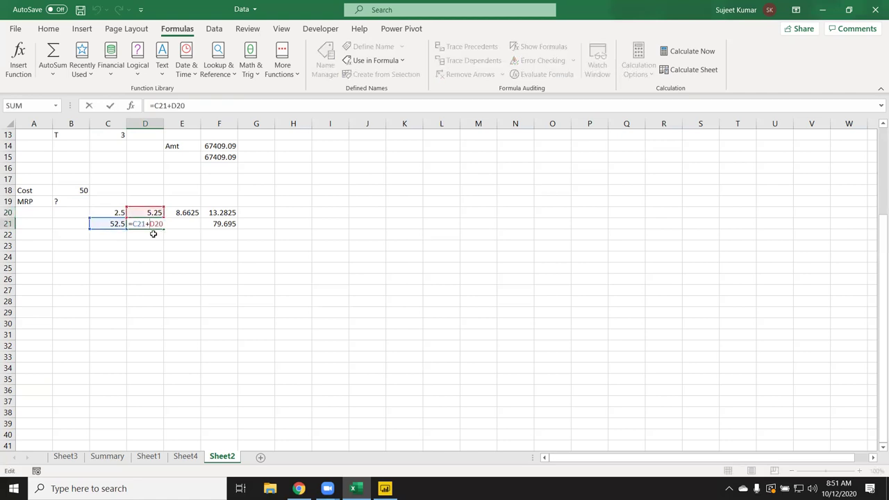
pyautogui.hotkey('ctrl', 'Return')
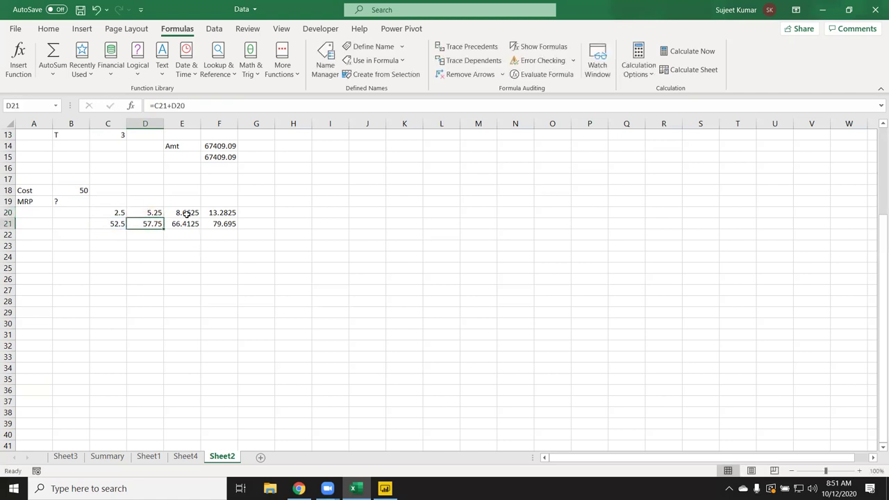
pyautogui.doubleClick(186, 214)
pyautogui.press('Return')
pyautogui.doubleClick(179, 225)
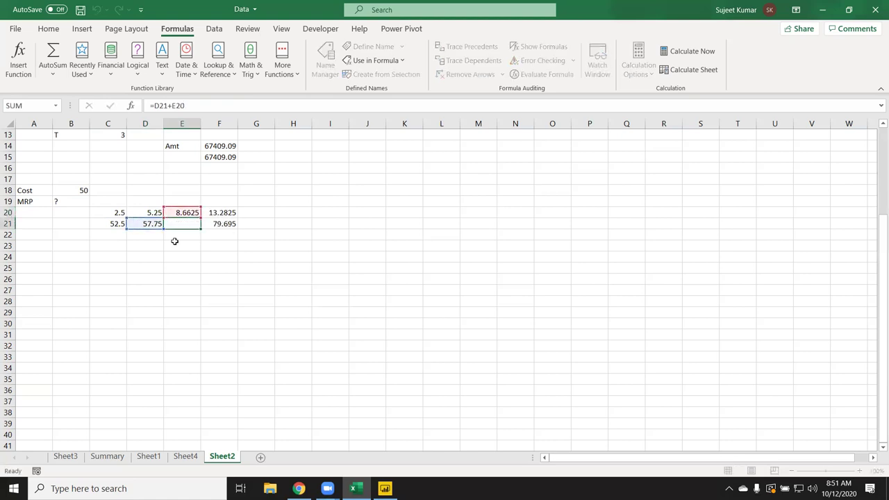
pyautogui.hotkey('ctrl', 'Return')
pyautogui.doubleClick(217, 212)
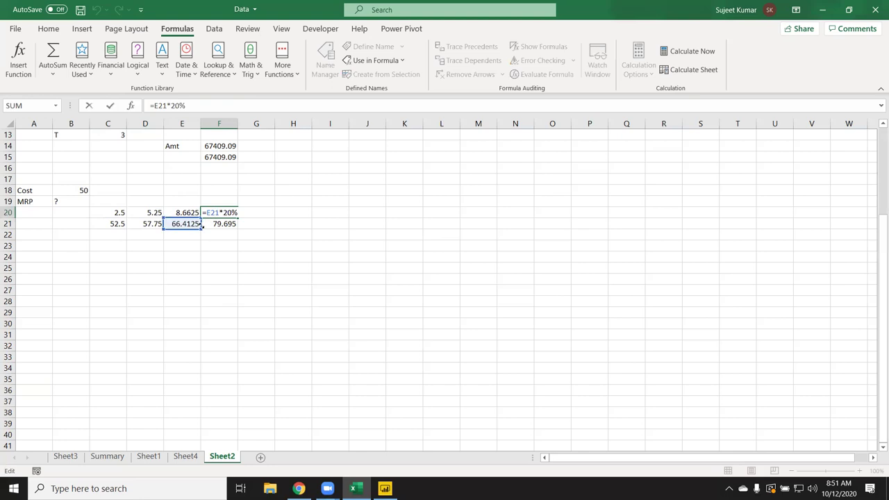
pyautogui.press('Return')
pyautogui.doubleClick(213, 224)
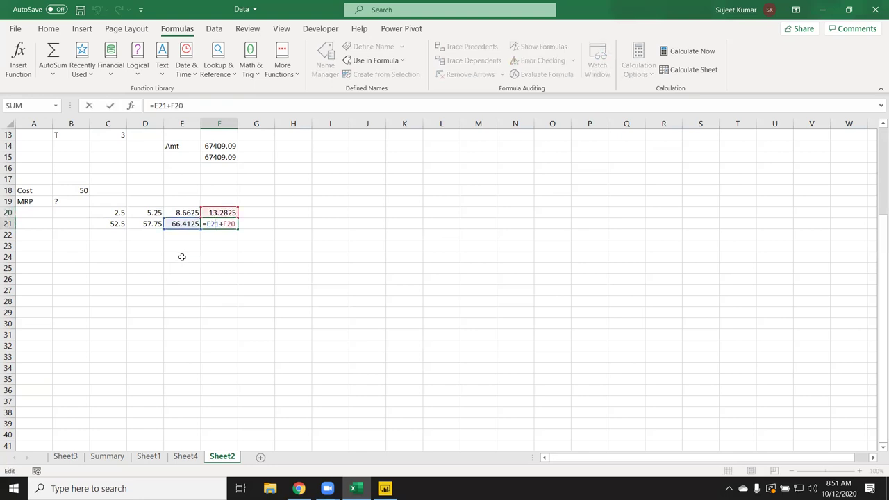
pyautogui.hotkey('ctrl', 'Return')
pyautogui.moveTo(226, 223); pyautogui.dragTo(118, 214)
pyautogui.click(69, 203)
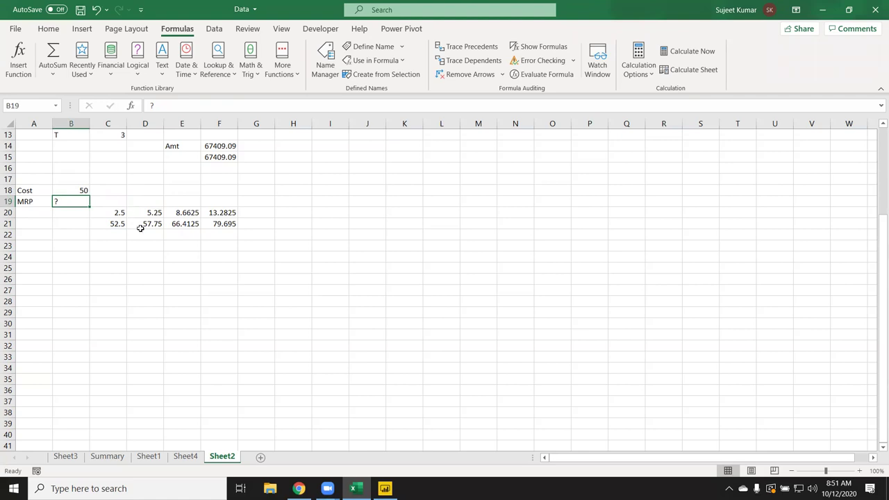
# Rewrite C21 as =B18+(B18*5%), replacing its C20 reference so it computes 52.5 from Cost.
pyautogui.keyDown('ctrl'); pyautogui.scroll(3, 172, 267); pyautogui.keyUp('ctrl')
pyautogui.keyDown('ctrl'); pyautogui.scroll(4, 171, 268); pyautogui.keyUp('ctrl')
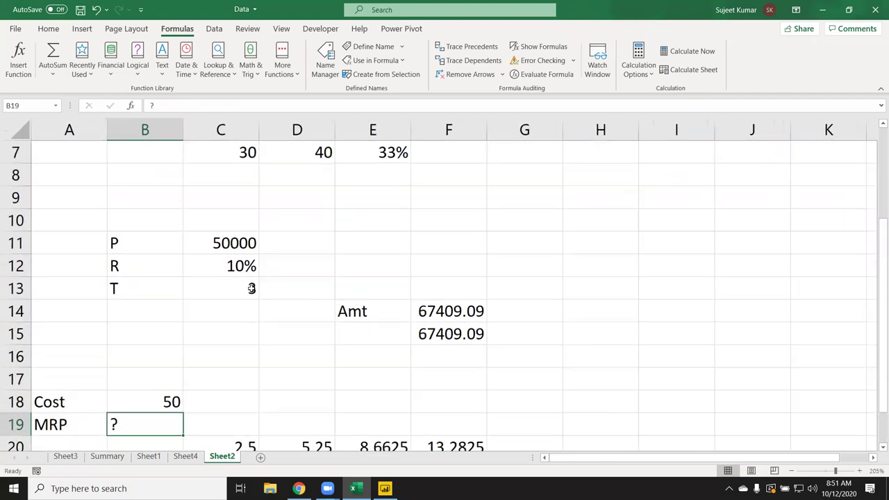
pyautogui.scroll(-5, 247, 282)
pyautogui.scroll(2, 252, 288)
pyautogui.click(234, 271)
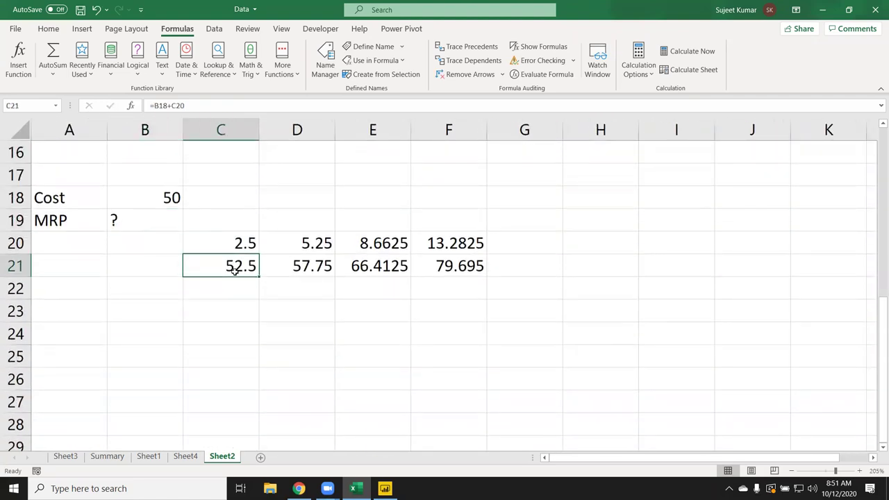
pyautogui.doubleClick(234, 246)
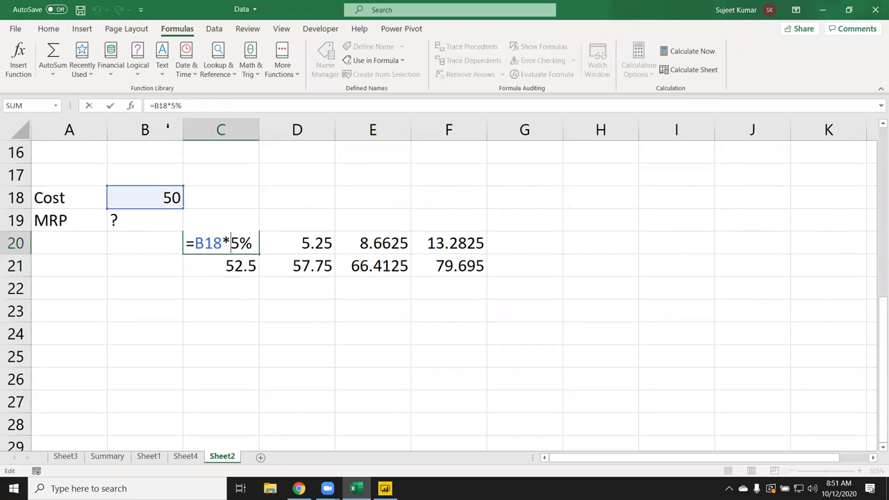
pyautogui.moveTo(152, 105); pyautogui.dragTo(182, 105)
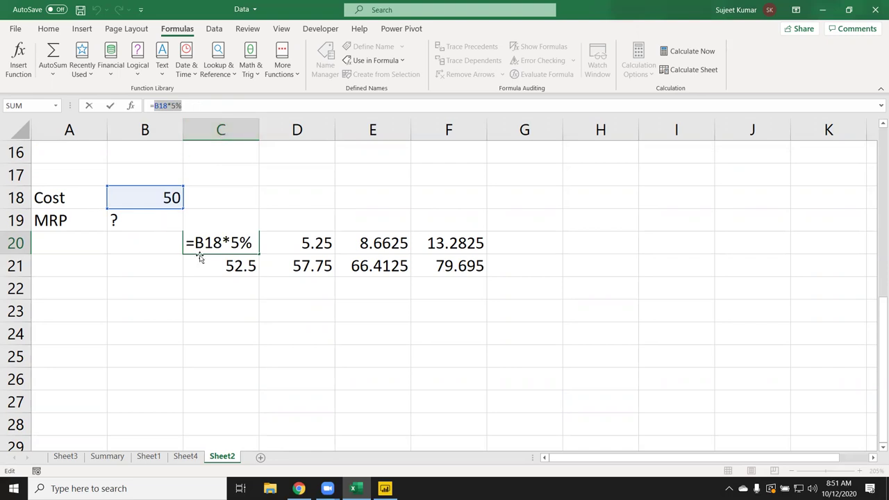
pyautogui.press('Escape')
pyautogui.click(216, 266)
pyautogui.doubleClick(222, 266)
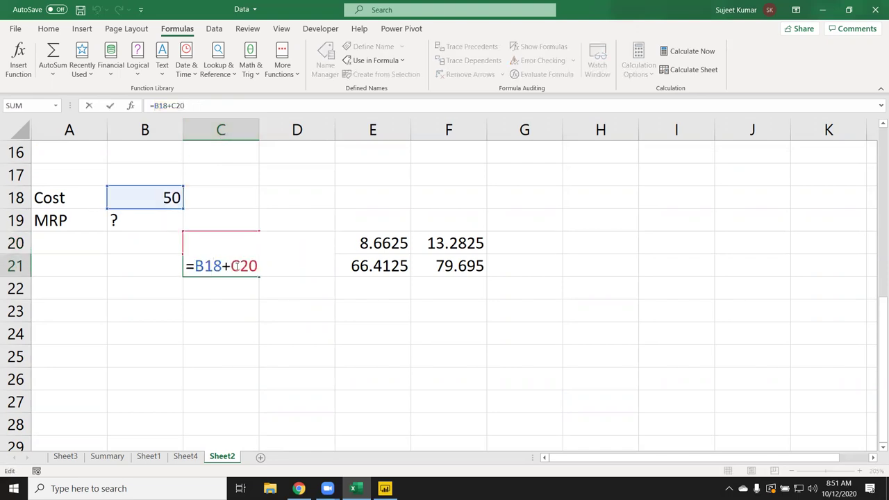
pyautogui.doubleClick(237, 266)
pyautogui.write('(')
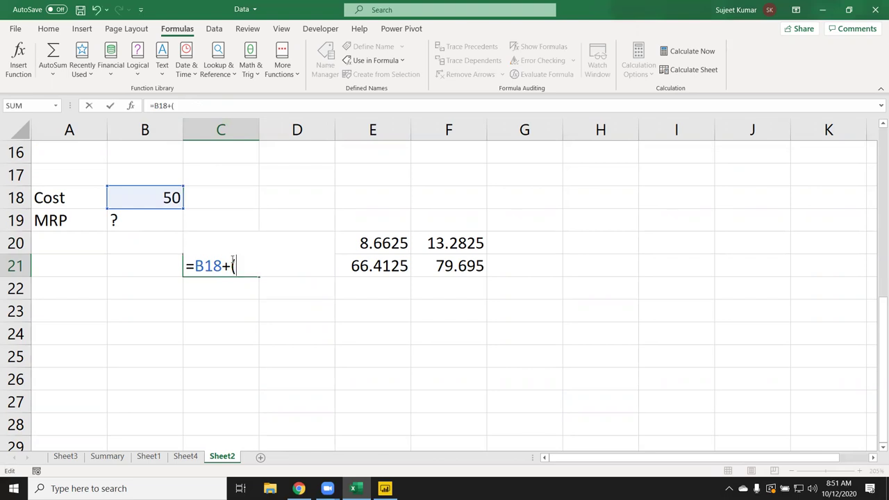
pyautogui.write('B18*5%)')
pyautogui.press('Return')
# Clear the 5% helper value from C20 and check C21's formula stays intact.
pyautogui.click(231, 258)
pyautogui.press('Up')
pyautogui.press('Delete')
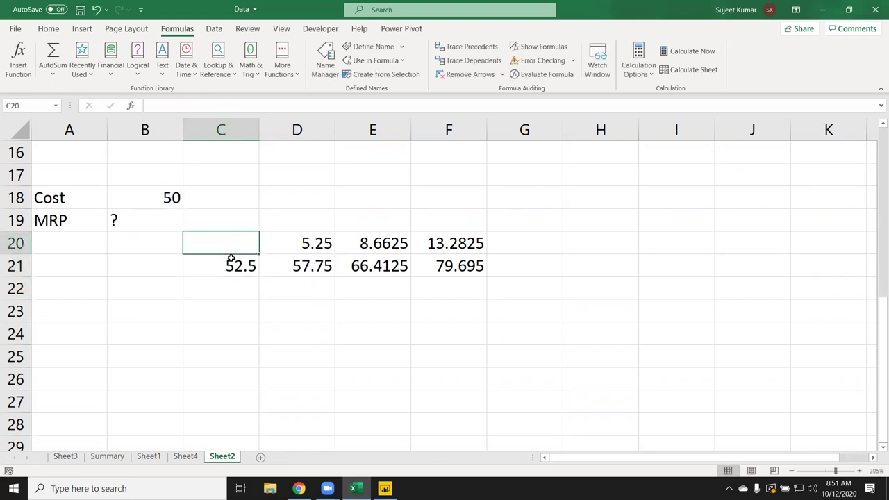
pyautogui.click(231, 258)
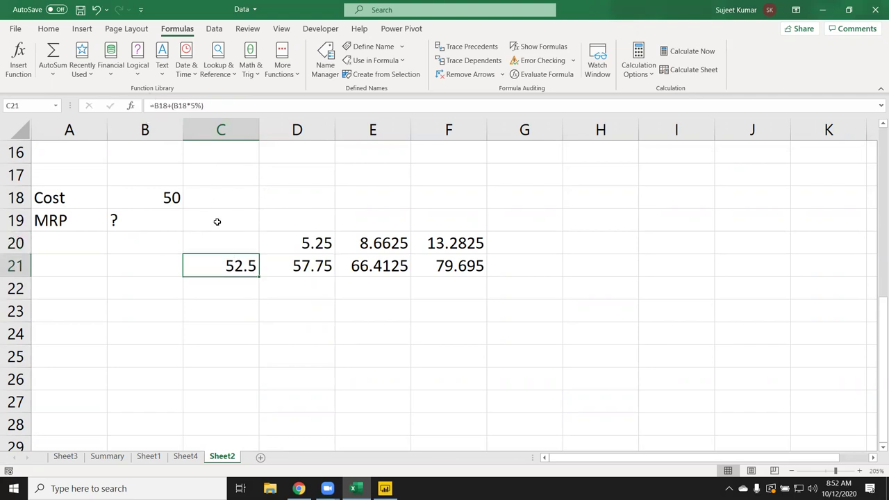
pyautogui.doubleClick(228, 264)
pyautogui.moveTo(195, 265); pyautogui.dragTo(315, 266)
pyautogui.hotkey('ctrl', 'c')
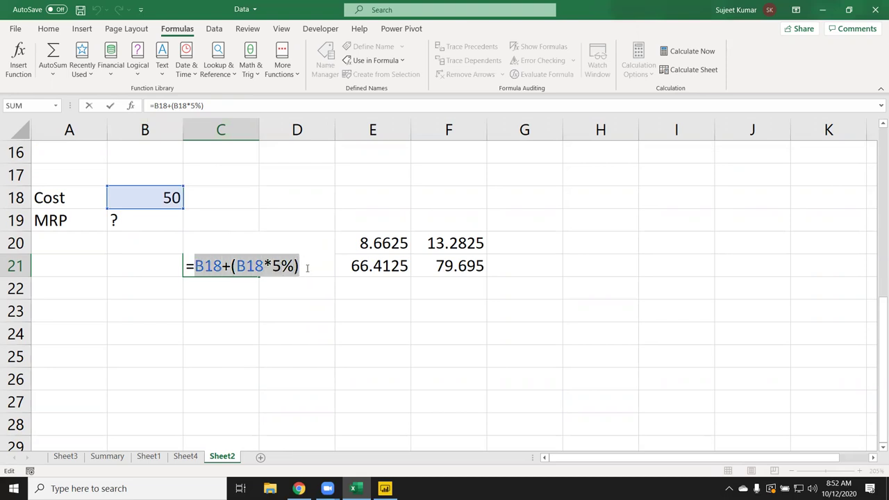
pyautogui.press('Escape')
# Replace the C21 reference in D20's formula with C21's pasted calculation in brackets.
pyautogui.click(303, 250)
pyautogui.doubleClick(303, 249)
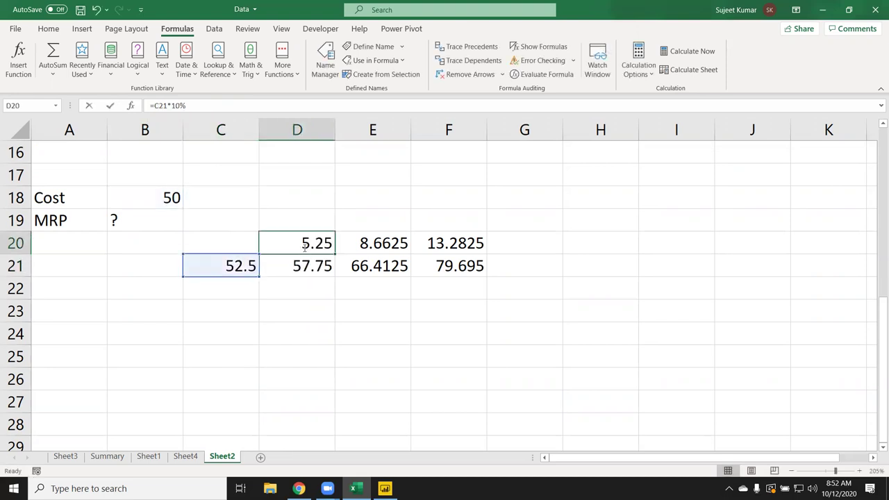
pyautogui.doubleClick(292, 243)
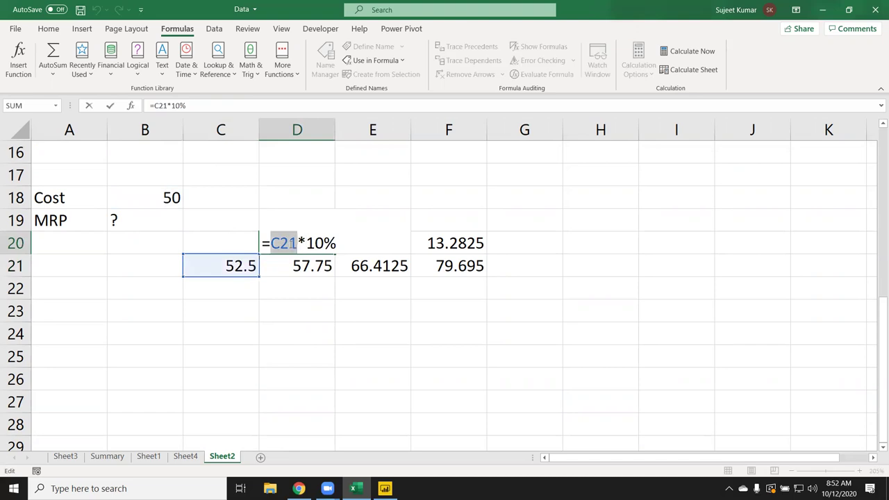
pyautogui.write('()')
pyautogui.press('Left')
pyautogui.hotkey('ctrl', 'v')
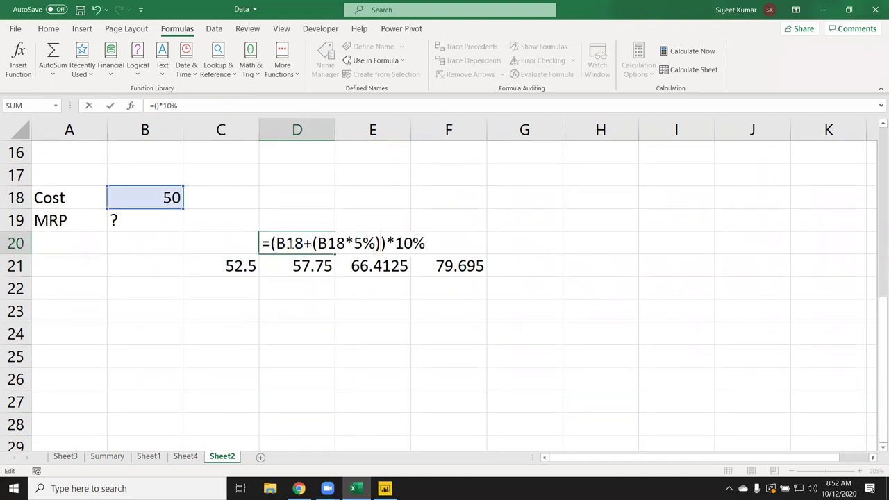
pyautogui.press('Return')
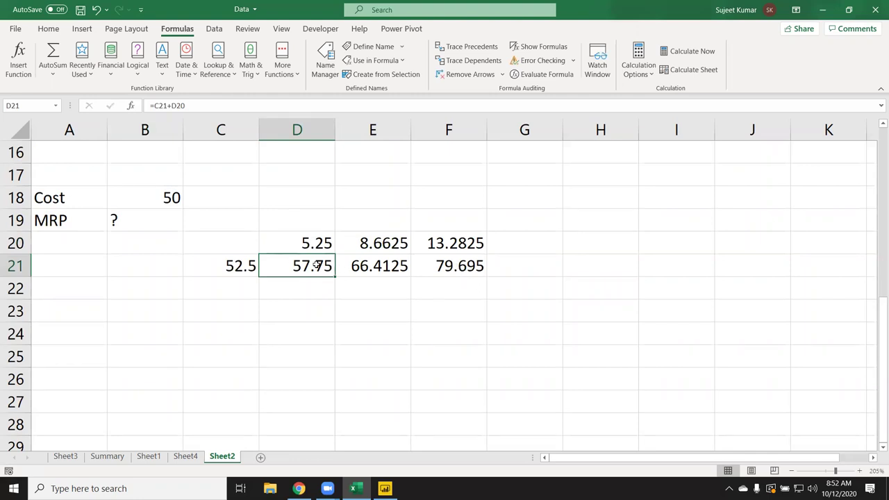
# Swap C21 in D21's formula for (B18+(B18*5%)) and clear helper cell C21.
pyautogui.doubleClick(316, 266)
pyautogui.doubleClick(286, 268)
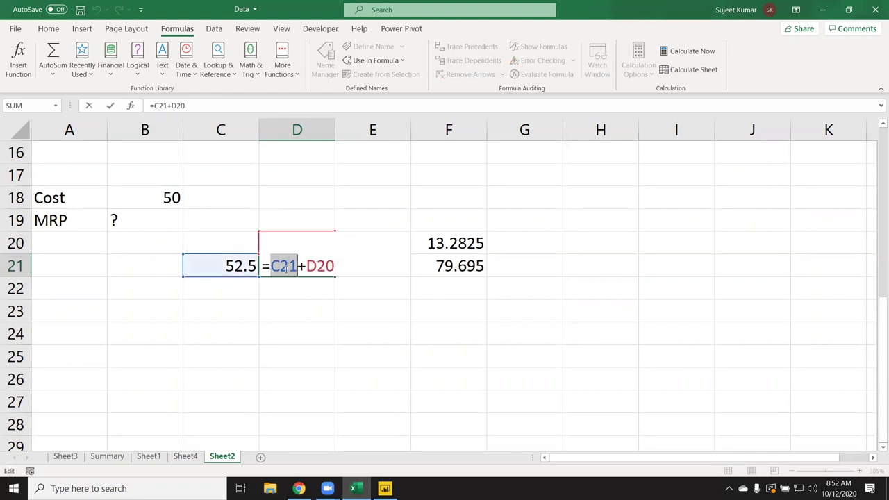
pyautogui.write('(')
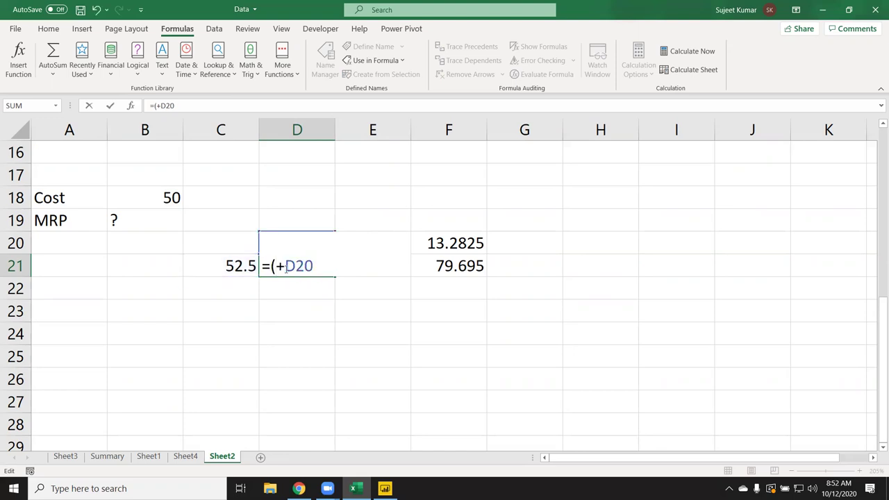
pyautogui.write('B18+(B18*5%))')
pyautogui.press('Return')
pyautogui.press('Up')
pyautogui.press('Up')
pyautogui.press('Left')
pyautogui.press('Down')
pyautogui.press('Delete')
# Clear D20, undo the deletion, and review D20's full formula text.
pyautogui.press('Up')
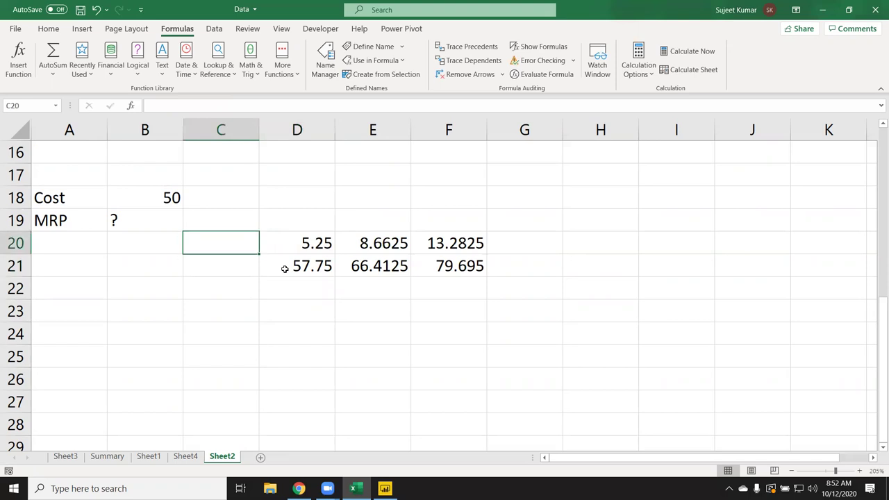
pyautogui.press('Up')
pyautogui.press('Right')
pyautogui.press('Down')
pyautogui.press('Delete')
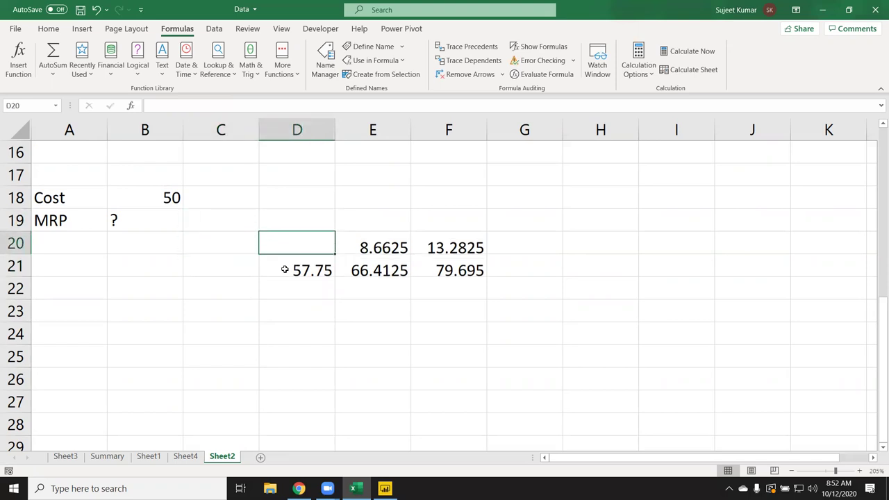
pyautogui.hotkey('ctrl', 'z')
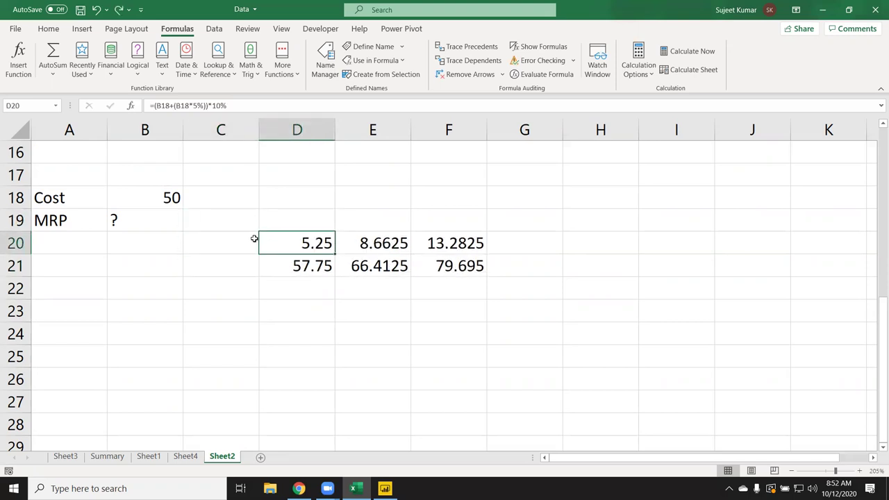
pyautogui.moveTo(154, 106); pyautogui.dragTo(228, 106)
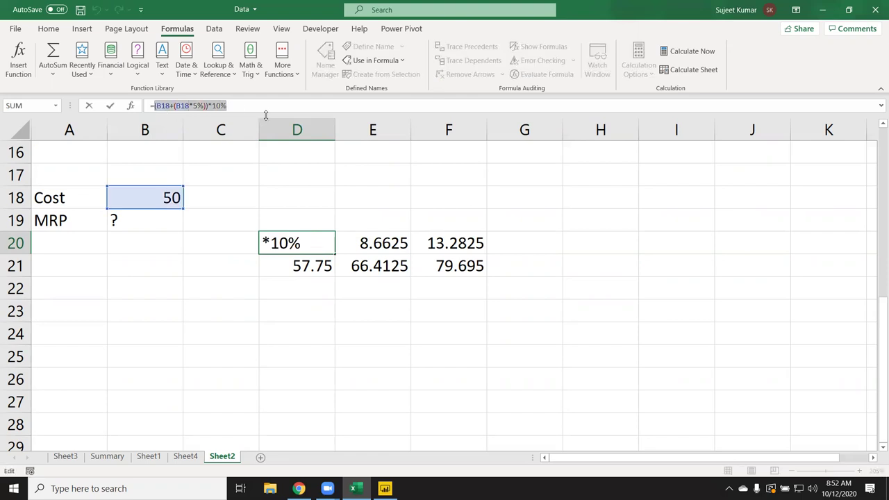
pyautogui.press('Escape')
# Replace D20 in D21 with ((B18+(B18*5%))*10%) for 57.75, then clear D20.
pyautogui.doubleClick(303, 266)
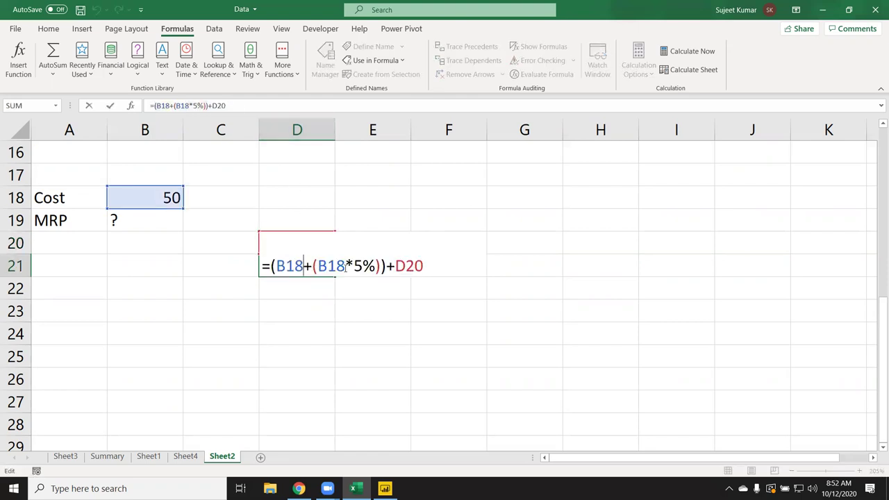
pyautogui.doubleClick(411, 266)
pyautogui.write('(')
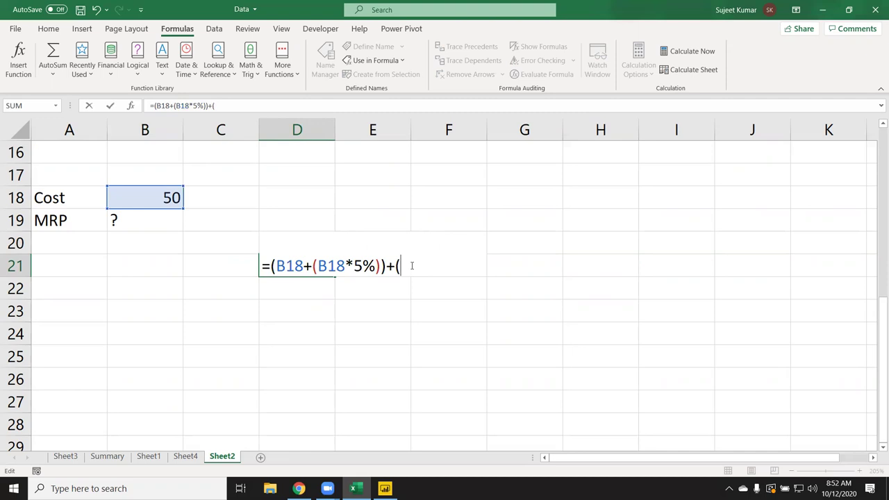
pyautogui.write('(B18+(B18*5%))*10%')
pyautogui.write(')')
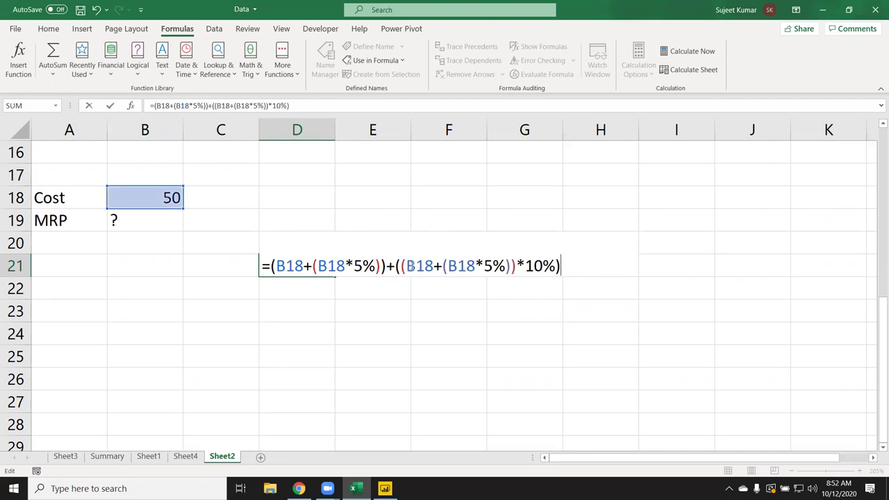
pyautogui.press('Return')
pyautogui.press('Up')
pyautogui.press('Up')
pyautogui.press('Delete')
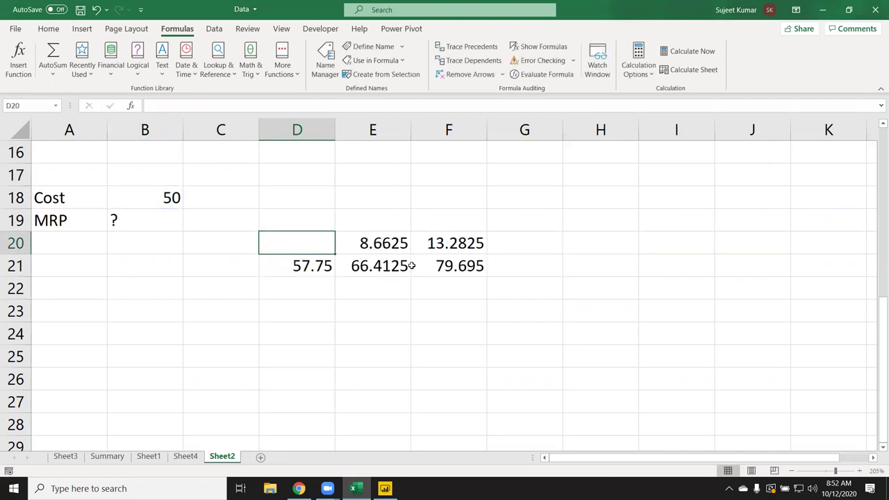
pyautogui.press('Down')
# Copy D21's formula and substitute it, in brackets, for the D21 reference in E20.
pyautogui.doubleClick(303, 266)
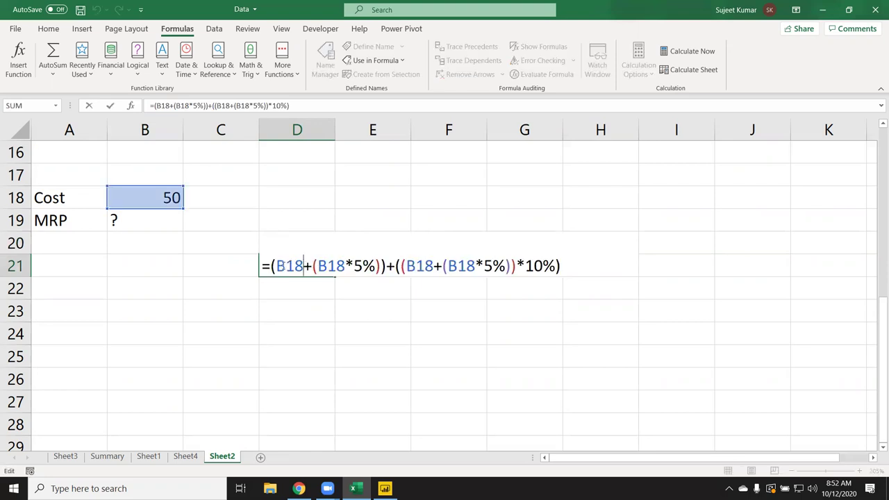
pyautogui.moveTo(271, 266); pyautogui.dragTo(575, 265)
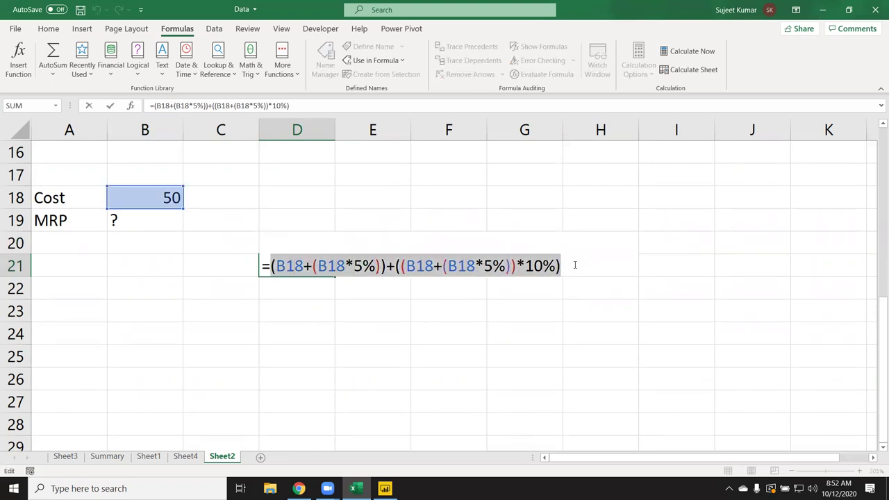
pyautogui.press('Escape')
pyautogui.click(383, 245)
pyautogui.doubleClick(378, 246)
pyautogui.write('=D21*15%')
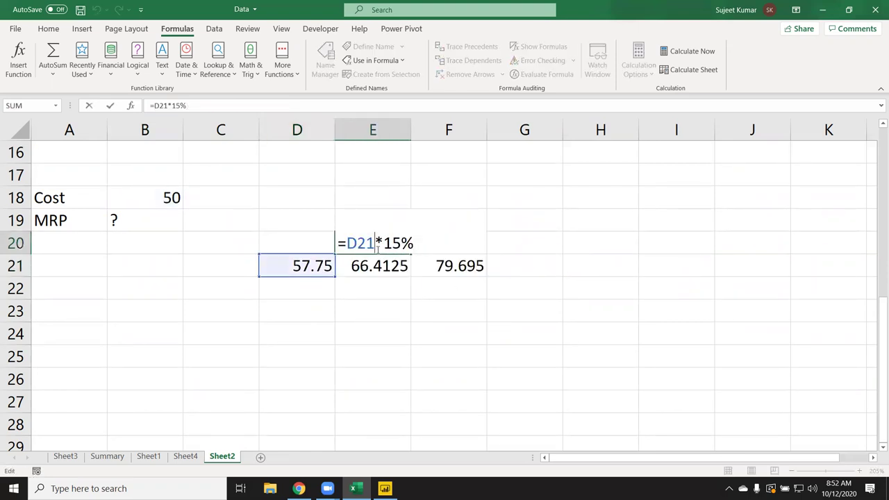
pyautogui.doubleClick(370, 245)
pyautogui.write('()')
pyautogui.press('Left')
pyautogui.write('(B18+(B18*5%))+((B18+(B18*5%))*10%)')
pyautogui.press('Return')
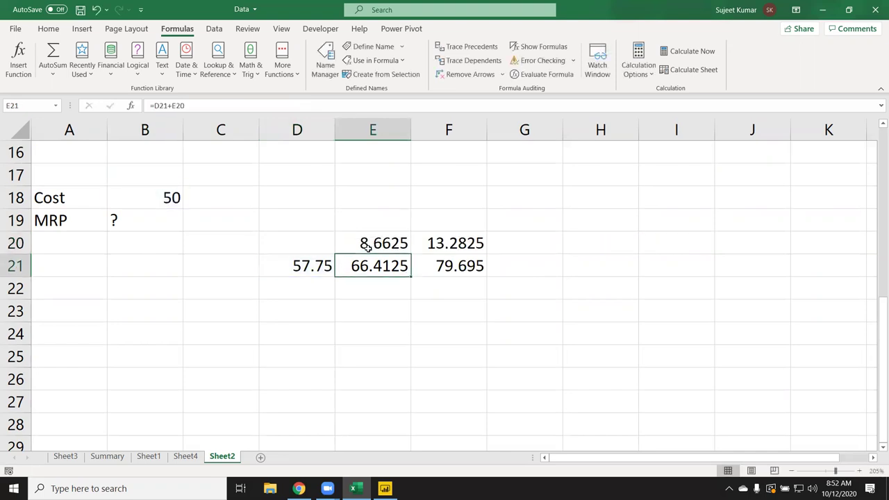
# Paste D21's expression over the D21 reference in E21, then clear helper D21.
pyautogui.doubleClick(356, 268)
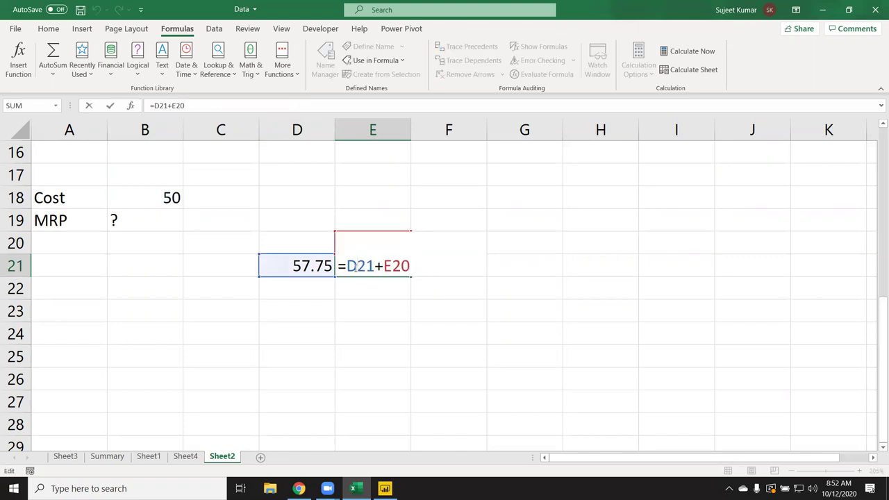
pyautogui.doubleClick(357, 266)
pyautogui.write('()')
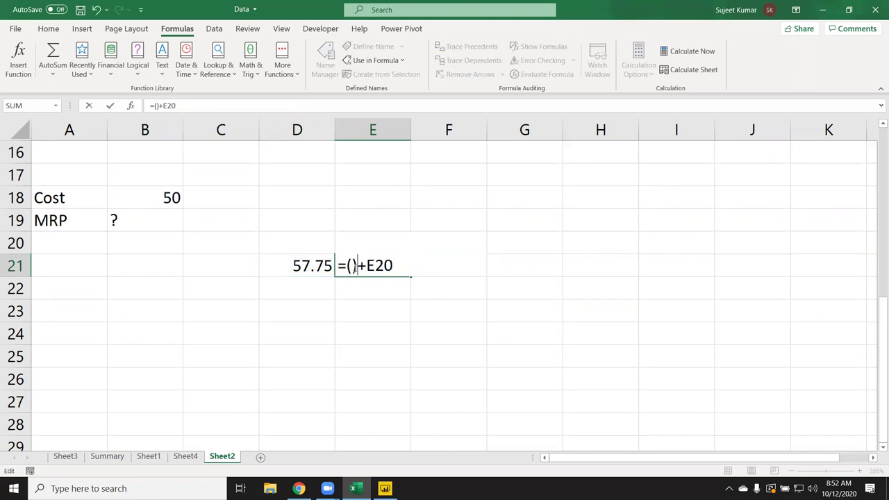
pyautogui.write('(B18+(B18*5%))+((B18+(B18*5%))*10%)')
pyautogui.press('Return')
pyautogui.click(351, 267)
pyautogui.press('Delete')
pyautogui.press('Up')
pyautogui.press('Right')
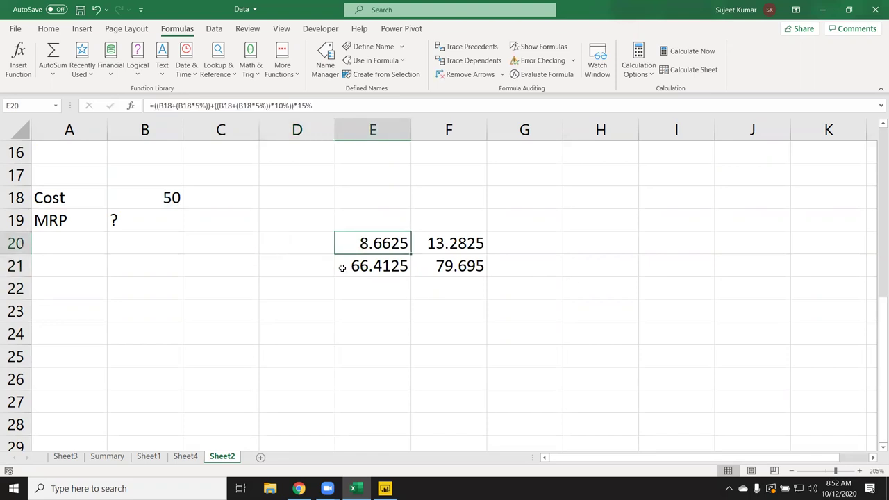
# Substitute E20's copied formula, bracketed, for the E20 reference in E21, giving 66.4125.
pyautogui.doubleClick(381, 242)
pyautogui.moveTo(347, 242); pyautogui.dragTo(710, 239)
pyautogui.hotkey('ctrl', 'c')
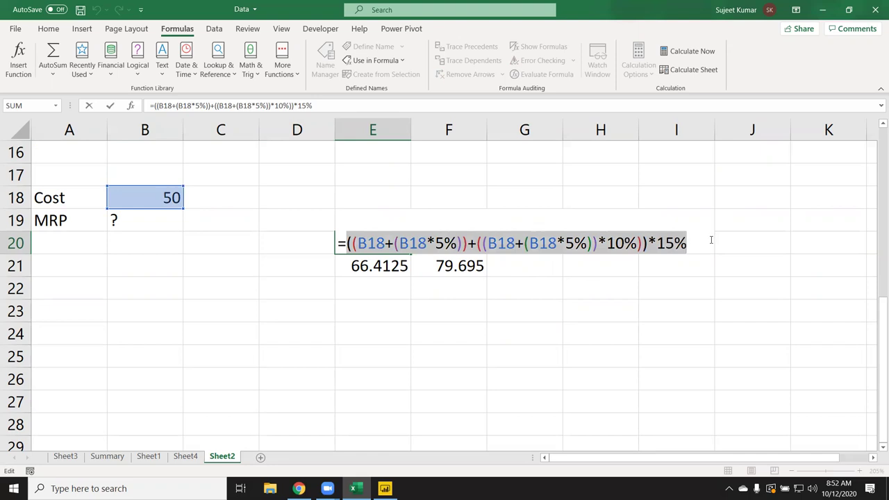
pyautogui.press('Escape')
pyautogui.doubleClick(376, 267)
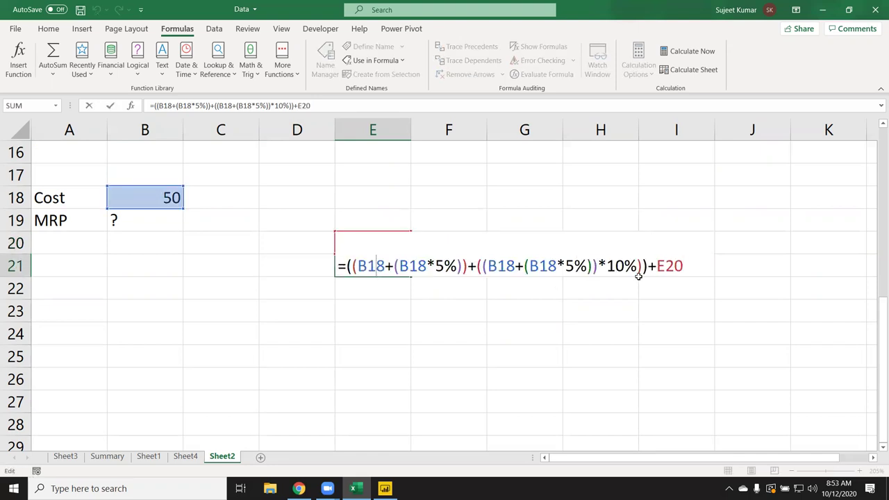
pyautogui.doubleClick(676, 266)
pyautogui.write('(')
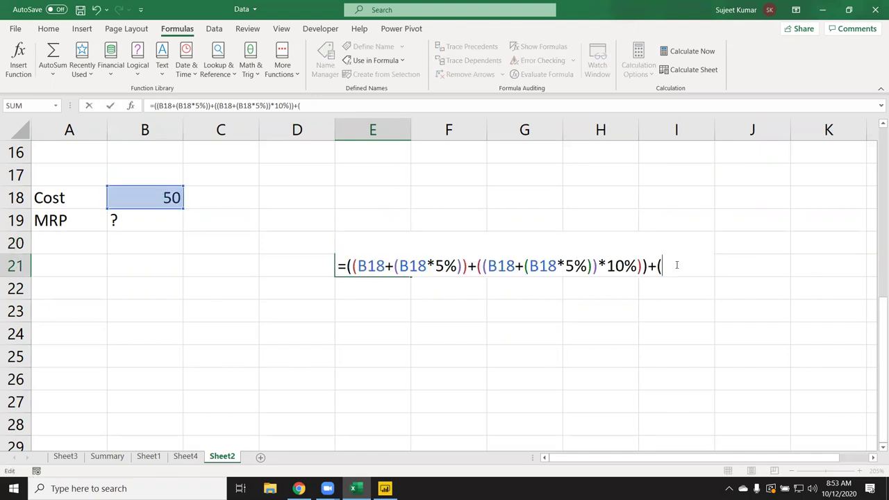
pyautogui.hotkey('ctrl', 'v')
pyautogui.write(')')
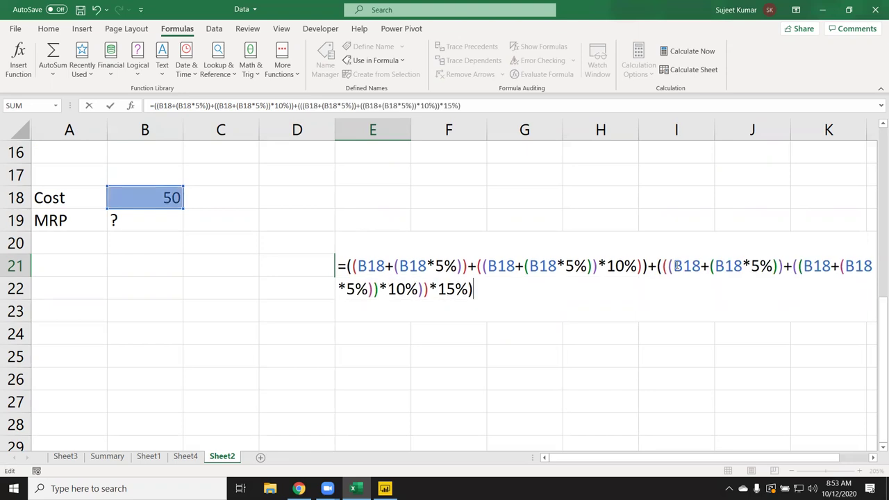
pyautogui.press('Return')
# Clear helper cell E20 and select E21's whole formula text.
pyautogui.press('Up')
pyautogui.press('Up')
pyautogui.press('Delete')
pyautogui.press('Down')
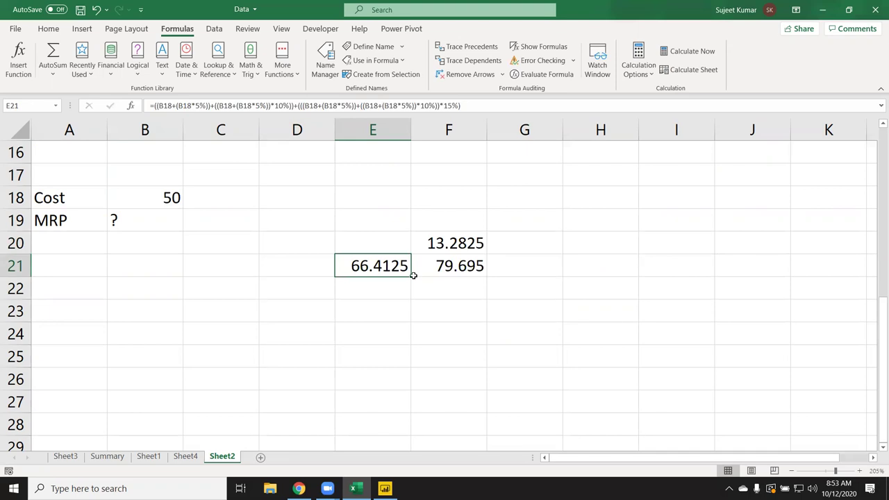
pyautogui.doubleClick(366, 270)
pyautogui.moveTo(473, 289); pyautogui.dragTo(347, 266)
pyautogui.hotkey('ctrl', 'c')
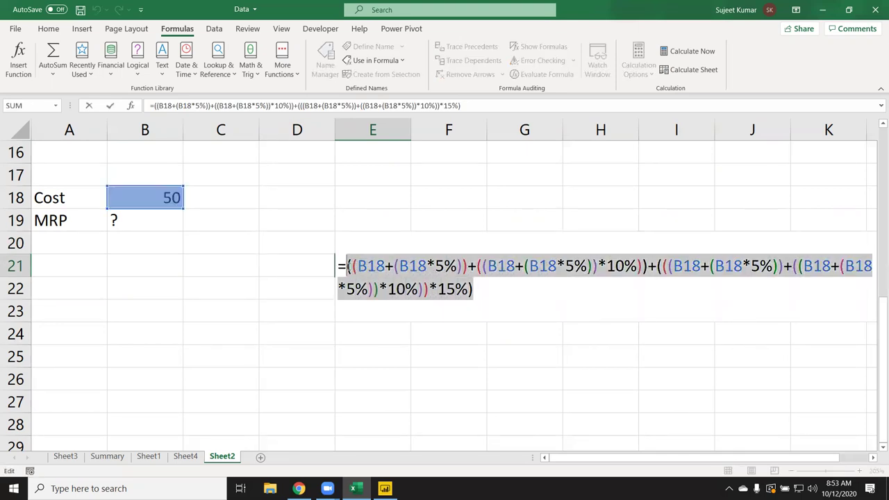
# Copy E21's formula and paste it, bracketed, over the E21 reference in F20.
pyautogui.press('Escape')
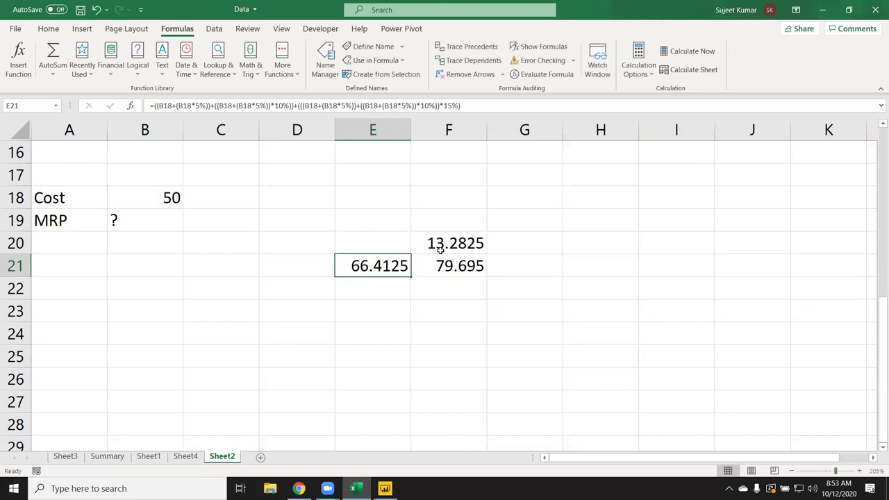
pyautogui.doubleClick(440, 249)
pyautogui.doubleClick(436, 243)
pyautogui.write('()')
pyautogui.press('Left')
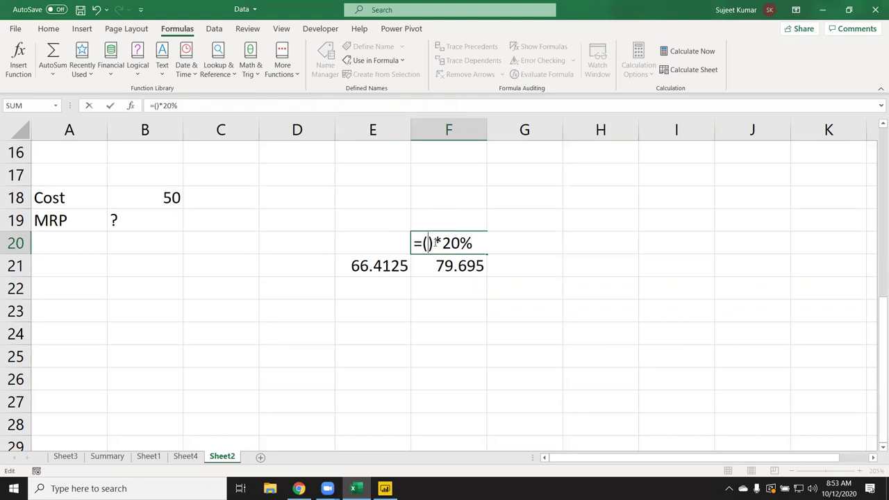
pyautogui.hotkey('ctrl', 'v')
pyautogui.press('Return')
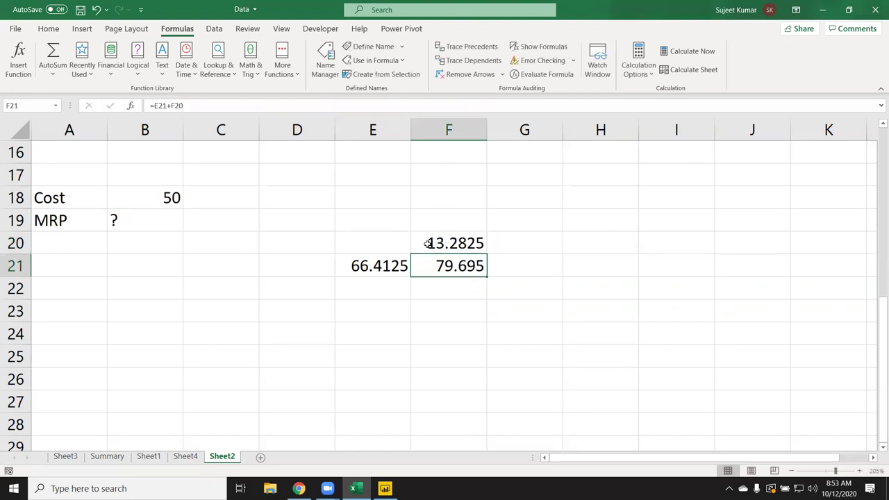
# Paste E21's expression over the E21 reference in F21, then clear helper E21.
pyautogui.doubleClick(428, 258)
pyautogui.doubleClick(444, 266)
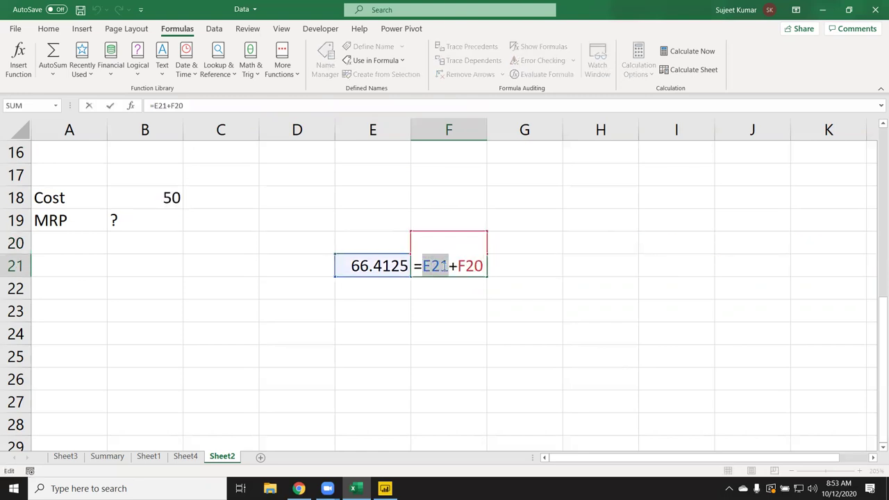
pyautogui.write('()')
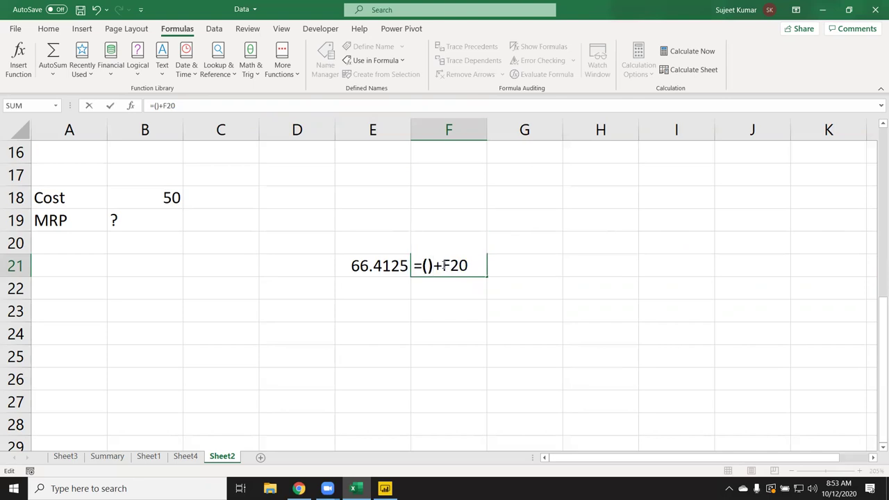
pyautogui.hotkey('ctrl', 'v')
pyautogui.hotkey('ctrl', 'Return')
pyautogui.press('Left')
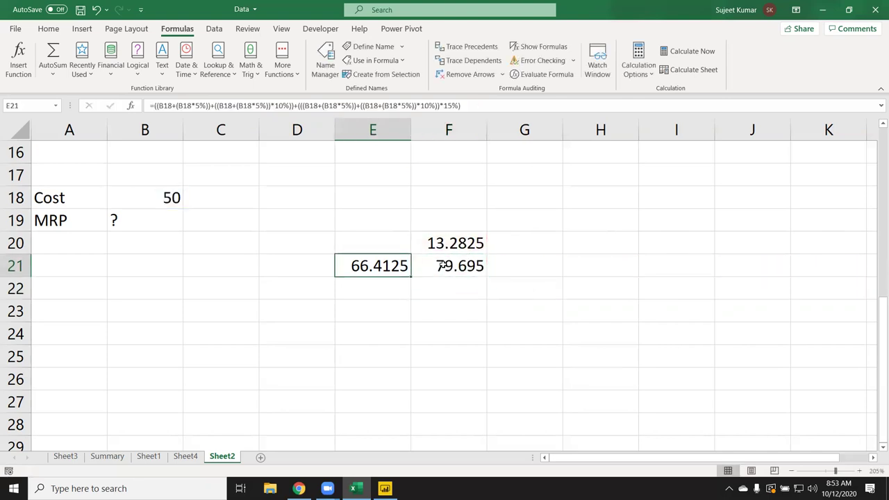
pyautogui.press('Delete')
# Select and copy F20's full formula text.
pyautogui.press('Up')
pyautogui.press('Right')
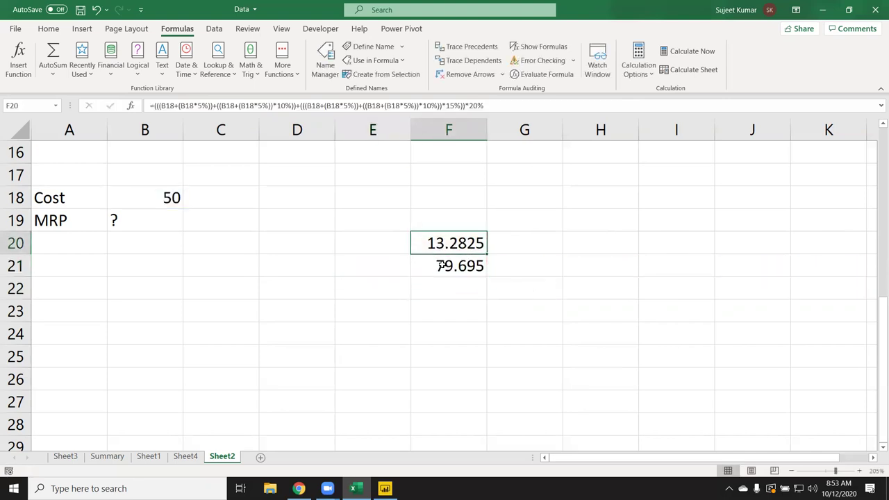
pyautogui.press('F2')
pyautogui.hotkey('shift', 'Left')
pyautogui.hotkey('shift', 'Left')
pyautogui.hotkey('shift', 'Left')
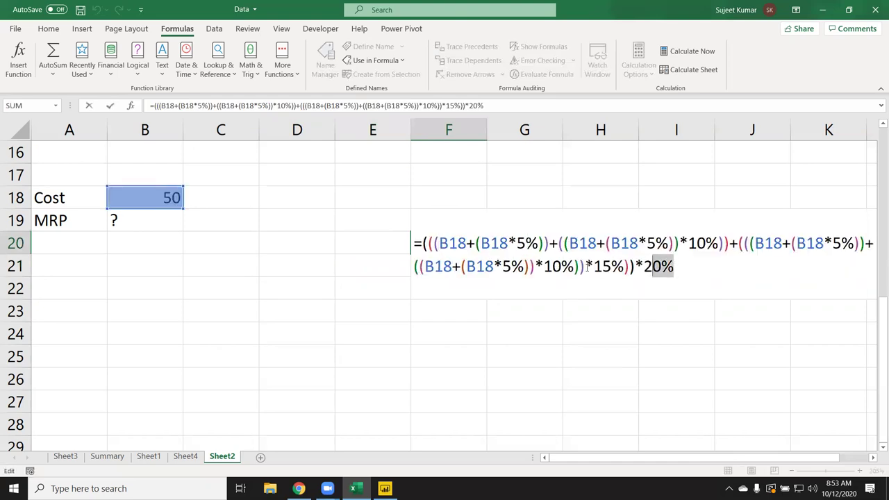
pyautogui.hotkey('shift', 'Left')
pyautogui.hotkey('shift', 'Left')
pyautogui.hotkey('shift', 'Left')
pyautogui.hotkey('shift', 'Left')
pyautogui.hotkey('shift', 'Left')
pyautogui.hotkey('shift', 'Left')
pyautogui.hotkey('ctrl', 'c')
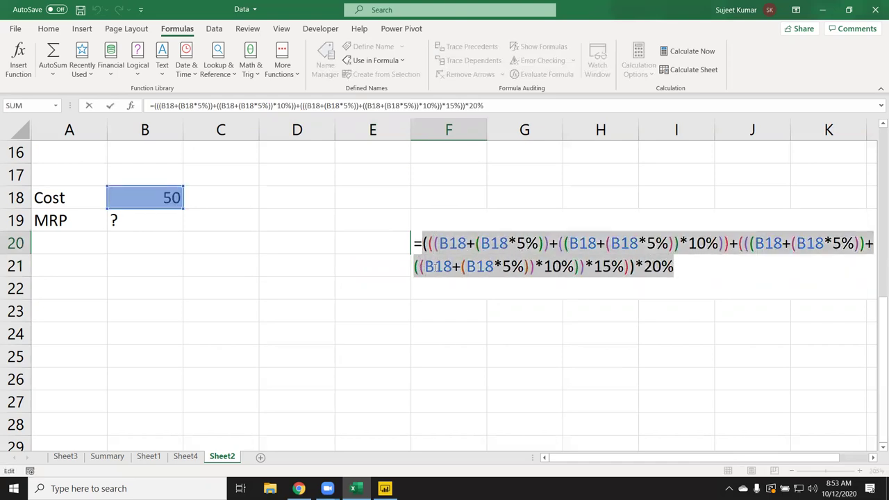
pyautogui.press('Escape')
# Replace the F20 reference in F21 with the bracketed 20% part, giving 79.695, and clear F20.
pyautogui.doubleClick(444, 273)
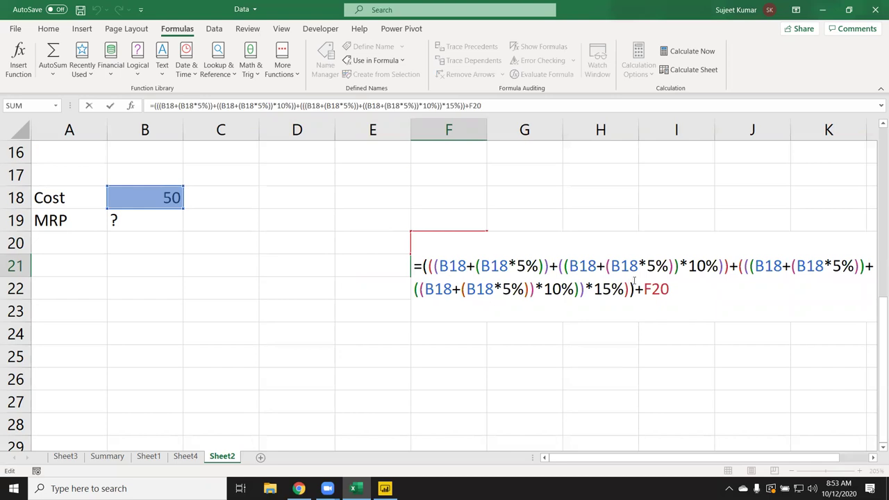
pyautogui.doubleClick(665, 288)
pyautogui.write('(')
pyautogui.hotkey('ctrl', 'v')
pyautogui.write(')')
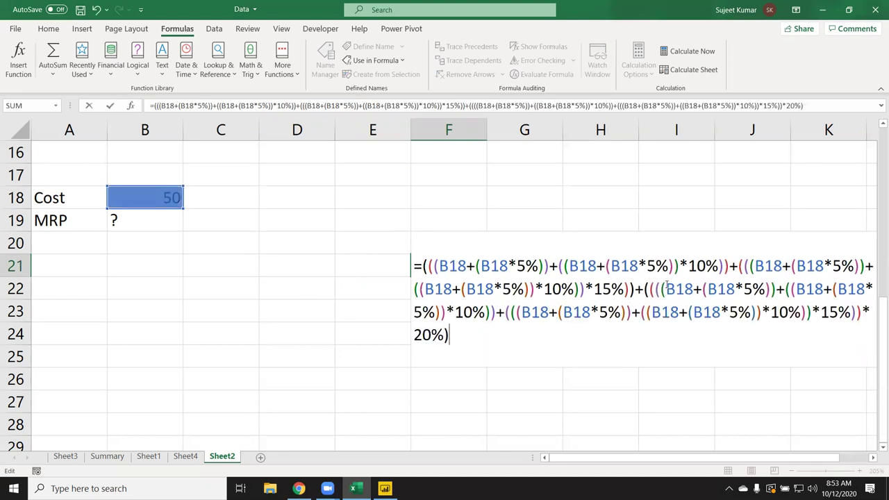
pyautogui.press('Return')
pyautogui.press('Up')
pyautogui.press('Up')
pyautogui.press('Delete')
pyautogui.press('Down')
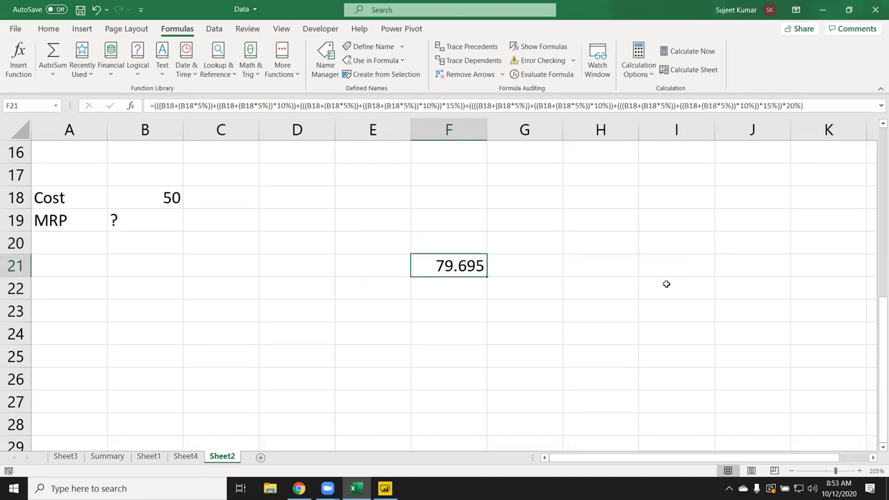
# Move the nested formula from F21 into MRP cell B19 and review it, showing 79.695.
pyautogui.hotkey('ctrl', 'c')
pyautogui.click(155, 227)
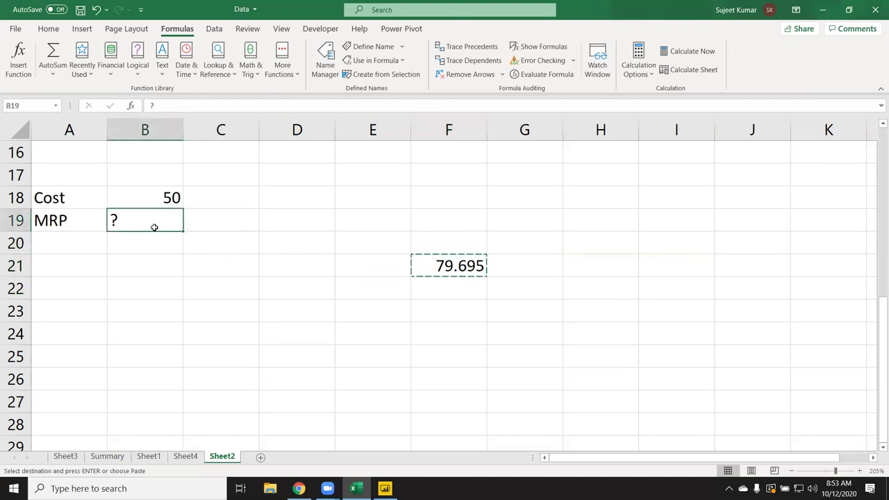
pyautogui.hotkey('ctrl', 'v')
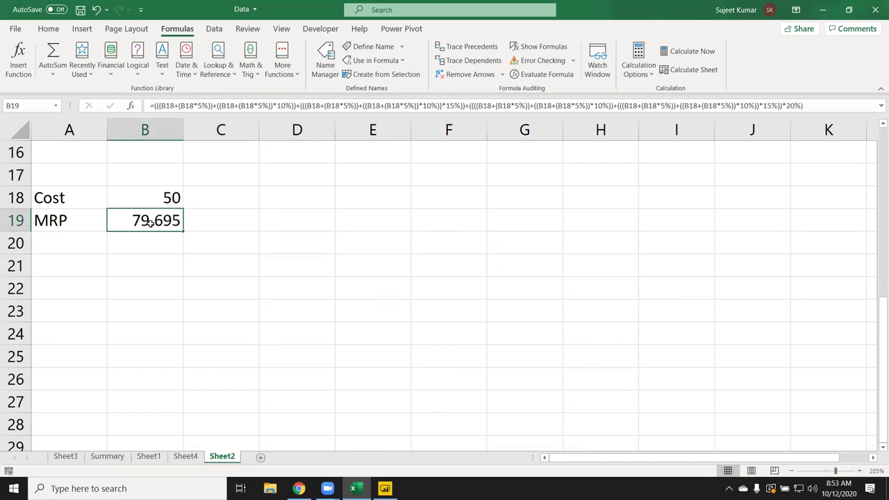
pyautogui.doubleClick(150, 222)
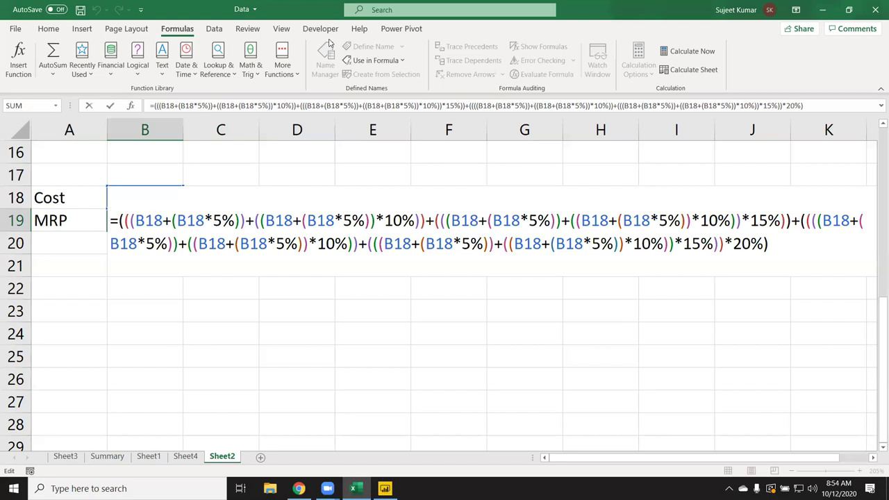
pyautogui.press('Return')
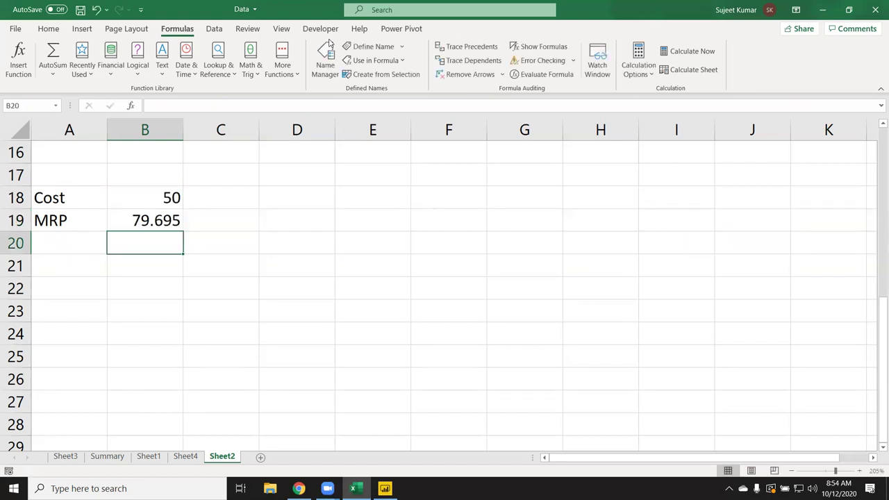
pyautogui.press('Up')
pyautogui.press('Up')
pyautogui.press('Up')
pyautogui.press('Up')
pyautogui.press('Up')
pyautogui.press('Up')
pyautogui.press('Up')
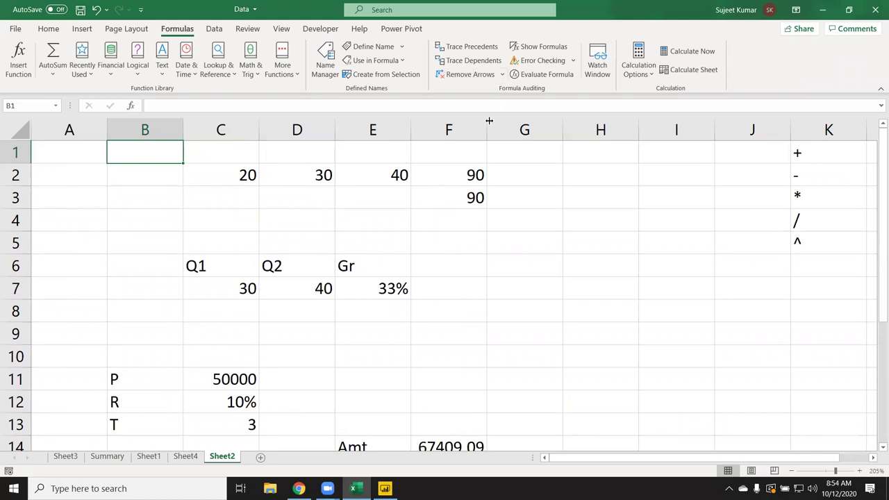
pyautogui.keyDown('ctrl'); pyautogui.scroll(-2, 507, 163); pyautogui.keyUp('ctrl')
pyautogui.keyDown('ctrl'); pyautogui.scroll(-2, 507, 163); pyautogui.keyUp('ctrl')
pyautogui.keyDown('ctrl'); pyautogui.scroll(-1, 508, 166); pyautogui.keyUp('ctrl')
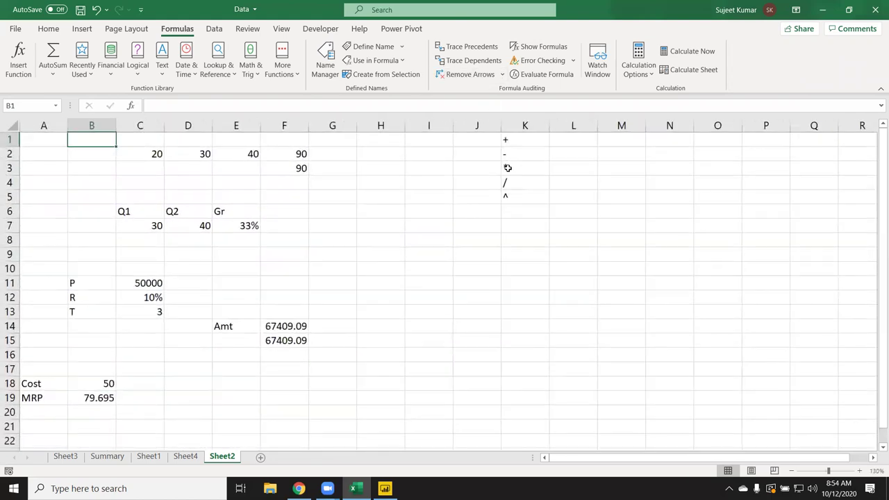
pyautogui.keyDown('ctrl'); pyautogui.scroll(1, 507, 180); pyautogui.keyUp('ctrl')
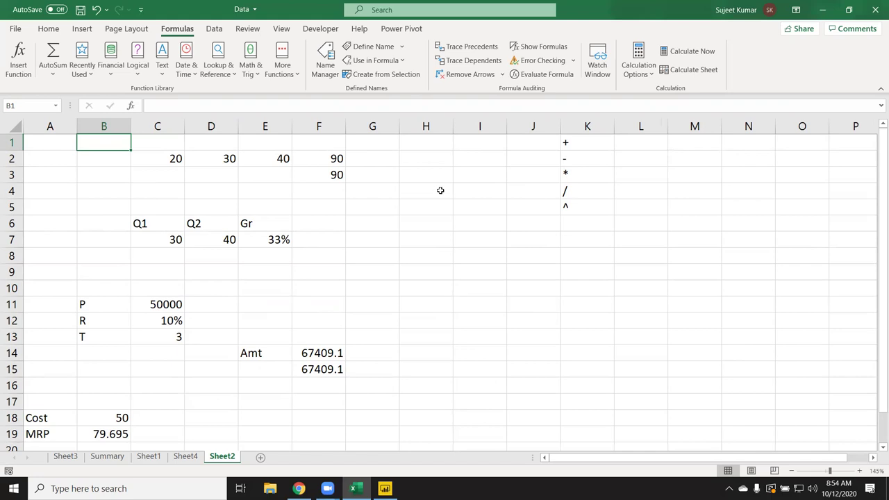
pyautogui.click(109, 439)
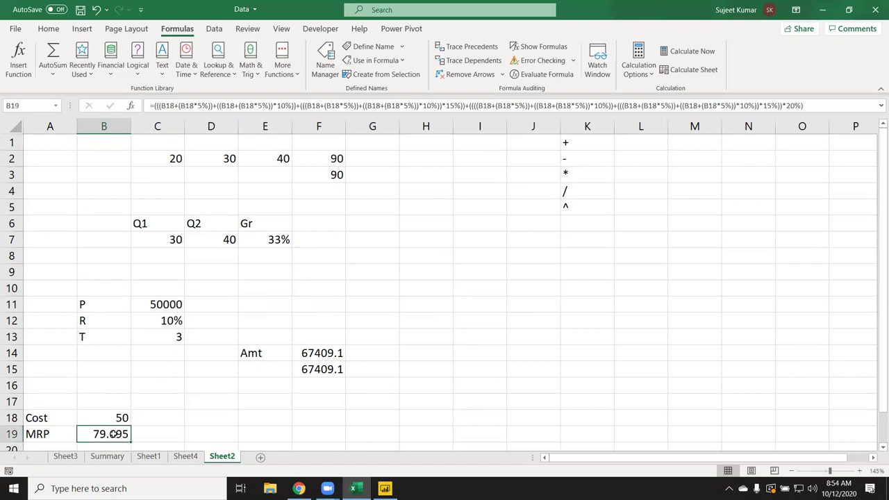
pyautogui.click(179, 304)
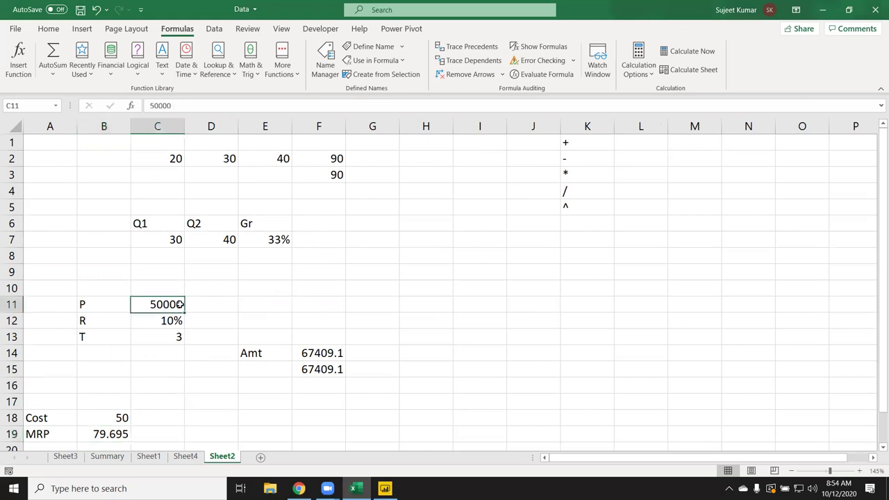
pyautogui.click(587, 206)
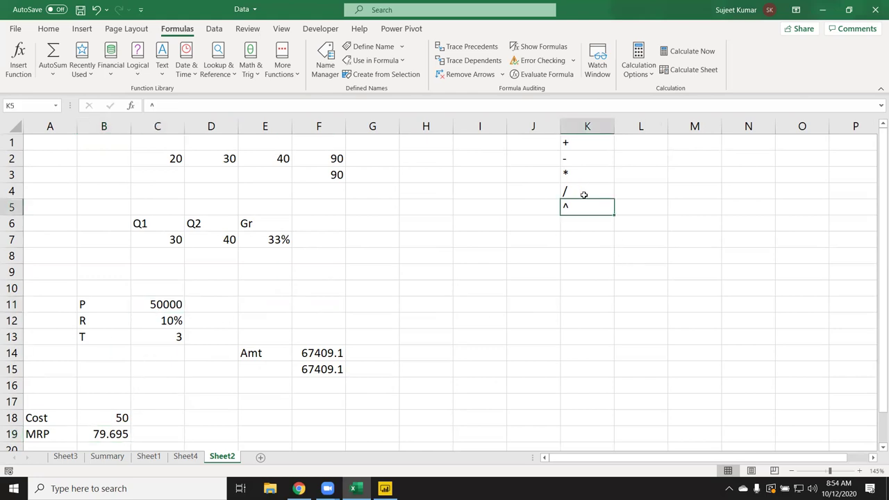
pyautogui.moveTo(583, 195); pyautogui.dragTo(575, 143)
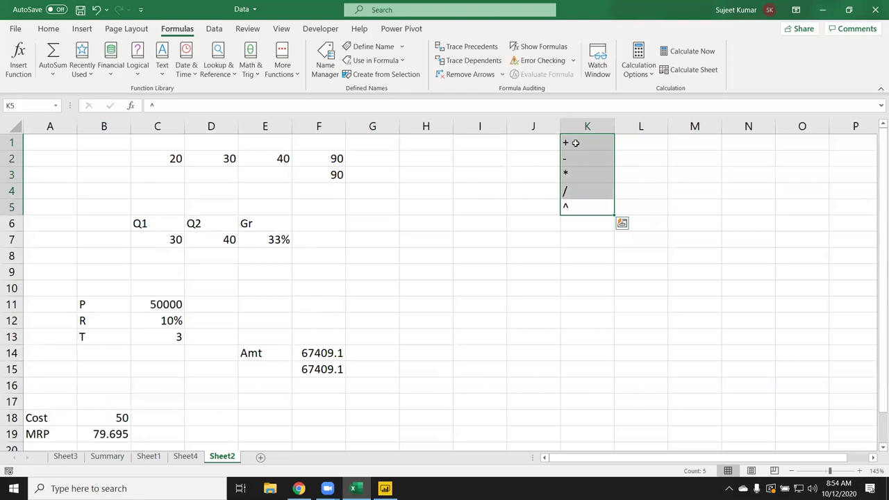
pyautogui.click(575, 142)
pyautogui.click(577, 158)
pyautogui.click(577, 175)
pyautogui.click(577, 191)
pyautogui.click(577, 207)
pyautogui.moveTo(577, 207); pyautogui.dragTo(575, 142)
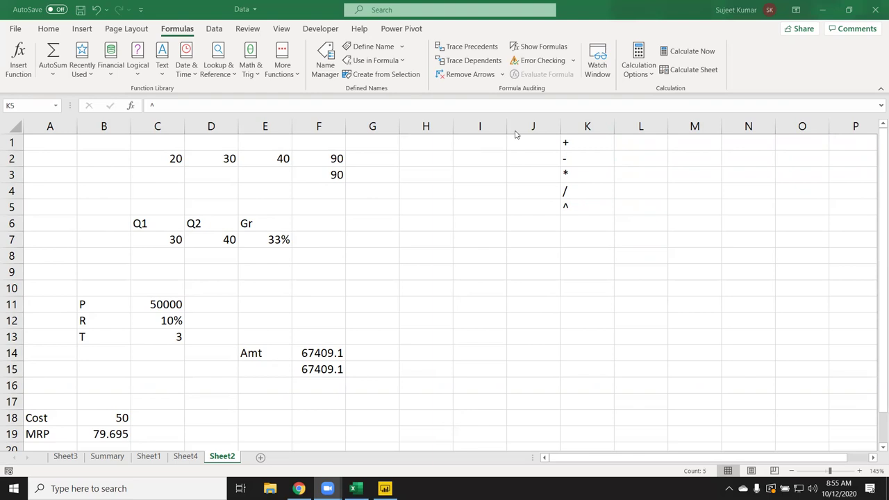
pyautogui.click(324, 154)
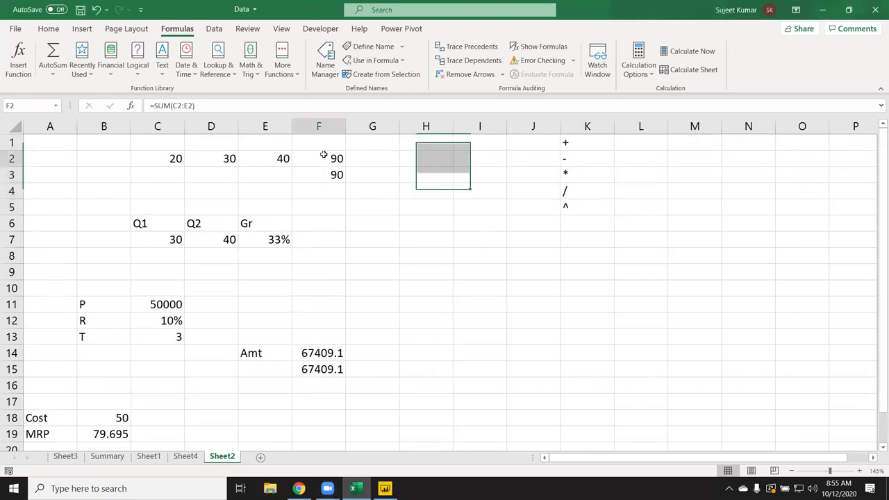
pyautogui.doubleClick(324, 154)
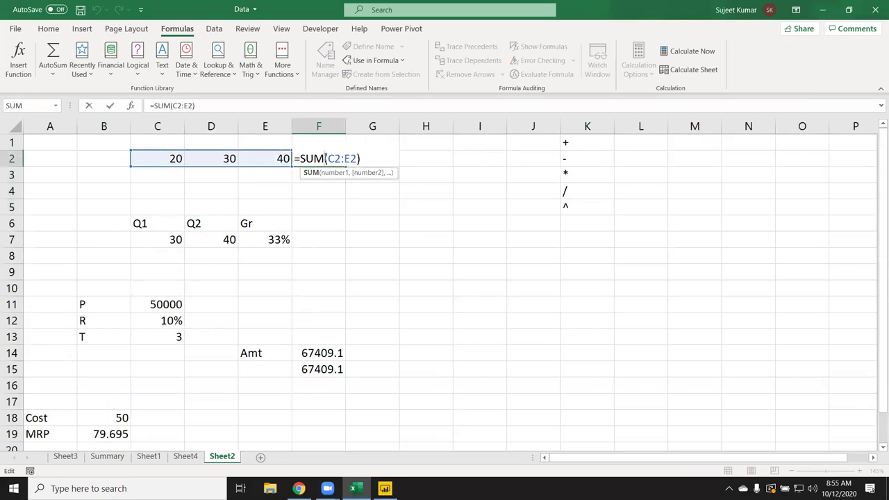
pyautogui.press('Escape')
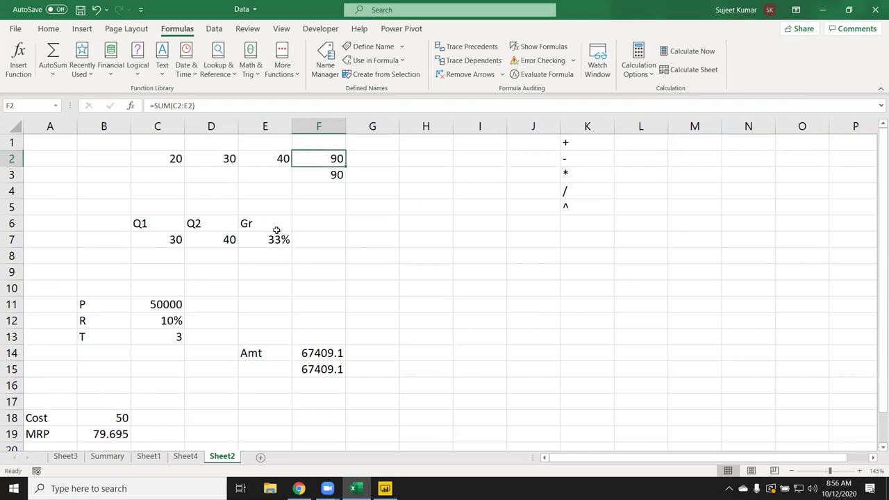
pyautogui.scroll(-2, 269, 242)
pyautogui.scroll(1, 271, 241)
pyautogui.scroll(1, 273, 241)
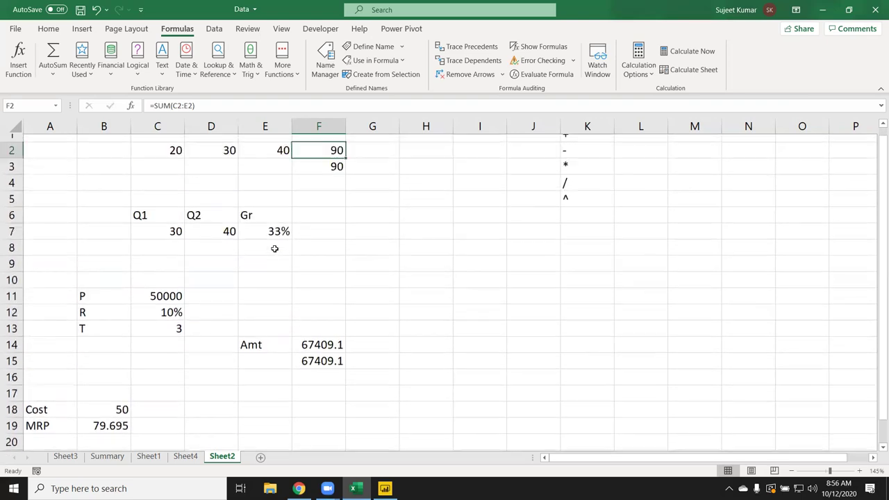
pyautogui.click(278, 240)
pyautogui.scroll(-2, 277, 244)
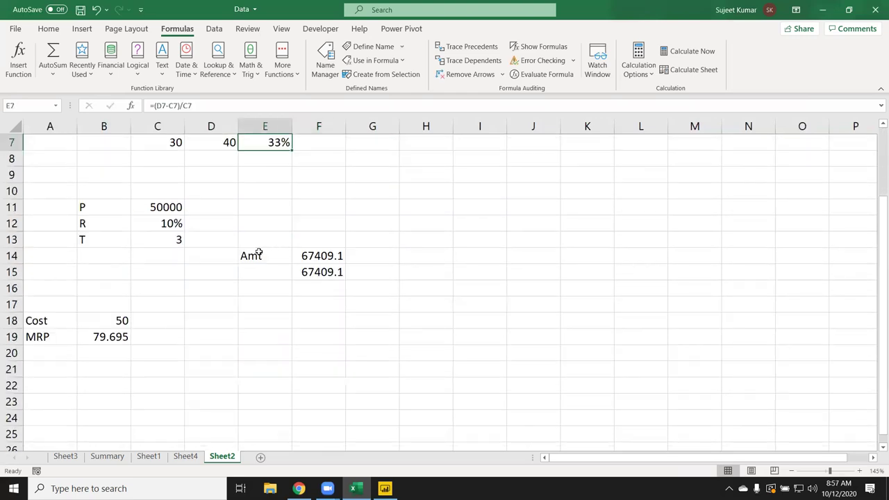
pyautogui.click(318, 271)
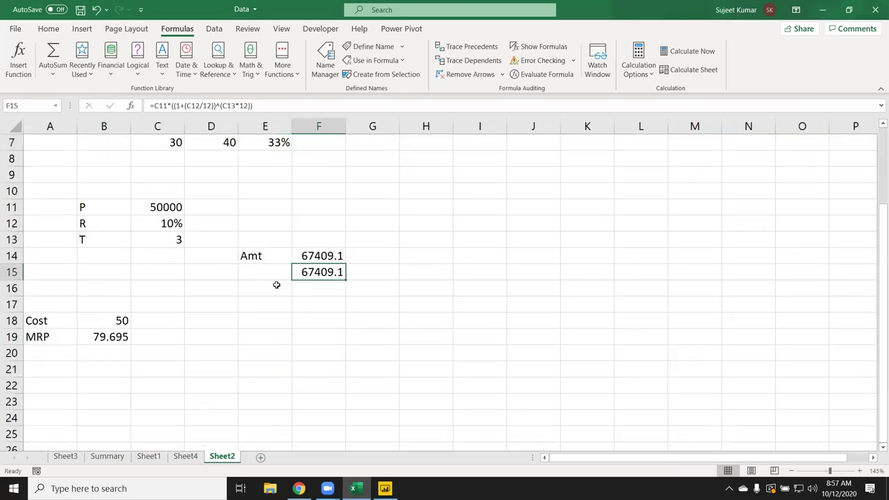
pyautogui.scroll(-2, 276, 284)
pyautogui.click(115, 242)
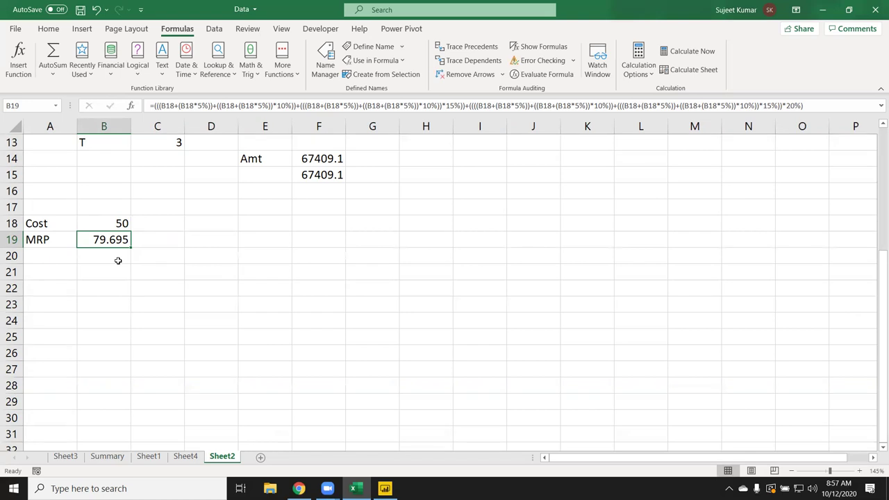
# Enter the comparison operators =, >, <, >=, <= and <> into cells I1 to I6.
pyautogui.scroll(3, 119, 260)
pyautogui.scroll(1, 163, 294)
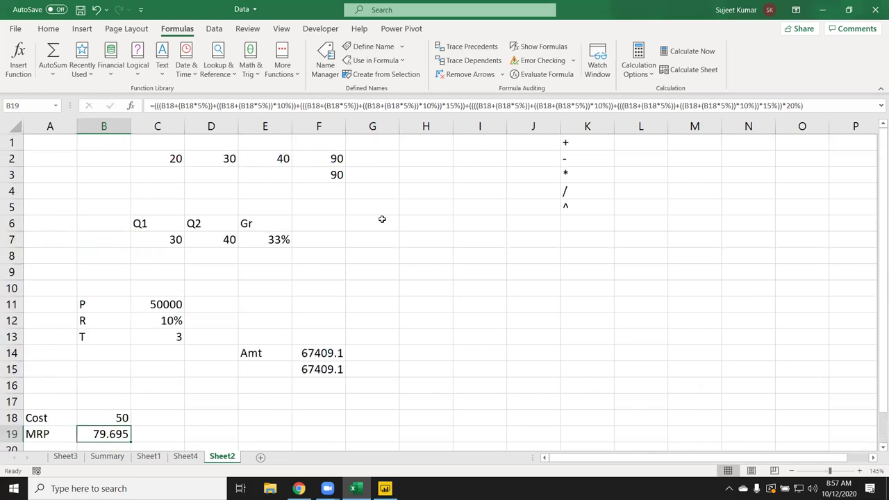
pyautogui.click(470, 148)
pyautogui.write('=')
pyautogui.press('Return')
pyautogui.write('>')
pyautogui.press('Return')
pyautogui.write('<')
pyautogui.press('Return')
pyautogui.write('>=')
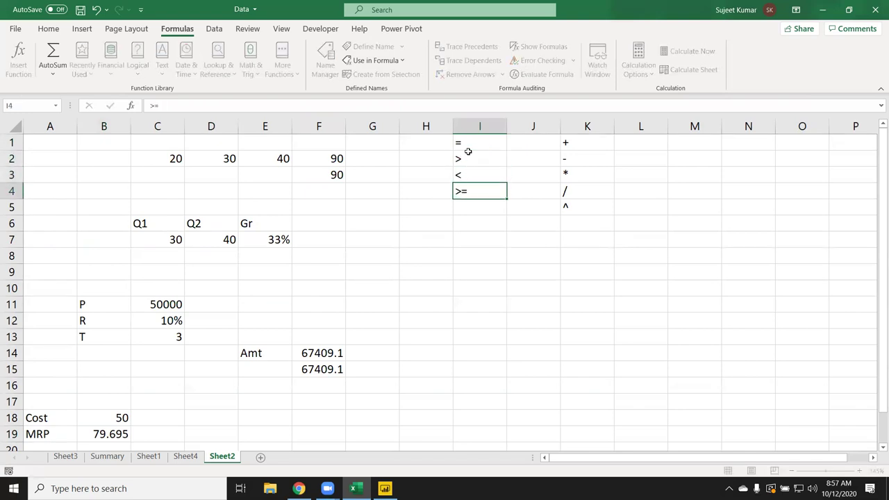
pyautogui.press('Return')
pyautogui.write('<=')
pyautogui.press('Return')
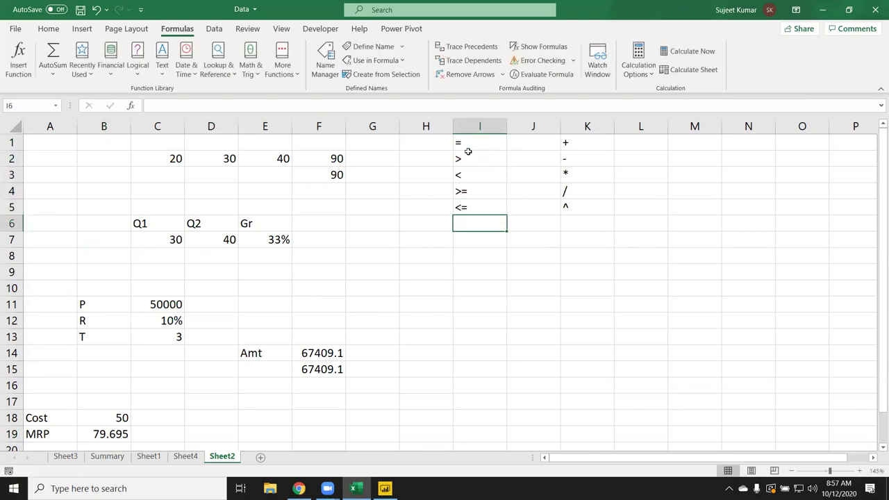
pyautogui.write('<>')
pyautogui.press('Return')
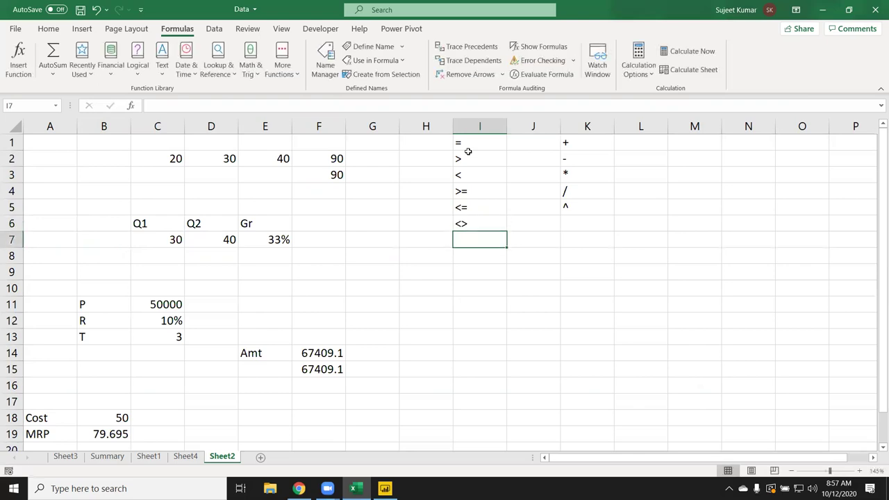
# Browse the Logical functions list, then close Power BI Desktop without saving.
pyautogui.click(139, 66)
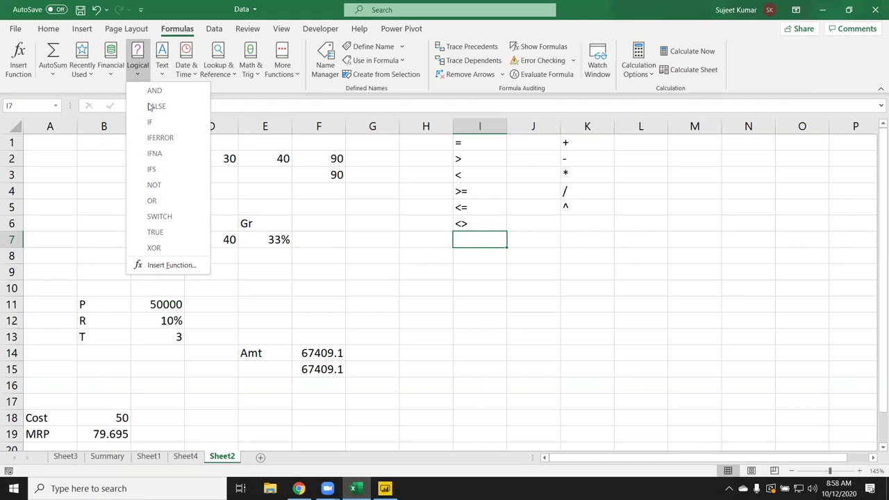
pyautogui.click(385, 489)
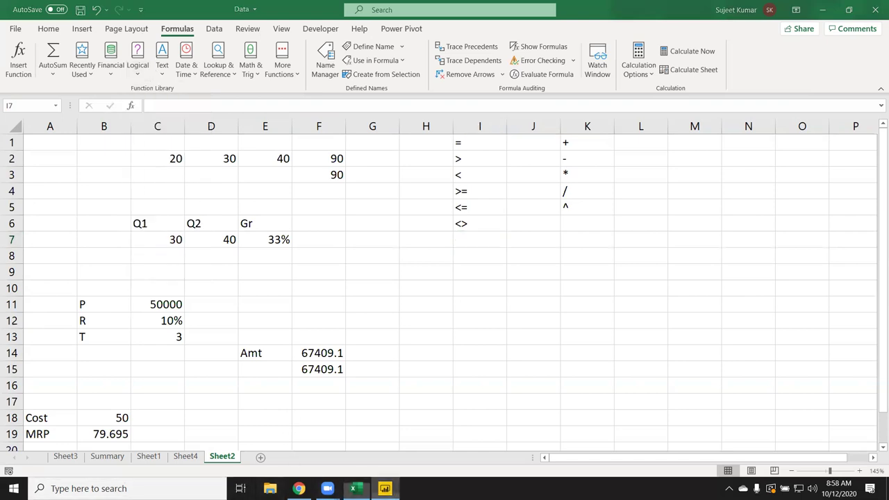
pyautogui.click(876, 10)
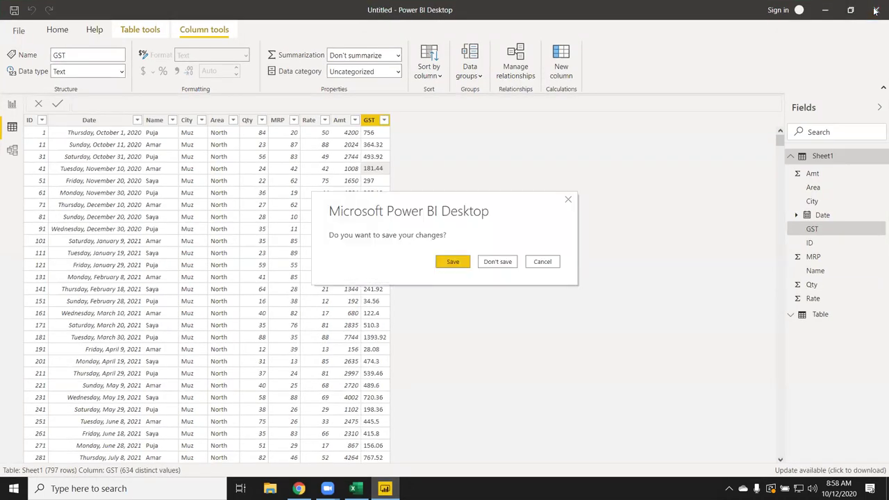
pyautogui.click(497, 261)
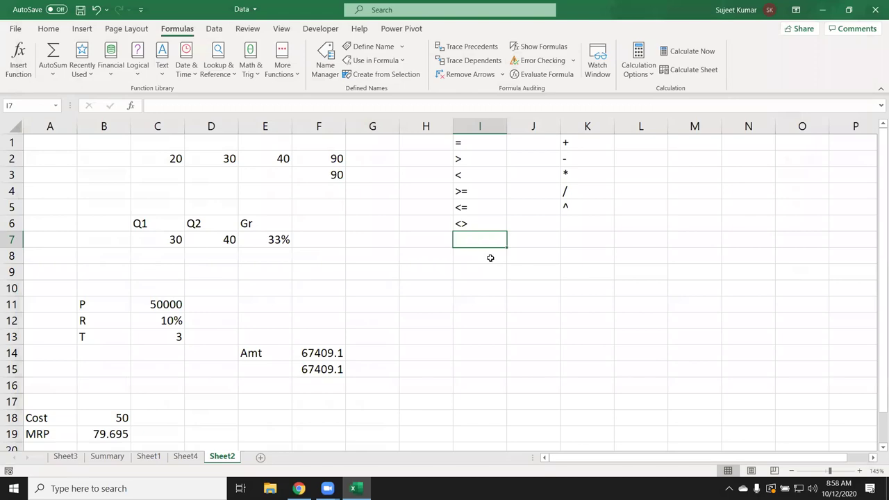
# Minimise the Excel workbook with Win+D to reveal the Windows desktop.
pyautogui.press('super+d')
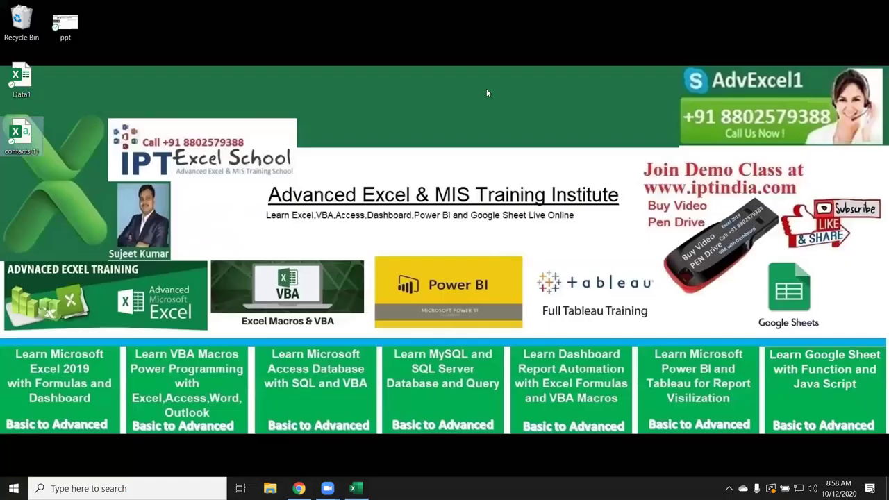